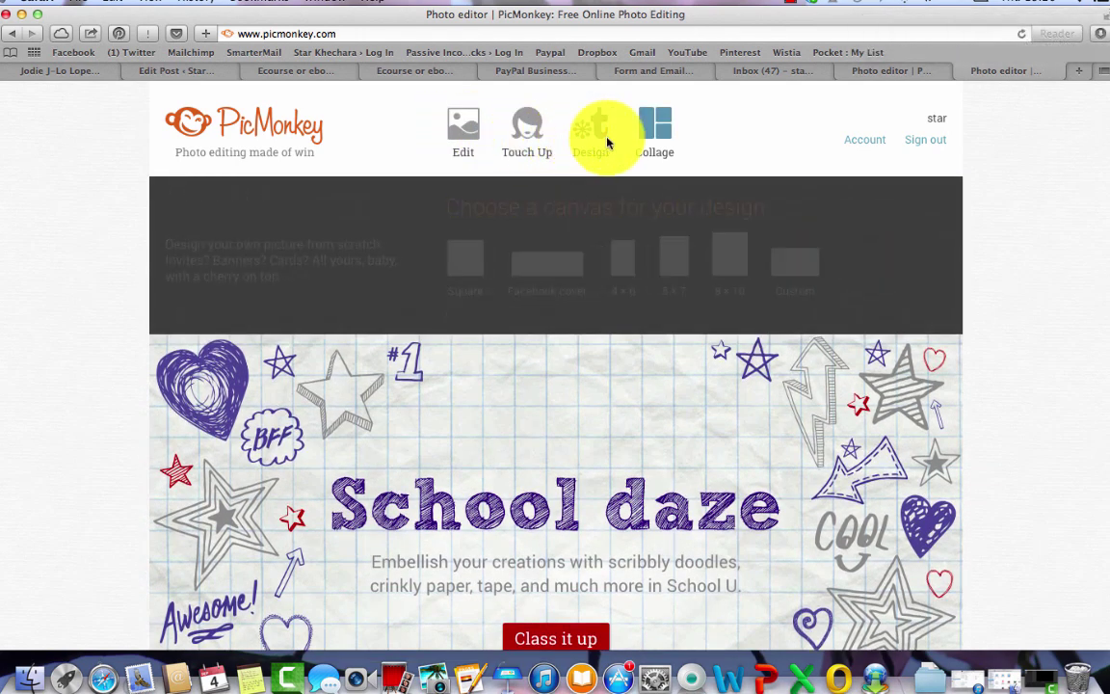
# - Start a new design from scratch on a blank white square canvas
pyautogui.moveTo(663, 148)
pyautogui.moveTo(590, 137)
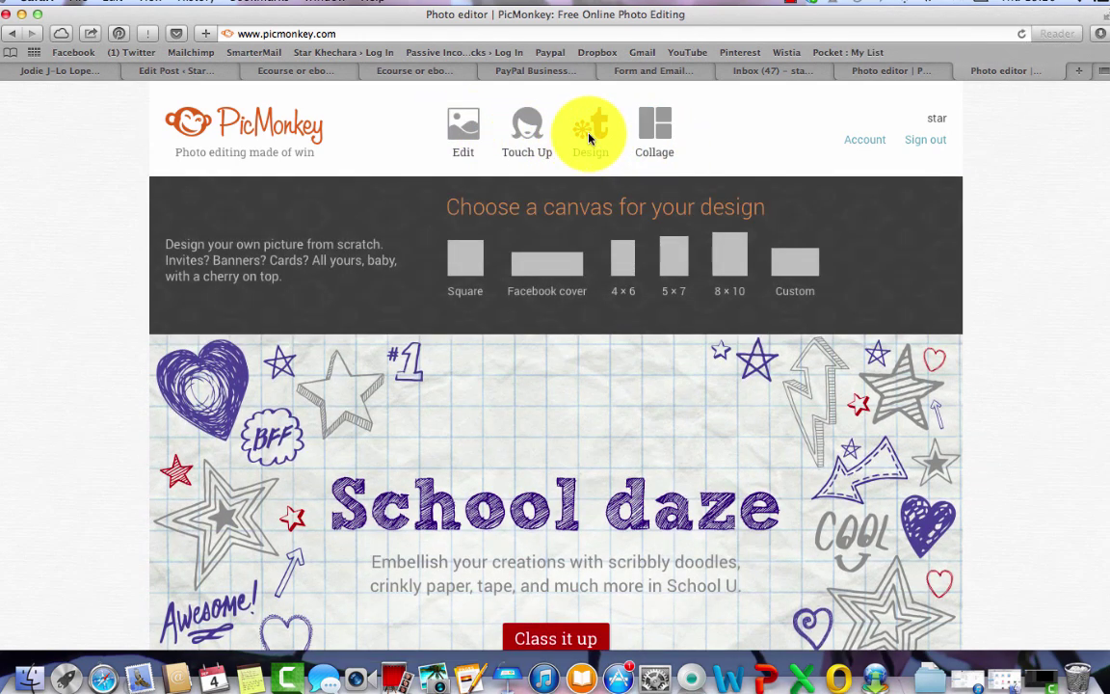
pyautogui.click(590, 137)
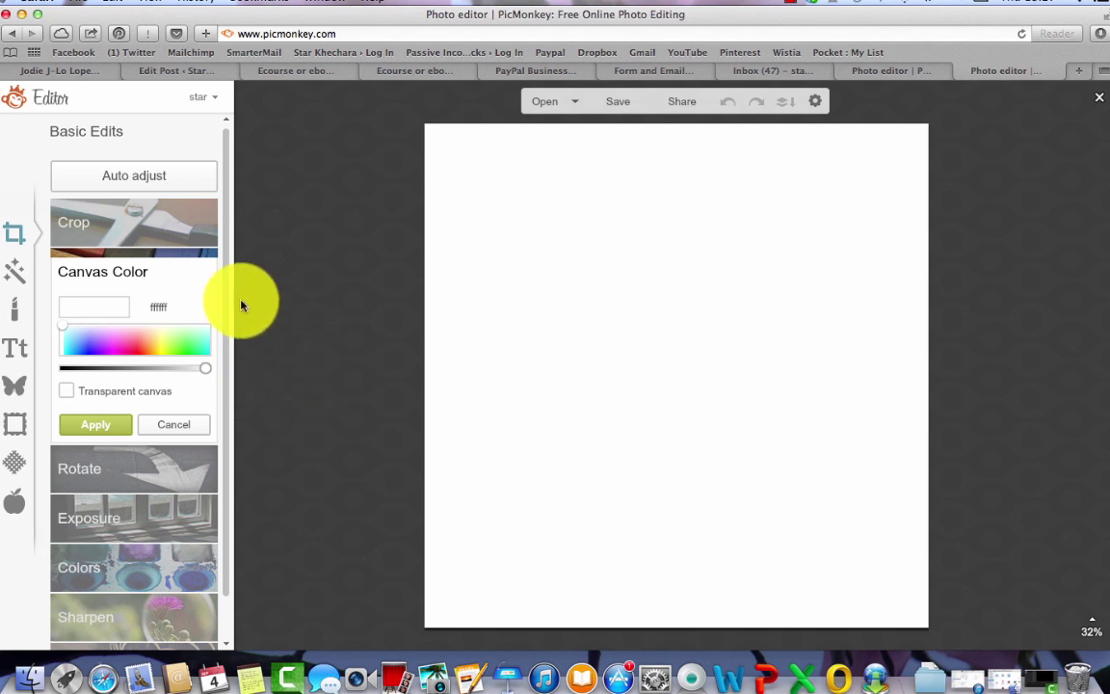
# - Examine the available basic edits, the effects collection and the touch-up tools
pyautogui.scroll(-2, 227, 396)
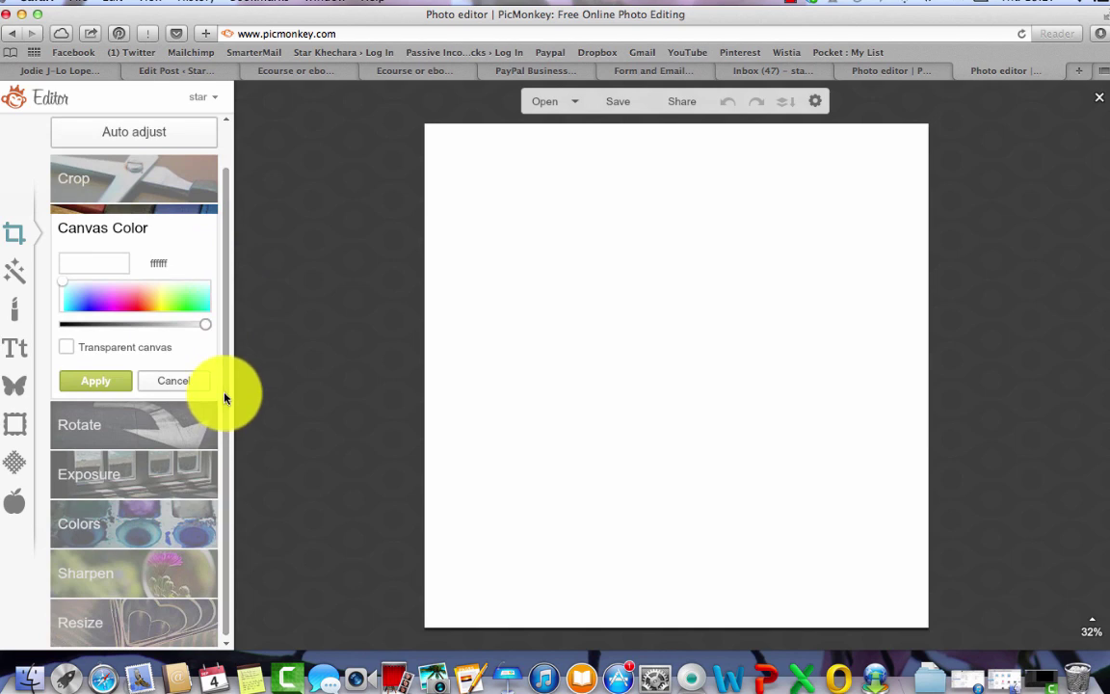
pyautogui.scroll(2, 225, 355)
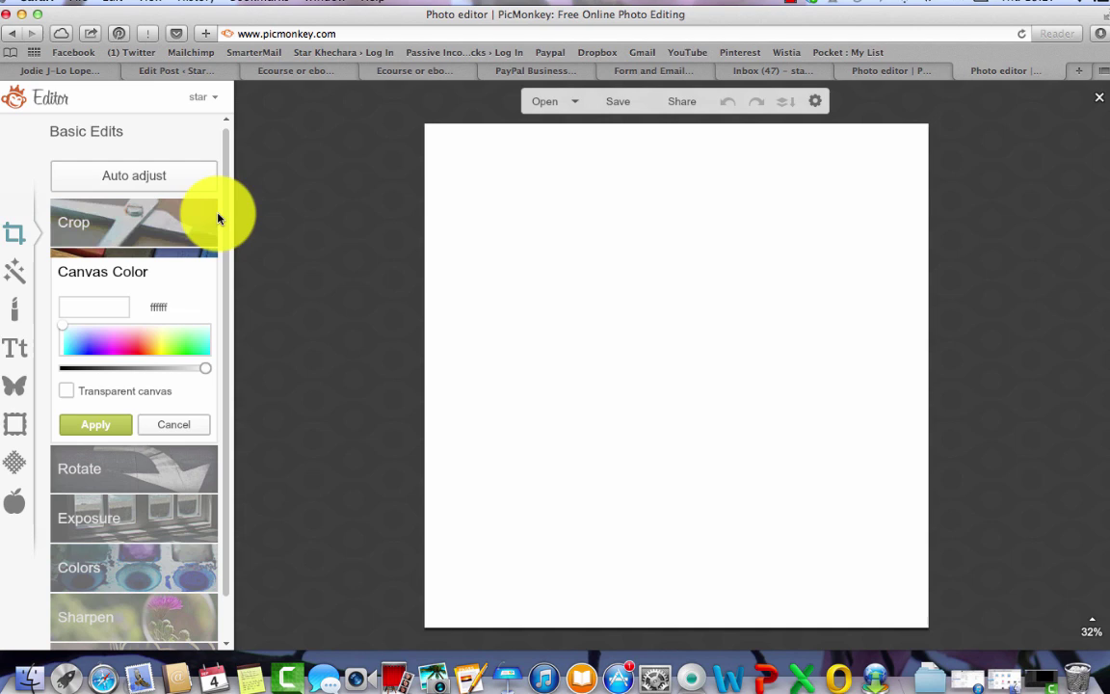
pyautogui.scroll(-2, 218, 260)
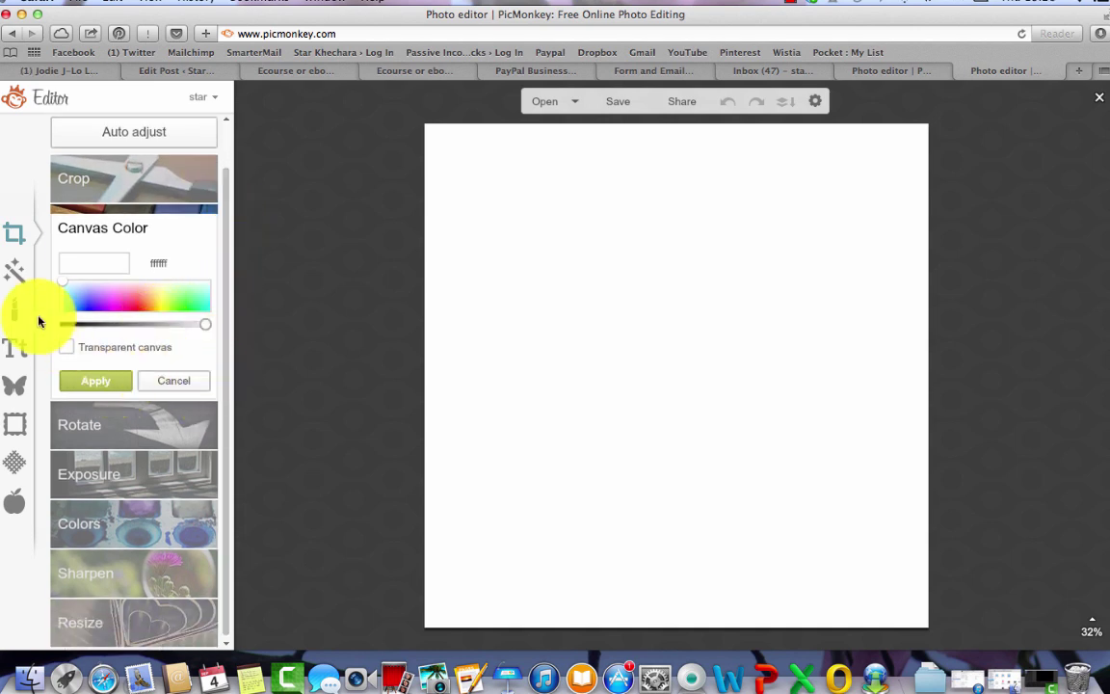
pyautogui.click(14, 273)
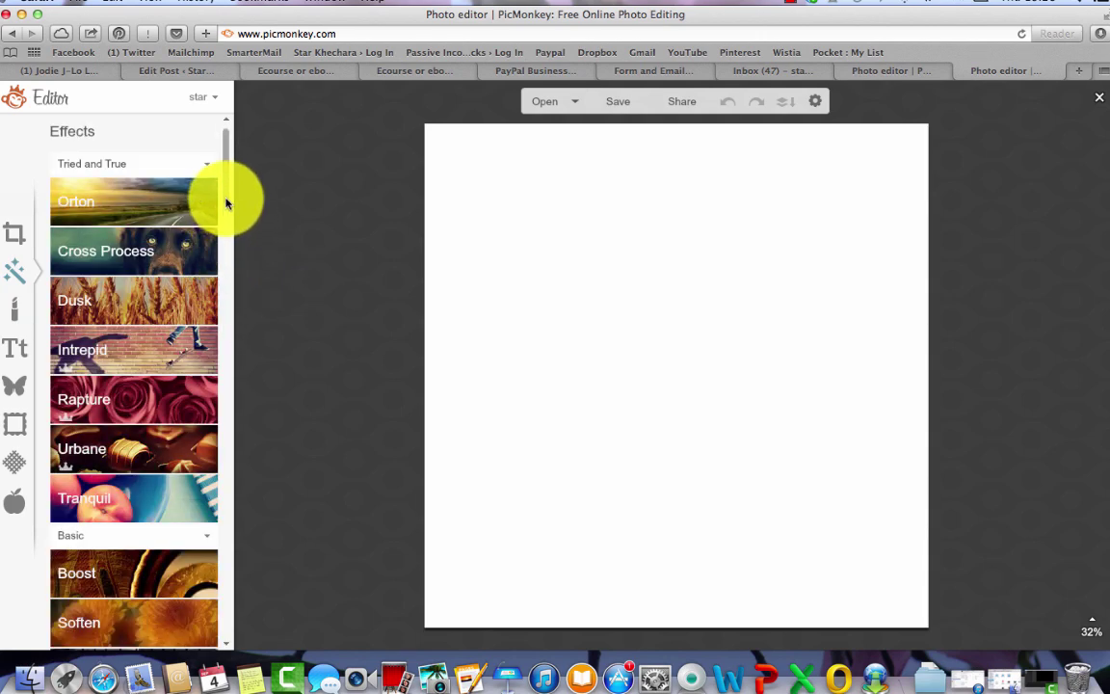
pyautogui.scroll(-15, 223, 231)
pyautogui.scroll(15, 216, 208)
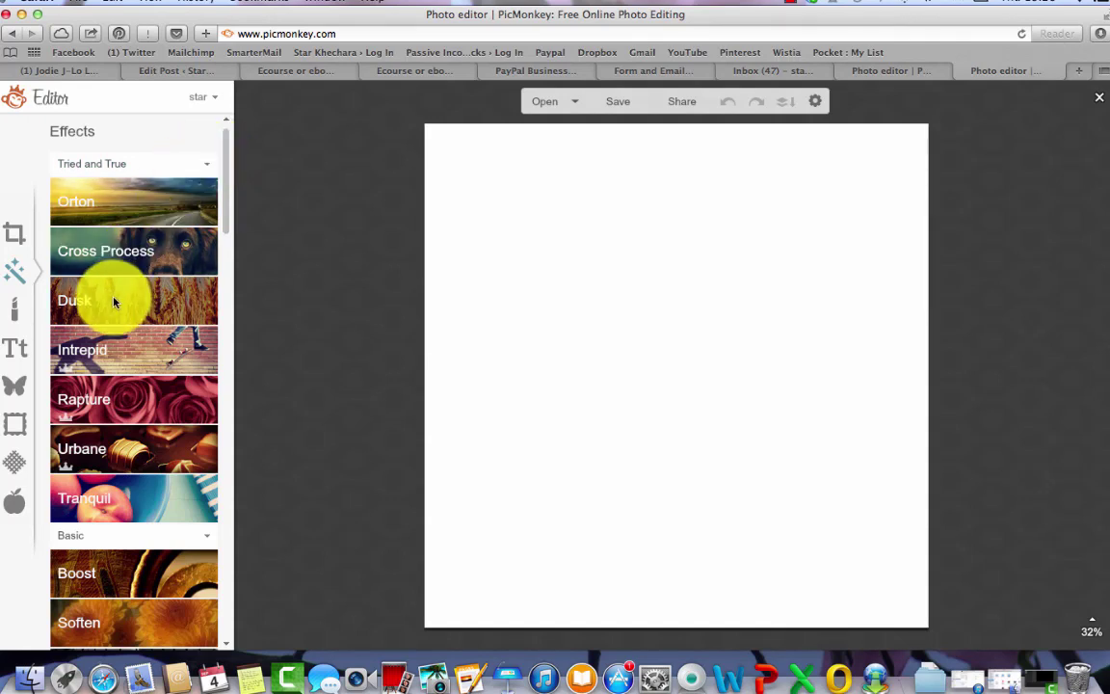
pyautogui.click(16, 309)
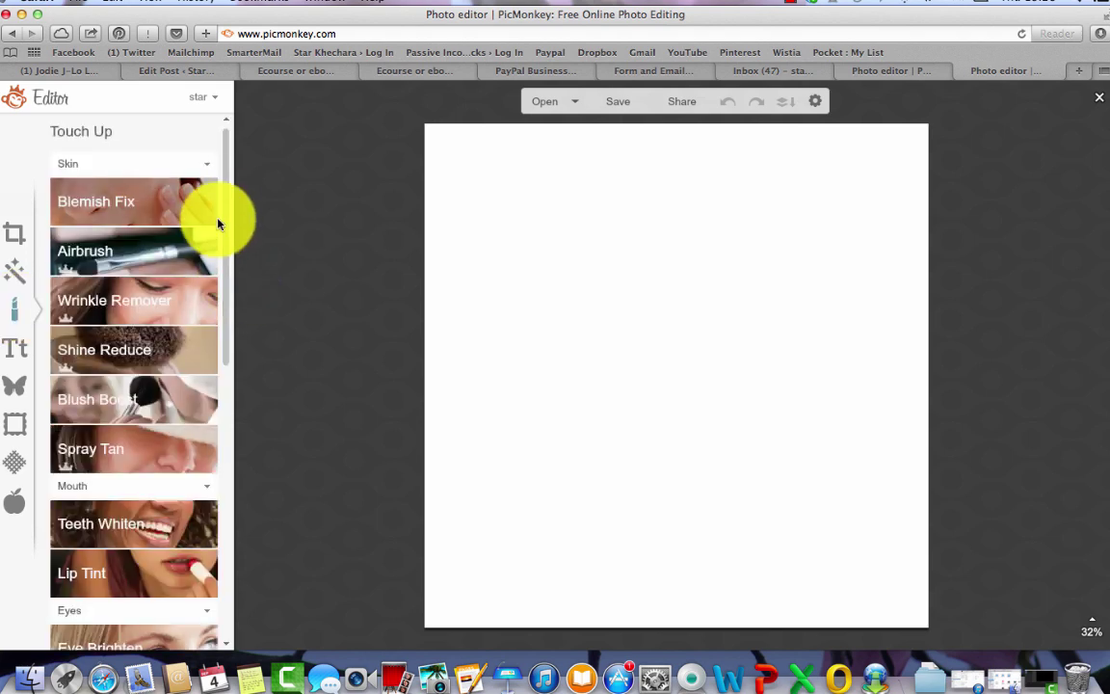
pyautogui.moveTo(225, 154)
pyautogui.mouseDown()
pyautogui.moveTo(229, 228)
pyautogui.moveTo(228, 154)
pyautogui.mouseUp()
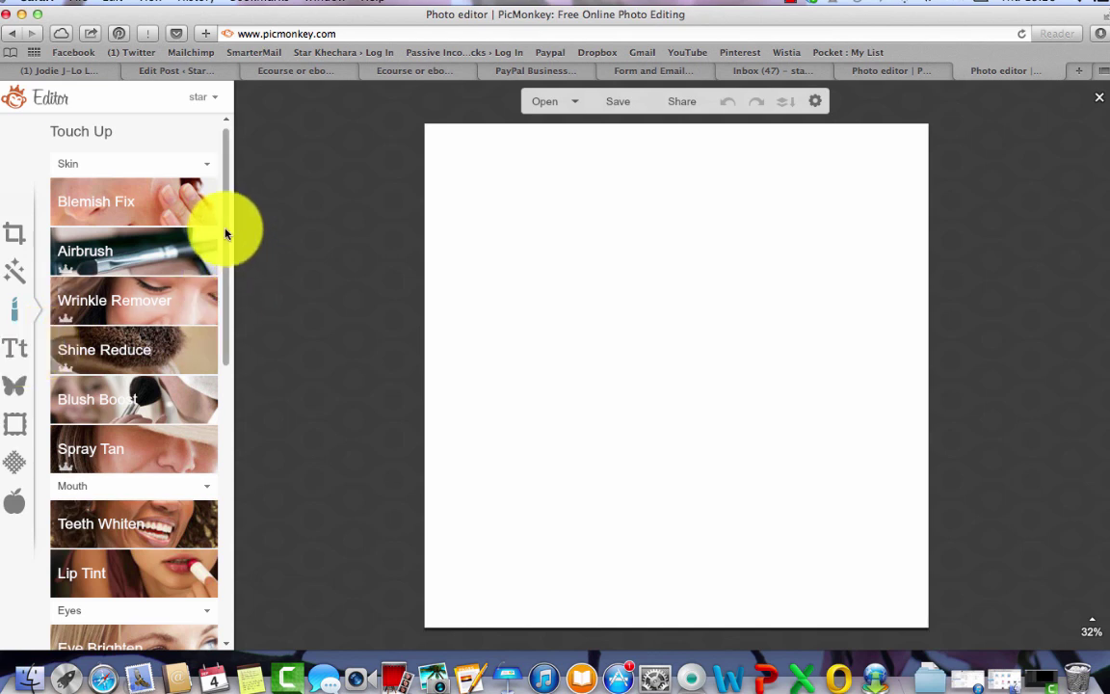
# - Add the text "Pimp Your Chimp" in Arial near the middle of the canvas
pyautogui.click(14, 350)
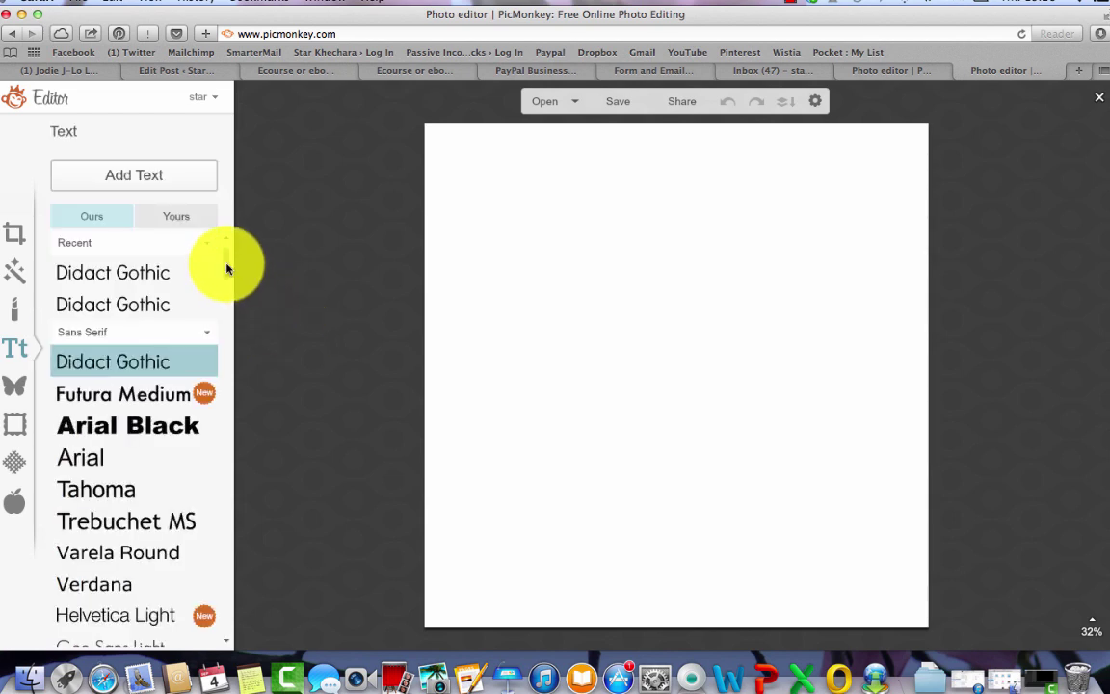
pyautogui.click(113, 180)
pyautogui.click(779, 369)
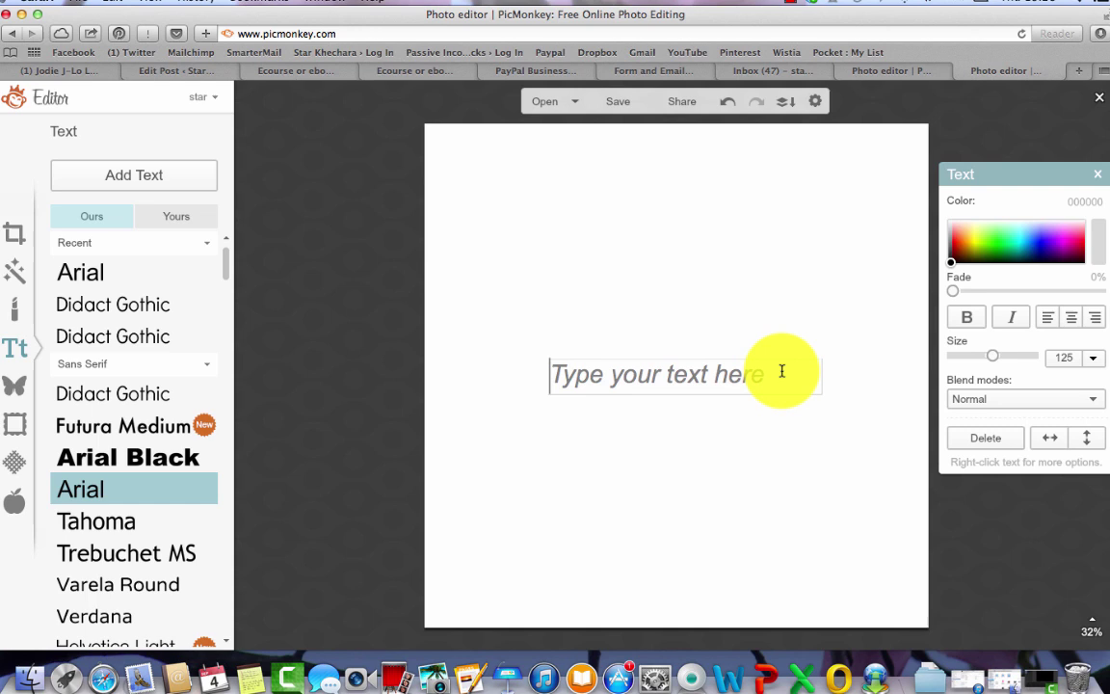
pyautogui.write('Pimp Your Chi')
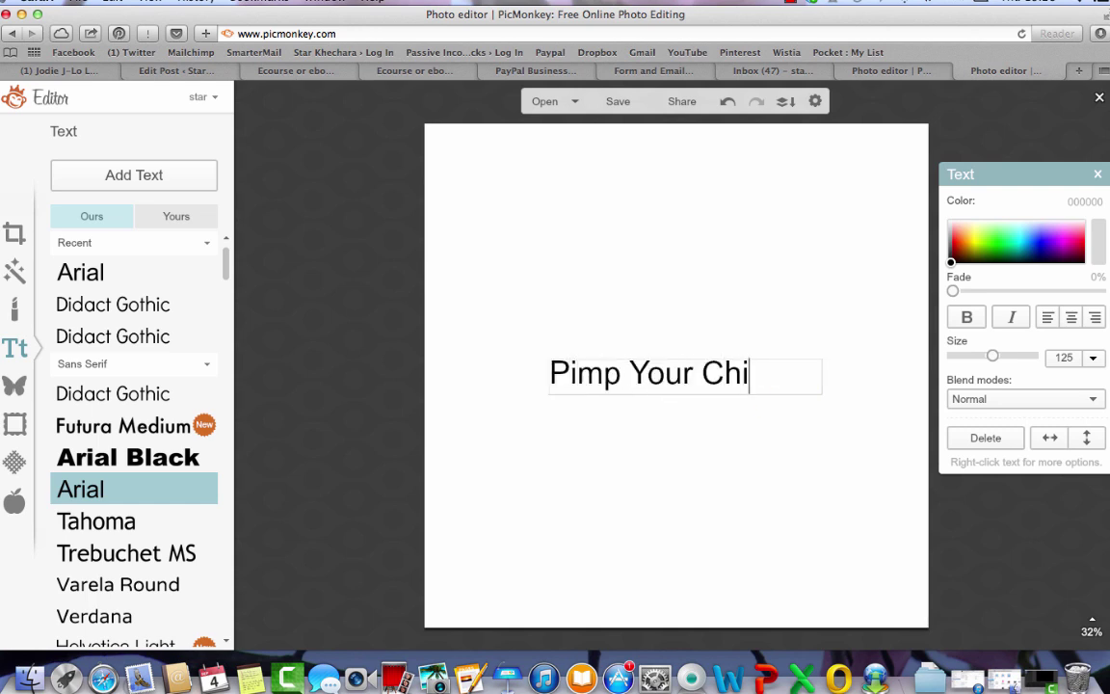
pyautogui.moveTo(747, 391); pyautogui.dragTo(471, 329)
pyautogui.click(563, 372)
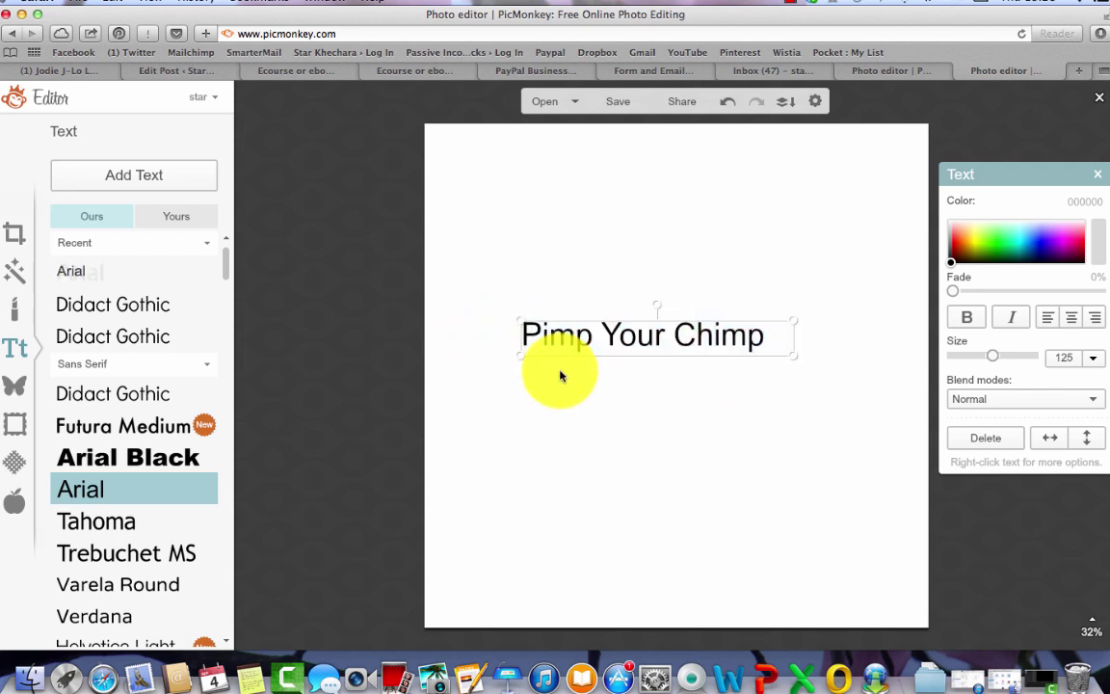
# - Set the font of the whole "Pimp Your Chimp" text to Coolock Black
pyautogui.tripleClick(772, 340)
pyautogui.click(772, 339)
pyautogui.moveTo(771, 339); pyautogui.dragTo(672, 334)
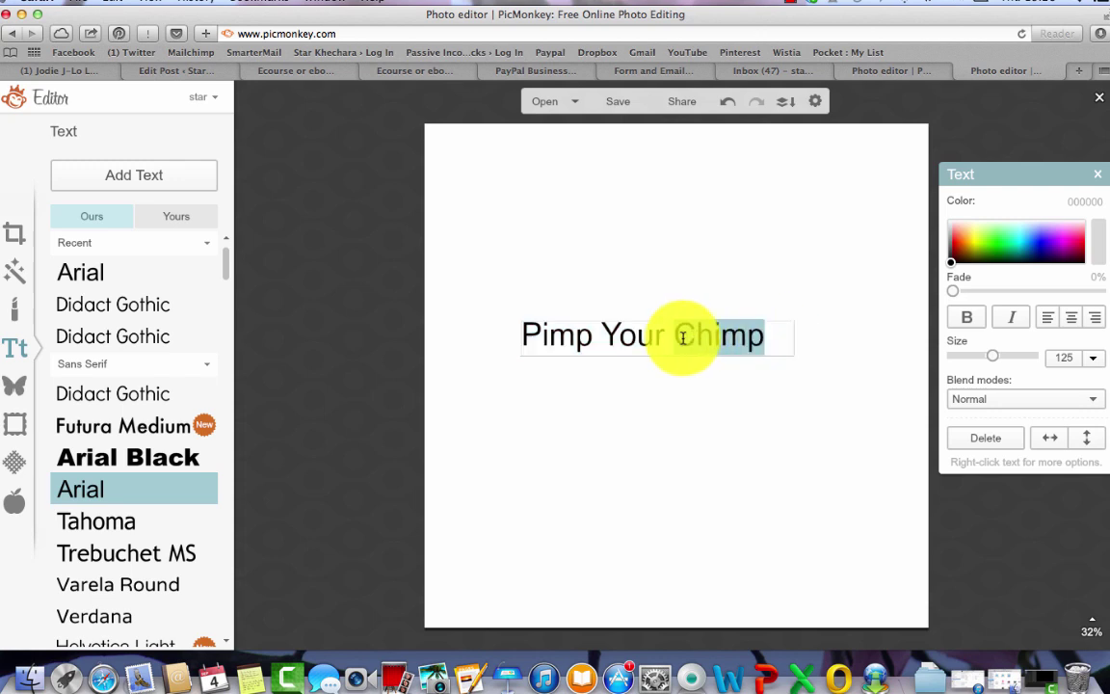
pyautogui.moveTo(776, 337); pyautogui.dragTo(488, 331)
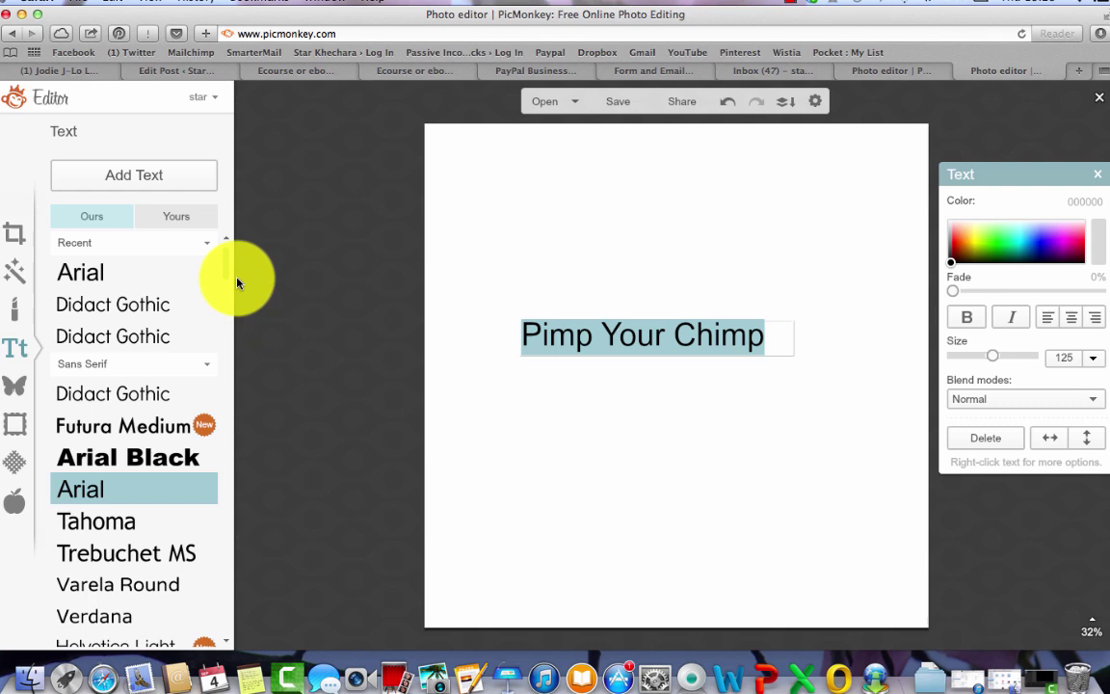
pyautogui.moveTo(229, 268)
pyautogui.mouseDown()
pyautogui.moveTo(213, 568)
pyautogui.moveTo(227, 613)
pyautogui.mouseUp()
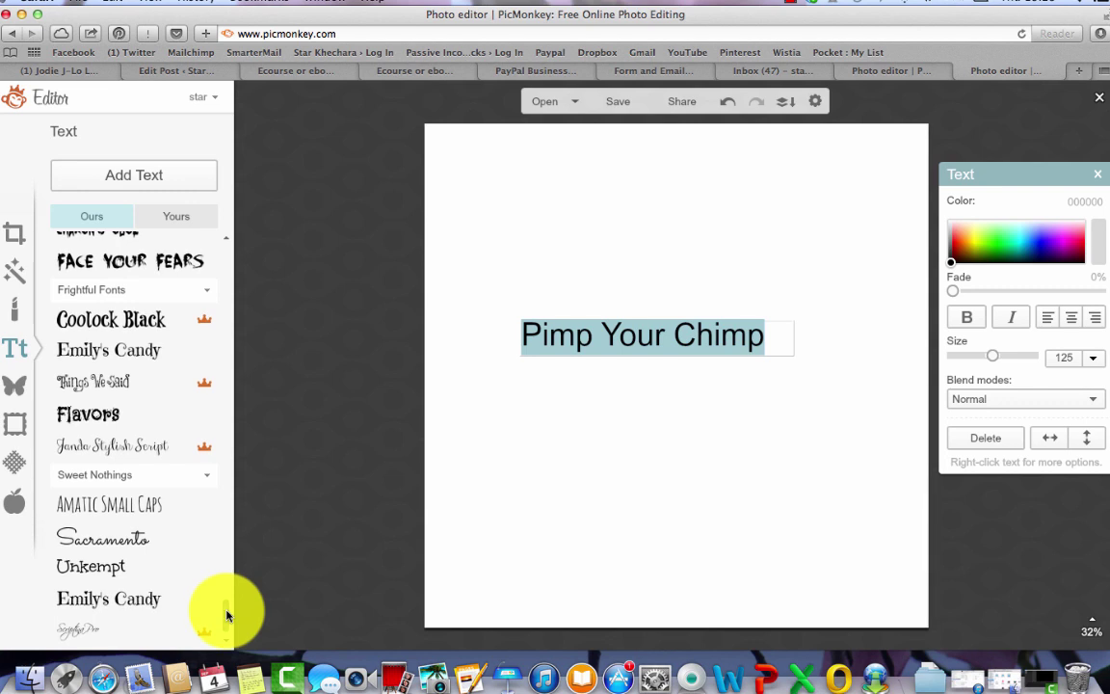
pyautogui.click(130, 321)
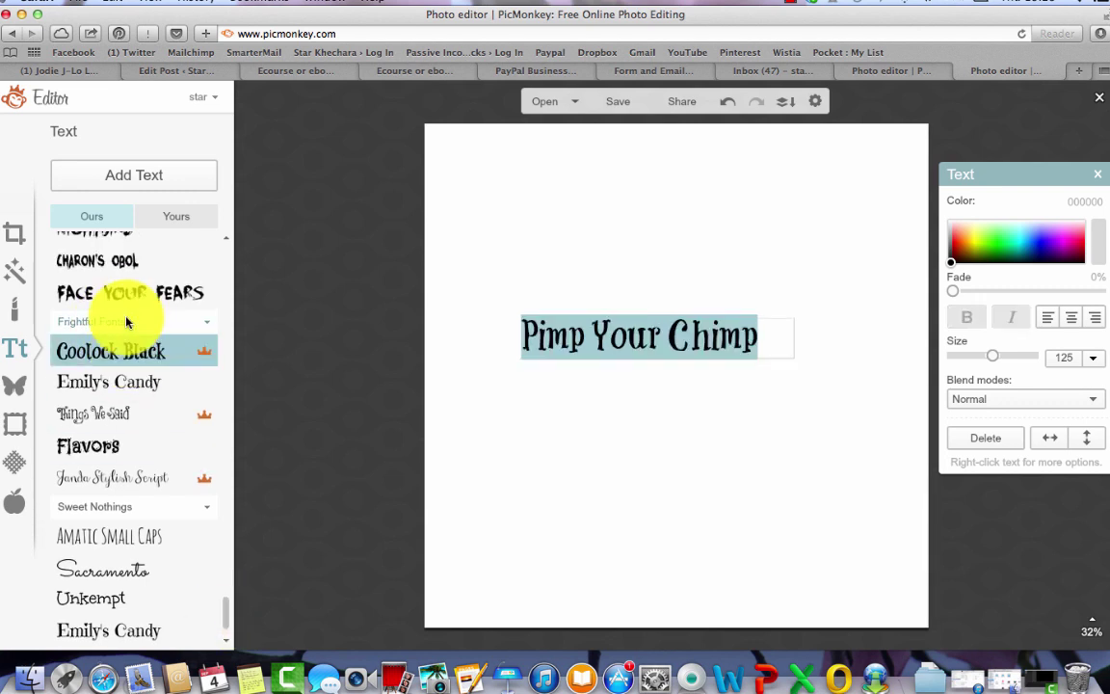
pyautogui.click(768, 421)
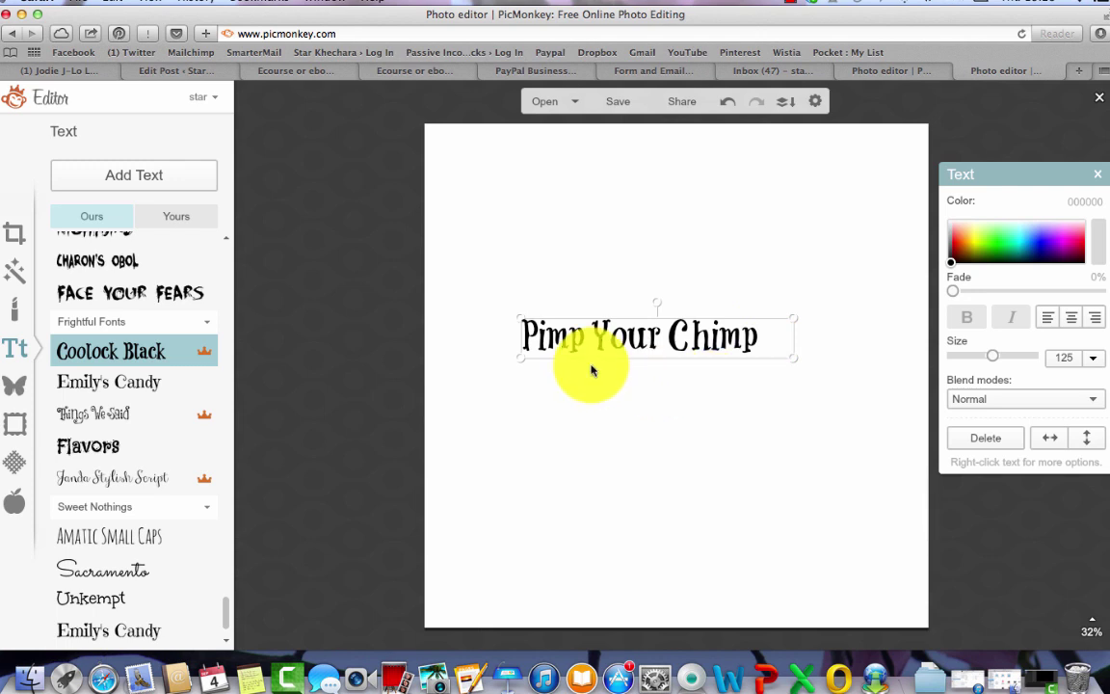
# - Move the "Pimp Your Chimp" text higher on the canvas
pyautogui.moveTo(613, 335); pyautogui.dragTo(632, 286)
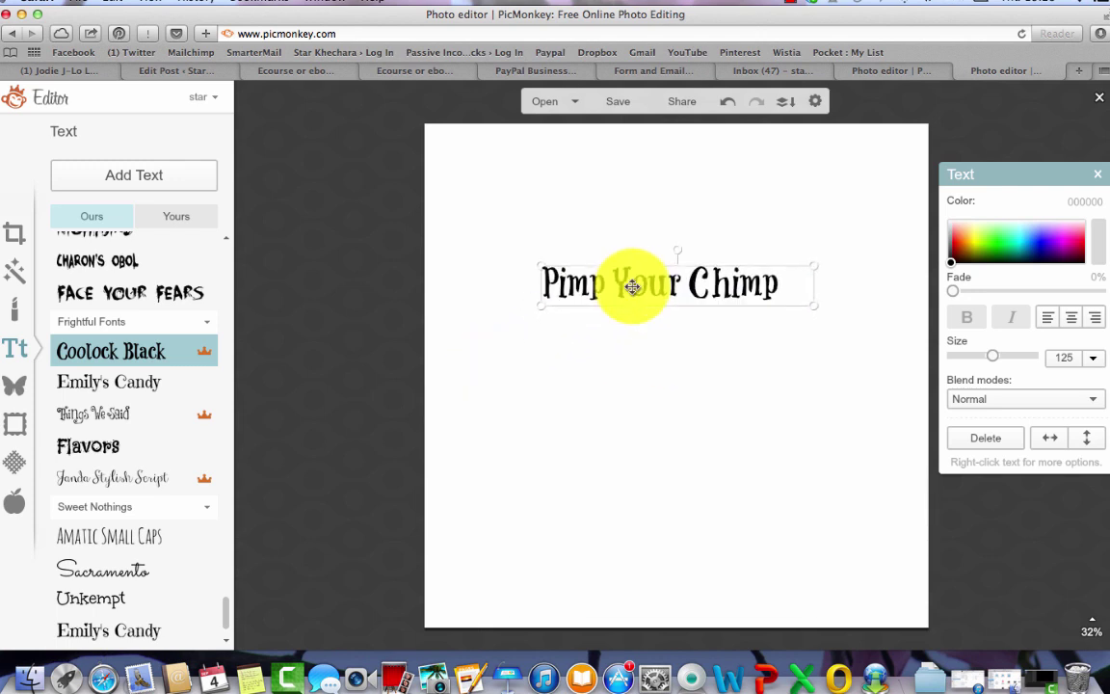
pyautogui.rightClick(642, 289)
pyautogui.click(607, 285)
pyautogui.doubleClick(607, 280)
pyautogui.click(723, 364)
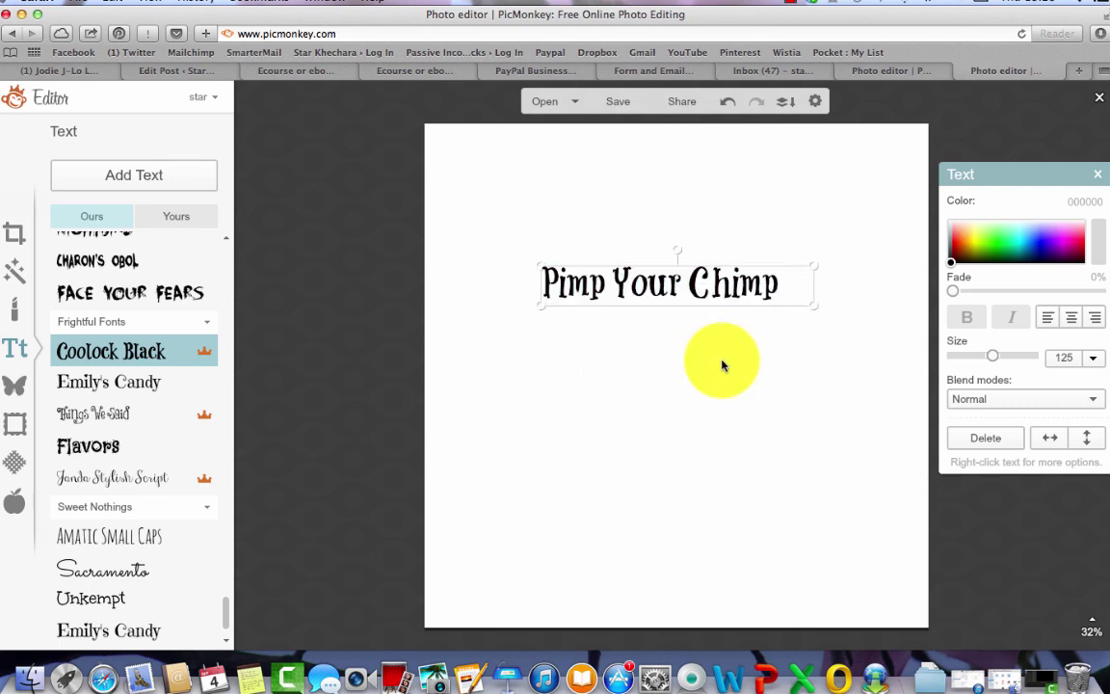
# - Duplicate the Coolock Black text and place the copy directly below the original
pyautogui.rightClick(756, 287)
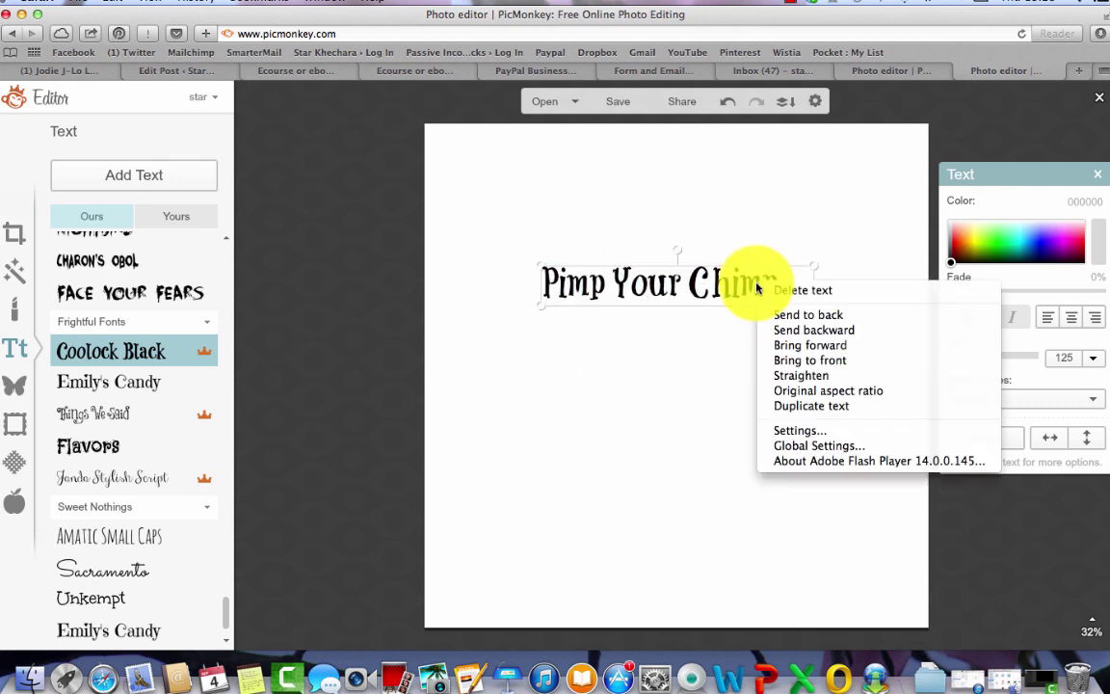
pyautogui.click(812, 412)
pyautogui.moveTo(733, 285); pyautogui.dragTo(503, 376)
# - Set the font of the lower "Pimp Your Chimp" copy to Flavors
pyautogui.click(740, 376)
pyautogui.click(775, 374)
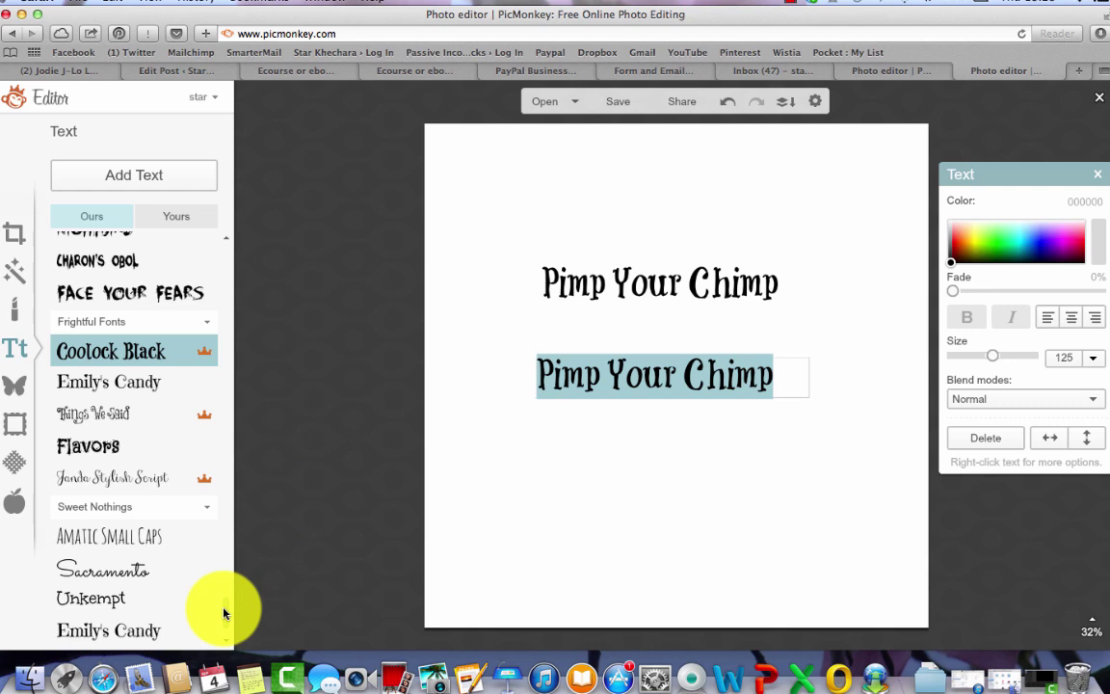
pyautogui.click(92, 448)
pyautogui.click(758, 469)
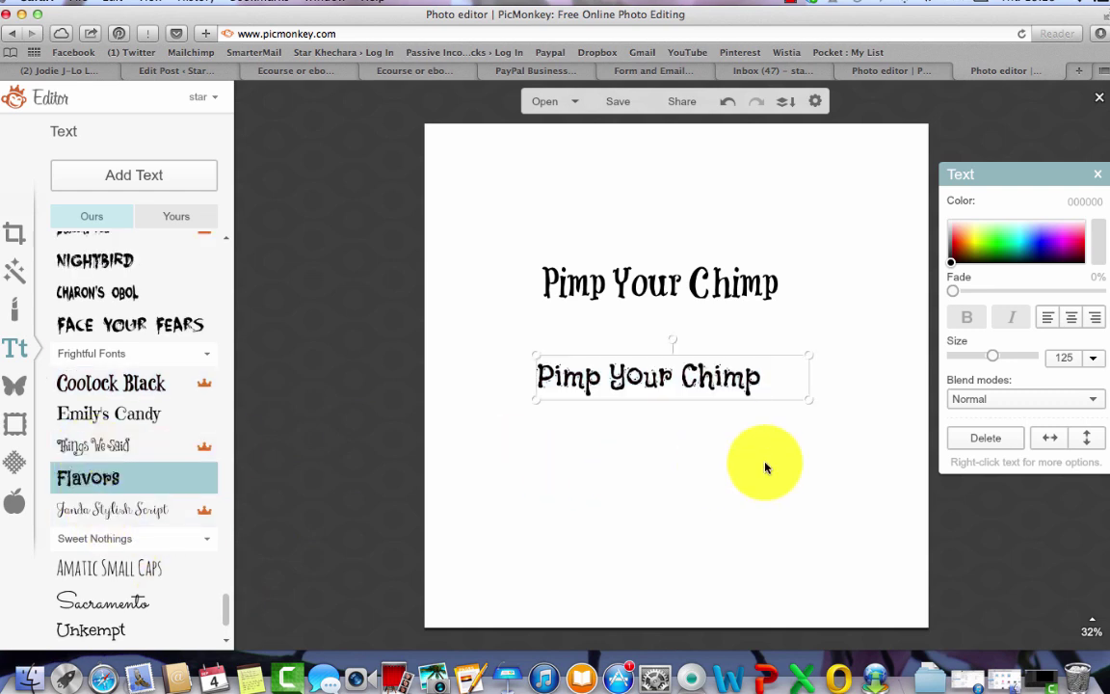
# - Duplicate the Flavors text and place the copy below it as a third line
pyautogui.rightClick(760, 382)
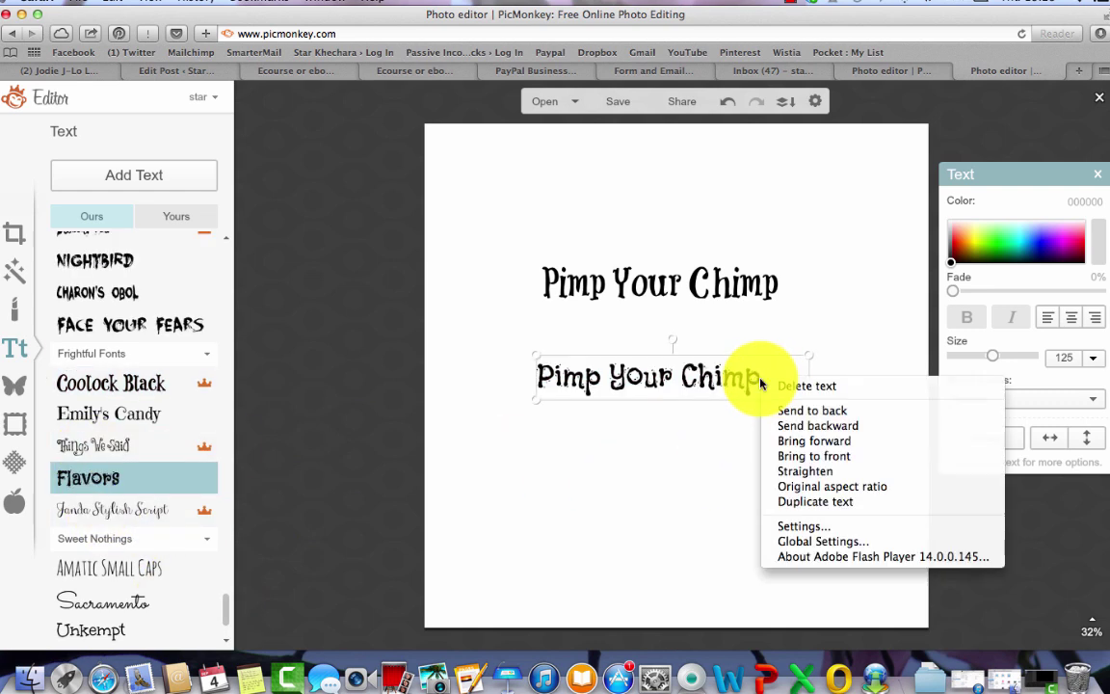
pyautogui.click(834, 502)
pyautogui.moveTo(703, 374); pyautogui.dragTo(506, 476)
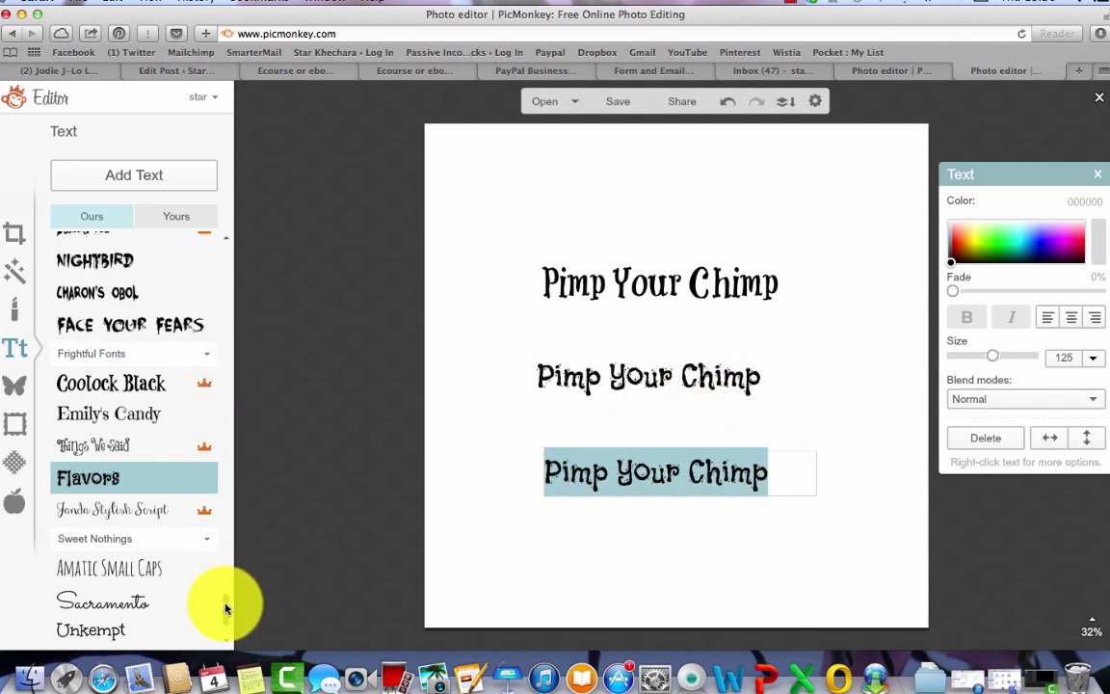
# - Set the third text's font to Bruno Book and widen its text box so the wording fits on one line
pyautogui.scroll(-10, 223, 482)
pyautogui.scroll(2, 220, 414)
pyautogui.moveTo(220, 414); pyautogui.dragTo(223, 447)
pyautogui.click(120, 330)
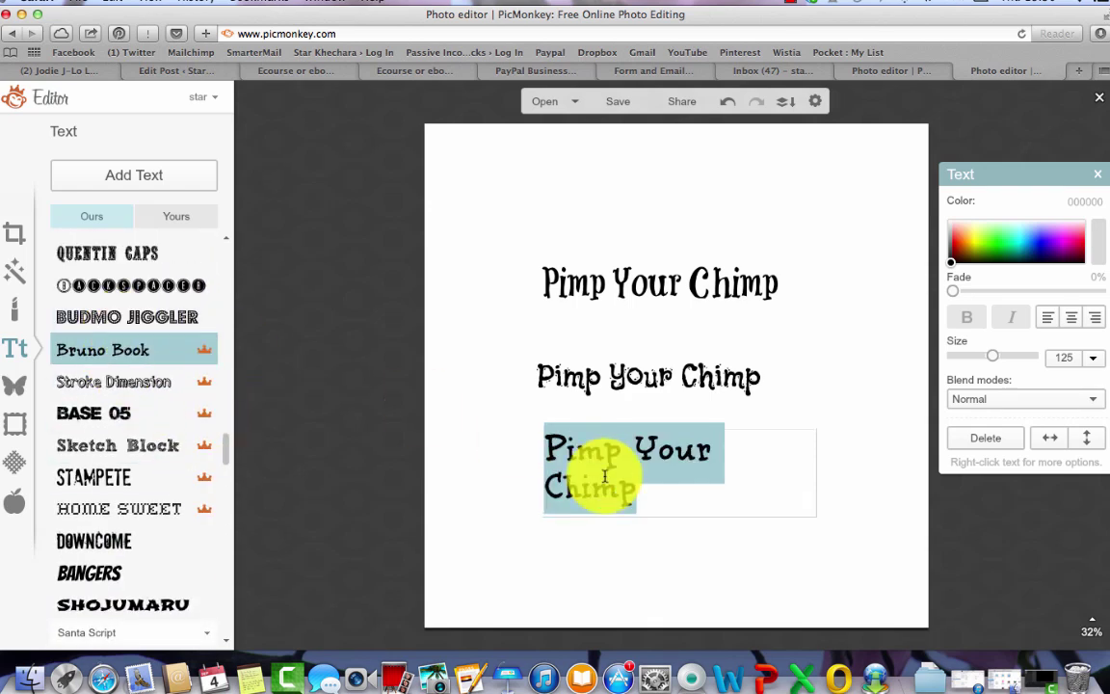
pyautogui.click(817, 479)
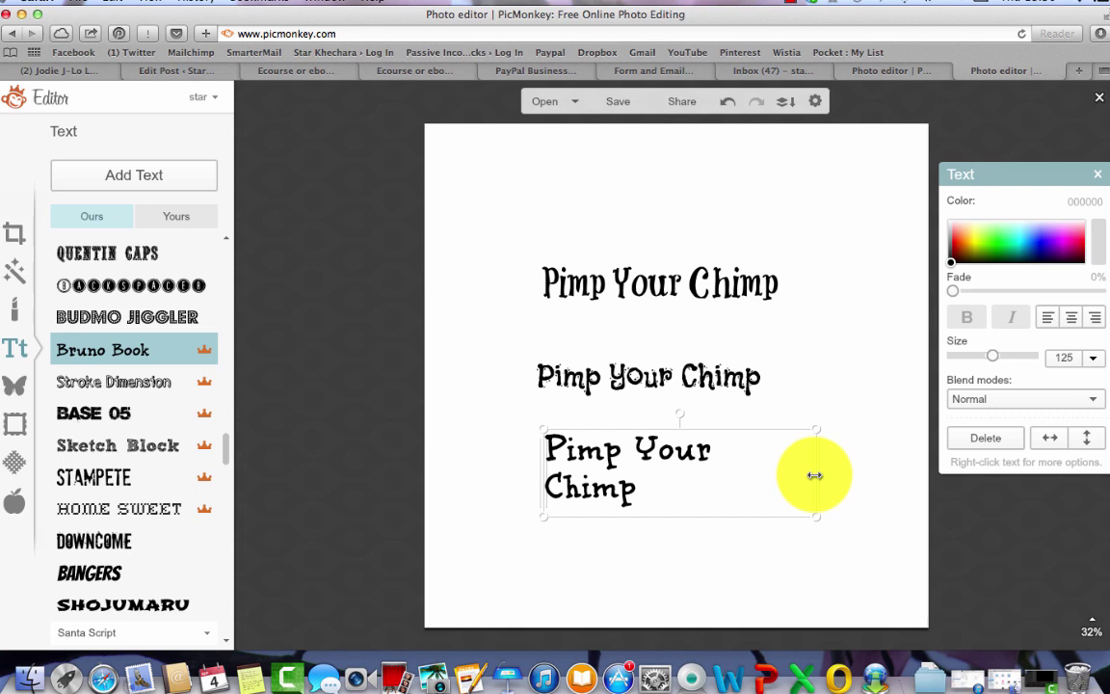
pyautogui.moveTo(816, 475); pyautogui.dragTo(852, 471)
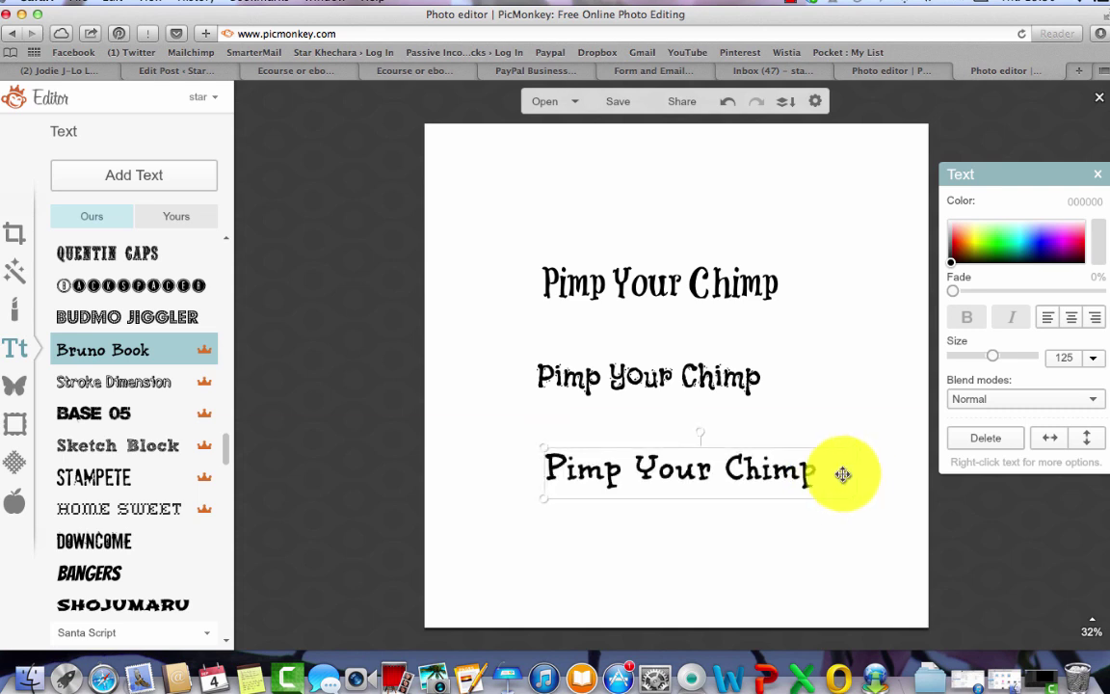
# - Reposition the three "Pimp Your Chimp" texts so they are spaced evenly down the canvas
pyautogui.moveTo(743, 471)
pyautogui.mouseDown()
pyautogui.moveTo(736, 443)
pyautogui.moveTo(741, 478)
pyautogui.mouseUp()
pyautogui.moveTo(658, 294); pyautogui.dragTo(653, 233)
pyautogui.moveTo(655, 376)
pyautogui.mouseDown()
pyautogui.moveTo(664, 313)
pyautogui.moveTo(664, 363)
pyautogui.mouseUp()
pyautogui.click(634, 533)
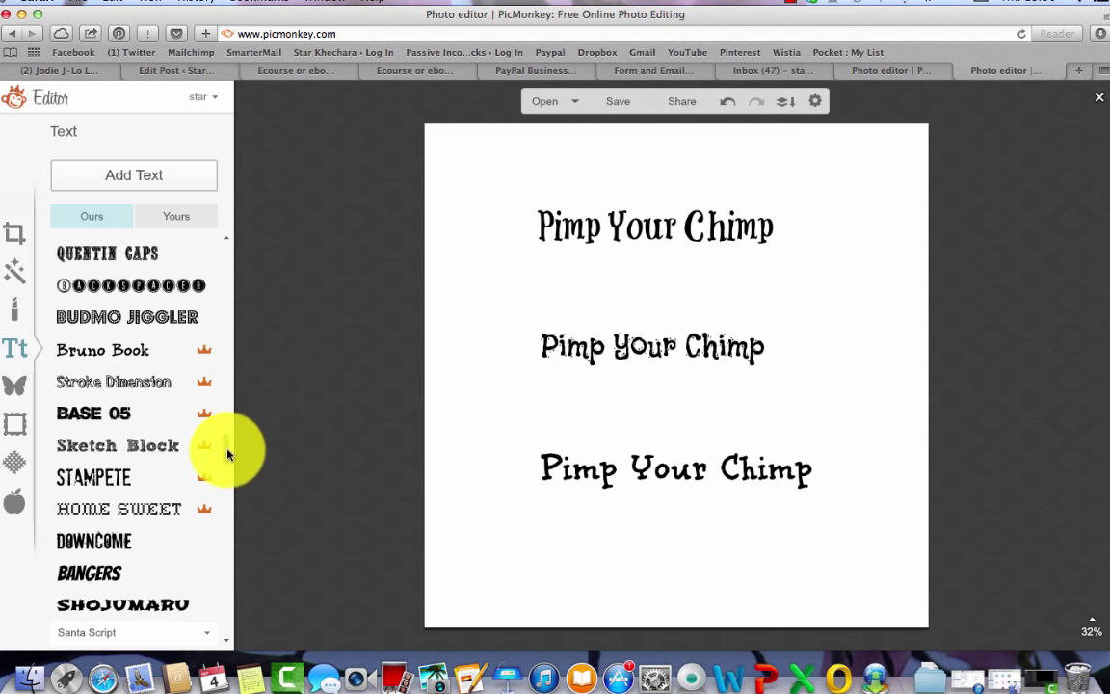
# - Try out a pink heart with a red outline from the Hearts overlays on the canvas and delete it
pyautogui.click(15, 390)
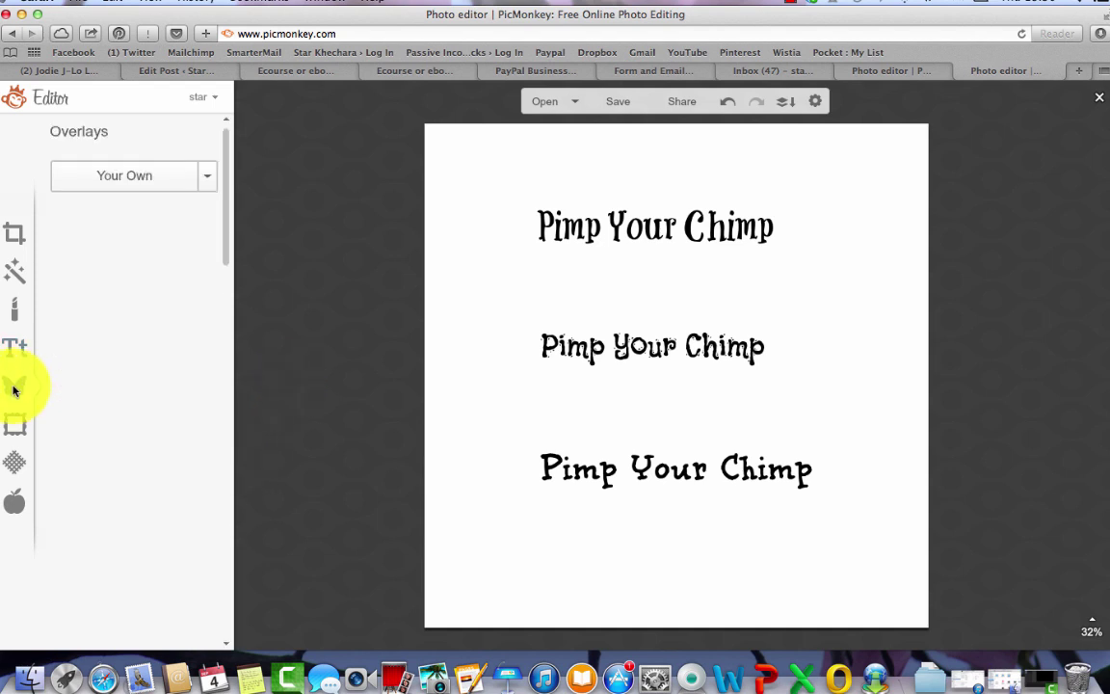
pyautogui.moveTo(226, 186); pyautogui.dragTo(178, 190)
pyautogui.click(149, 156)
pyautogui.click(150, 294)
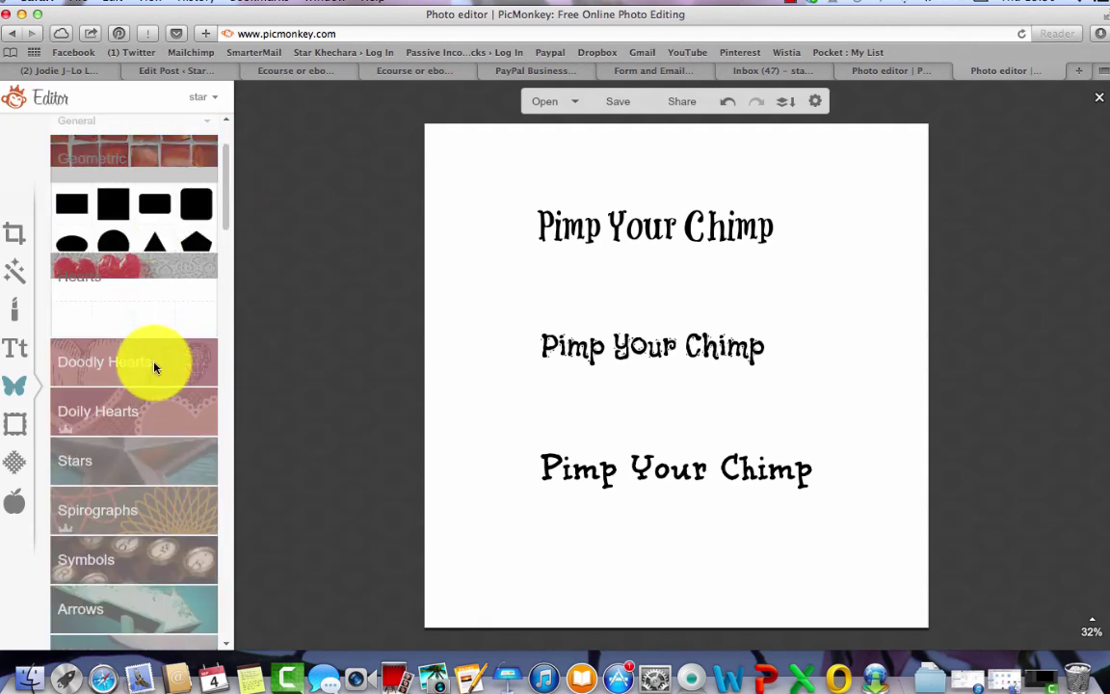
pyautogui.click(151, 375)
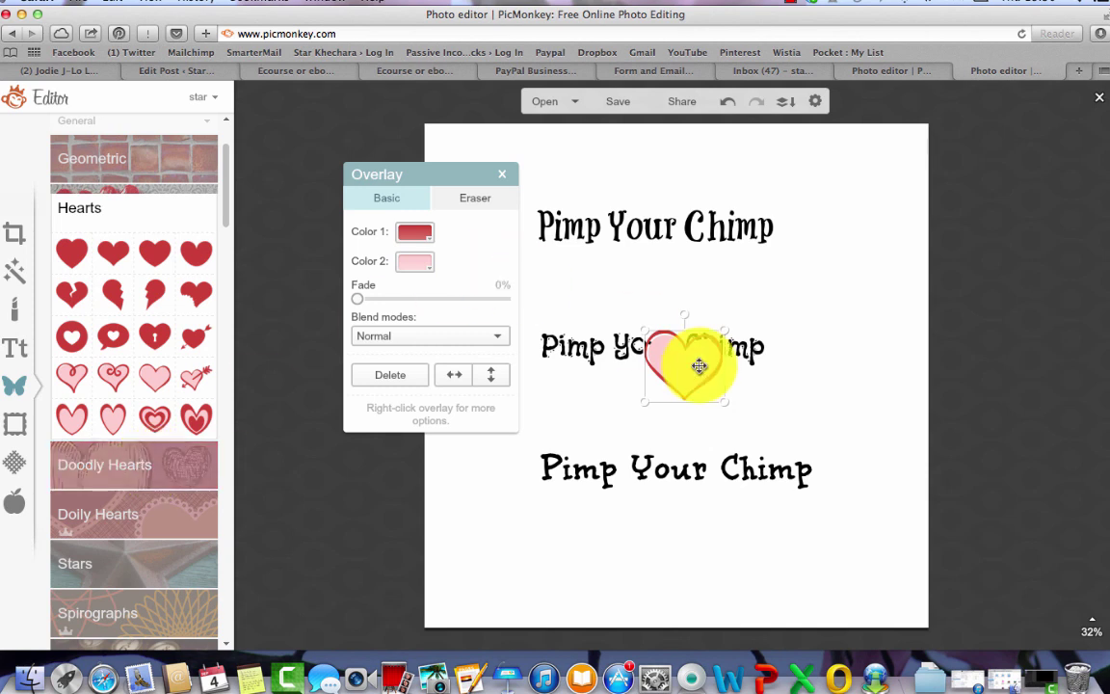
pyautogui.rightClick(699, 365)
pyautogui.click(717, 371)
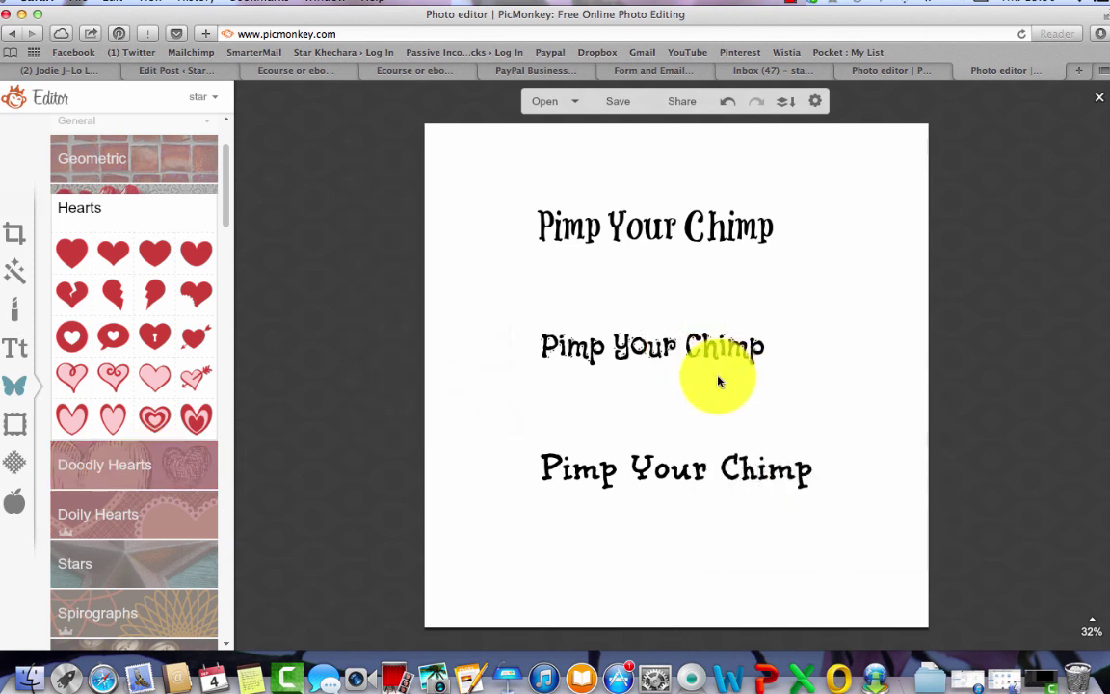
# - Browse the remaining overlay categories, including the Doodly Hearts and Arrows collections
pyautogui.click(170, 463)
pyautogui.moveTo(226, 213); pyautogui.dragTo(221, 280)
pyautogui.click(139, 320)
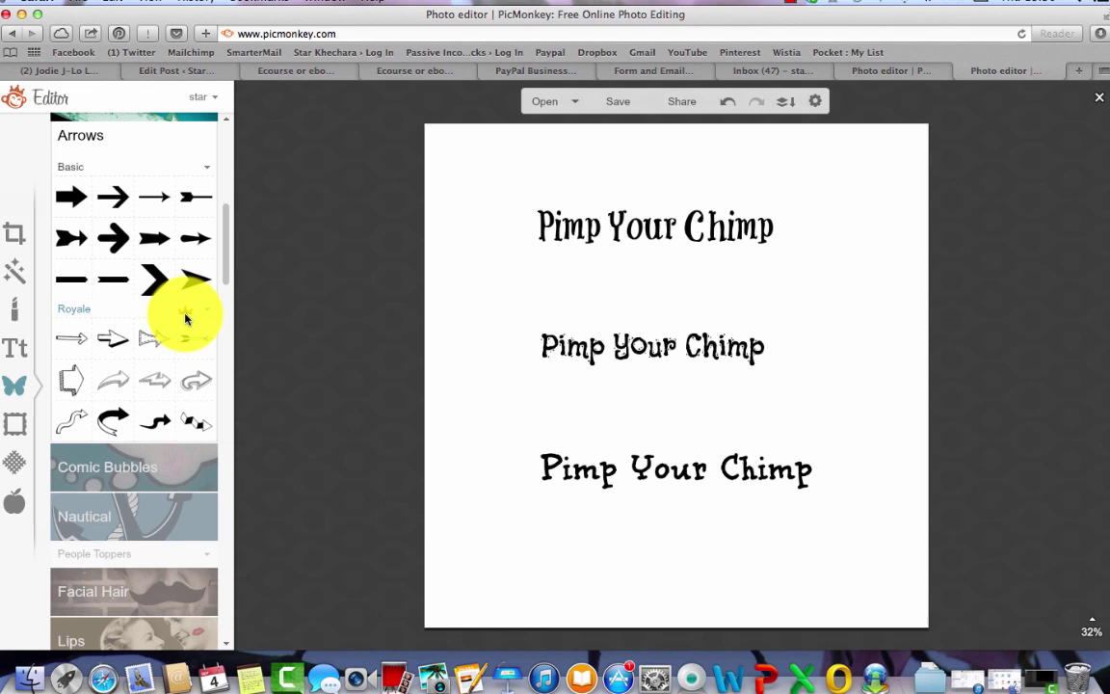
pyautogui.moveTo(227, 243); pyautogui.dragTo(228, 332)
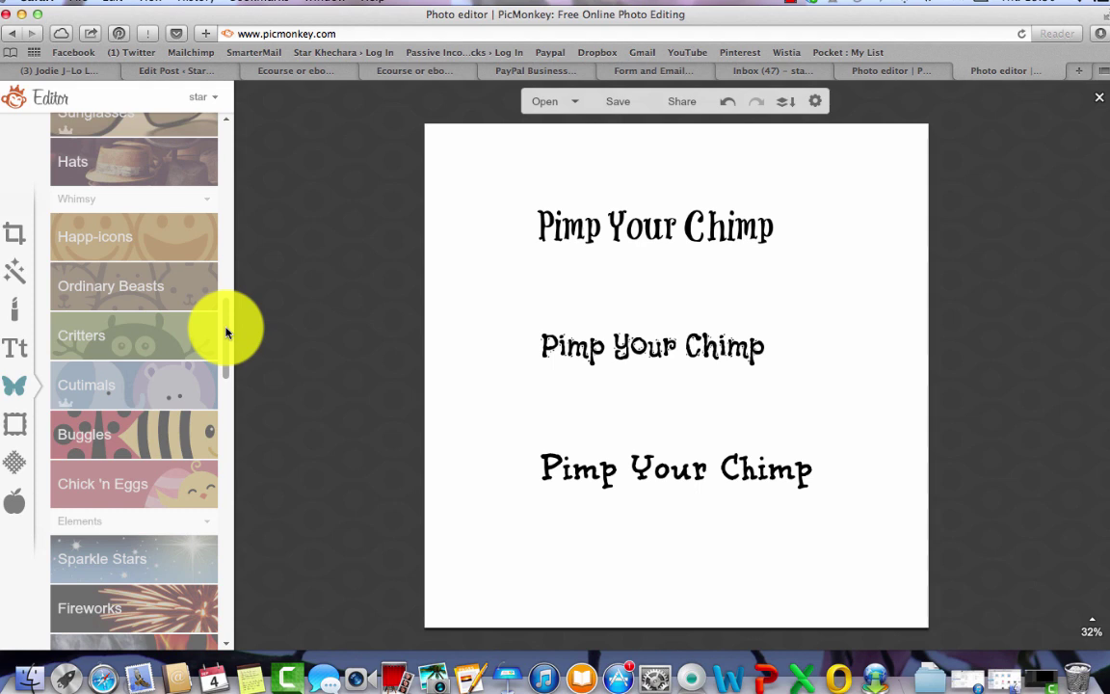
# - Add the monkey face from the Ordinary Beasts overlays, shrink it and place it just before the first "Pimp Your Chimp" text
pyautogui.click(114, 292)
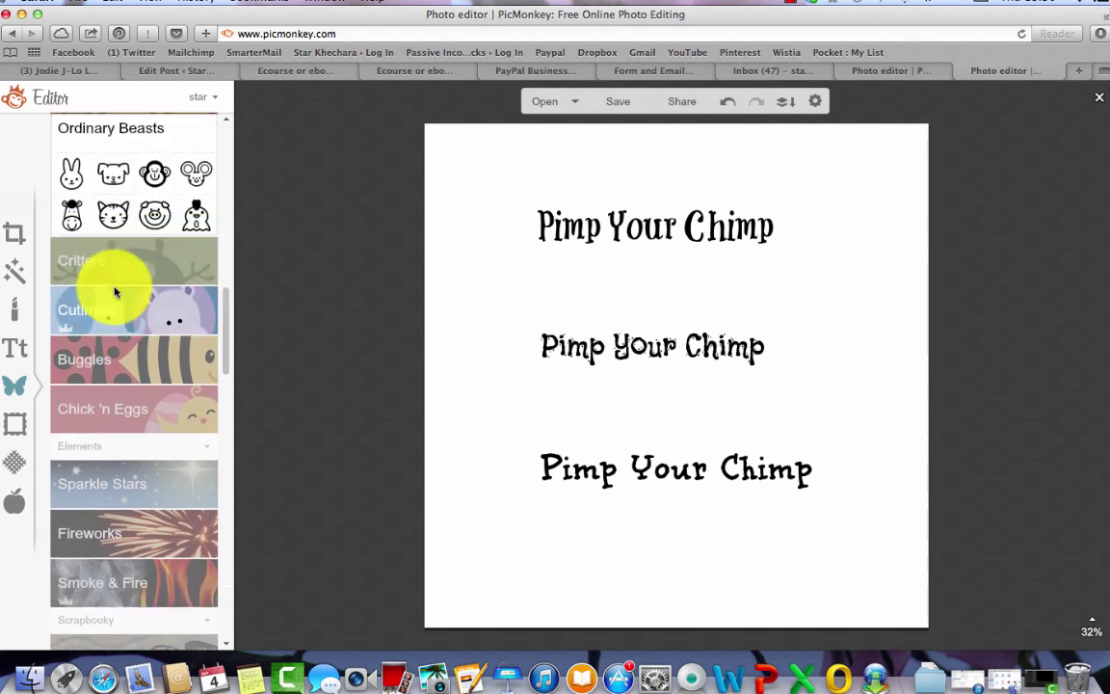
pyautogui.click(154, 173)
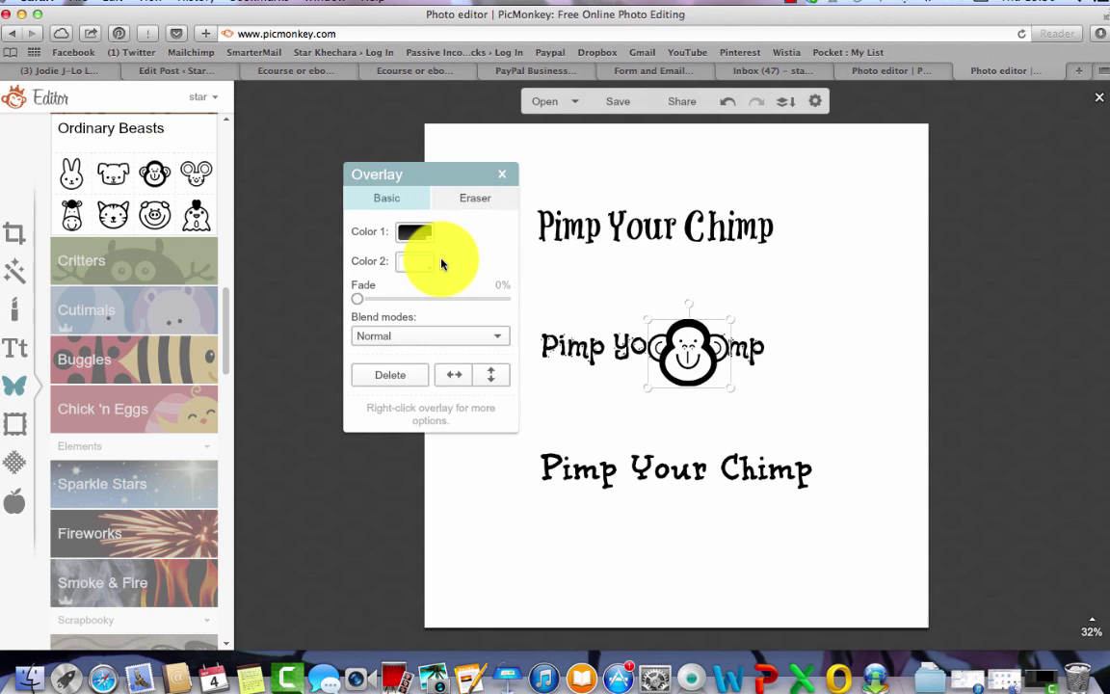
pyautogui.moveTo(452, 168); pyautogui.dragTo(367, 181)
pyautogui.moveTo(691, 355); pyautogui.dragTo(503, 217)
pyautogui.moveTo(544, 183); pyautogui.dragTo(497, 214)
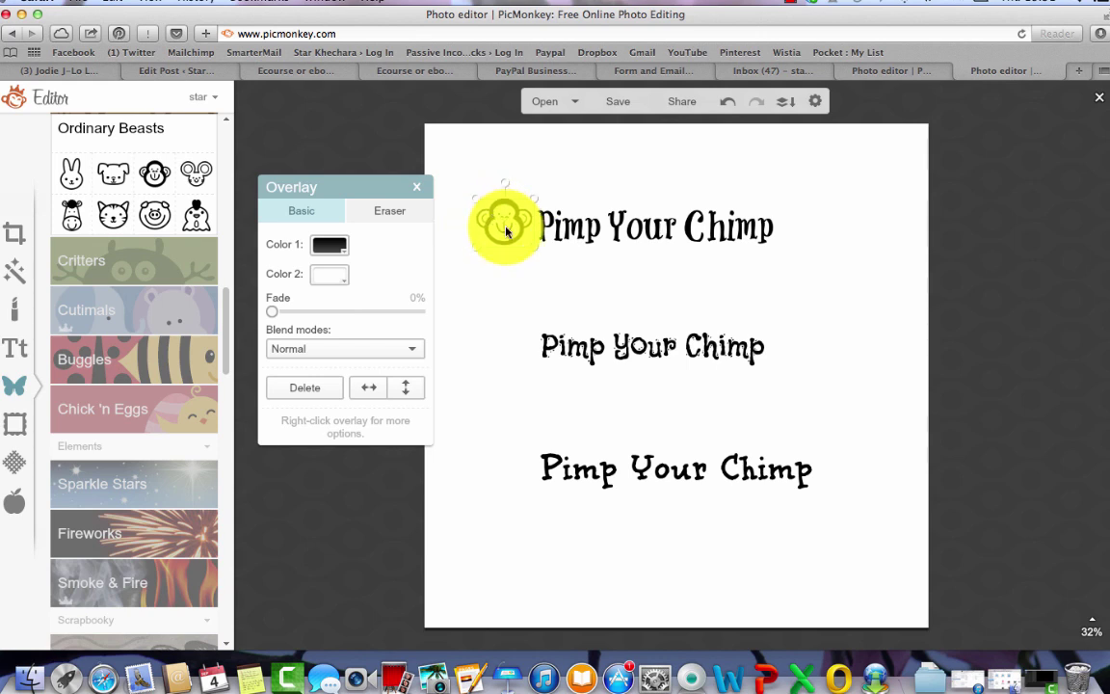
# - Duplicate the monkey overlay twice and place the copies in front of the second and third "Pimp Your Chimp" texts
pyautogui.rightClick(505, 228)
pyautogui.click(563, 352)
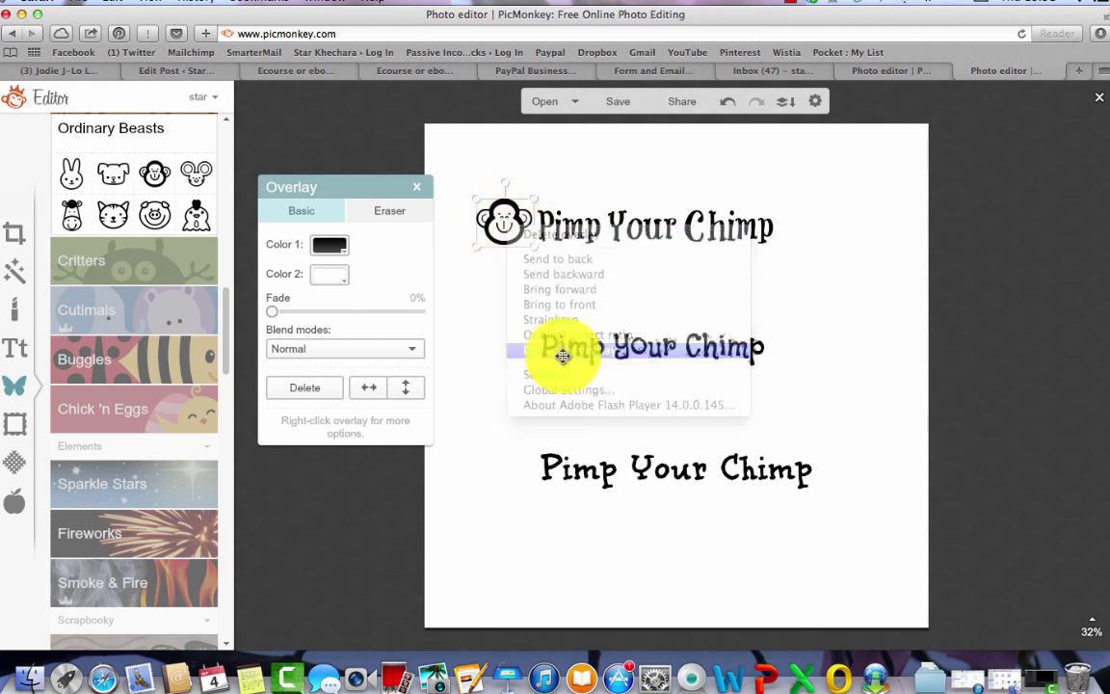
pyautogui.moveTo(496, 227); pyautogui.dragTo(503, 338)
pyautogui.rightClick(504, 339)
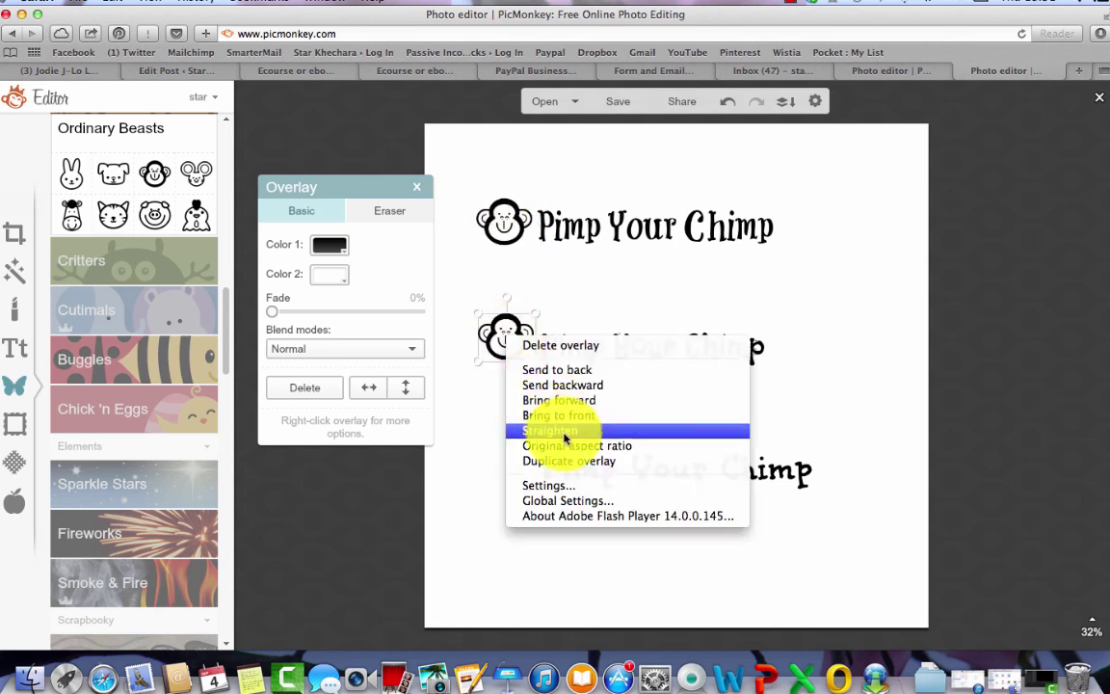
pyautogui.click(574, 461)
pyautogui.moveTo(509, 339); pyautogui.dragTo(507, 461)
pyautogui.click(595, 547)
pyautogui.click(502, 337)
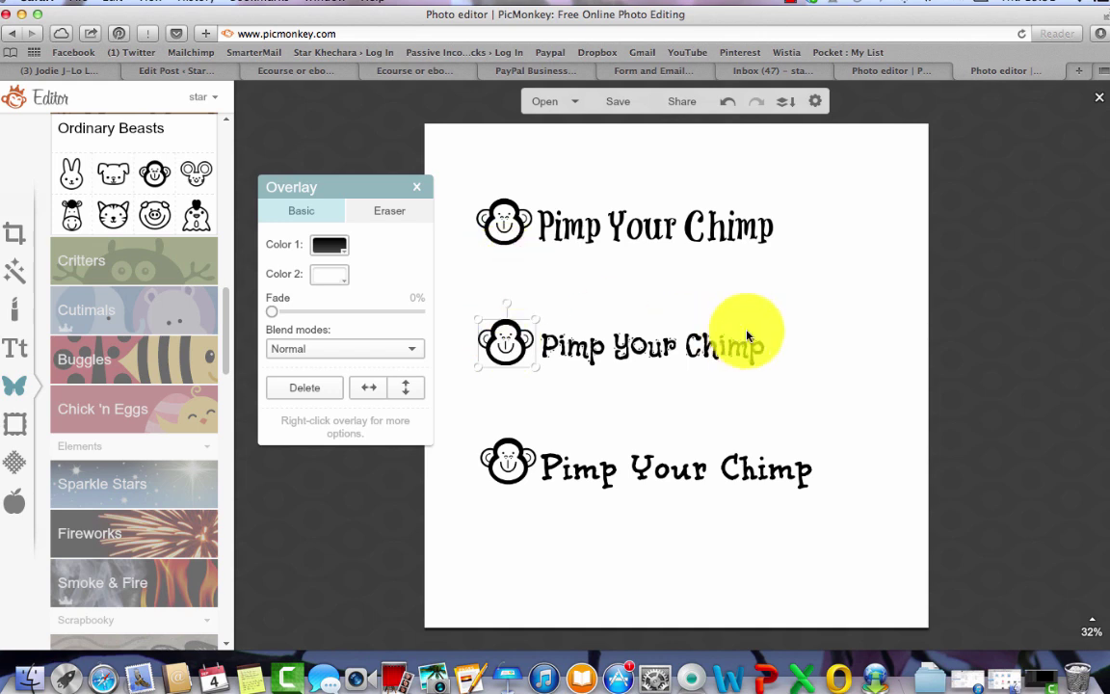
pyautogui.click(742, 289)
# - Recolor the first monkey overlay with yellow as Color 1 and purple as Color 2
pyautogui.click(504, 227)
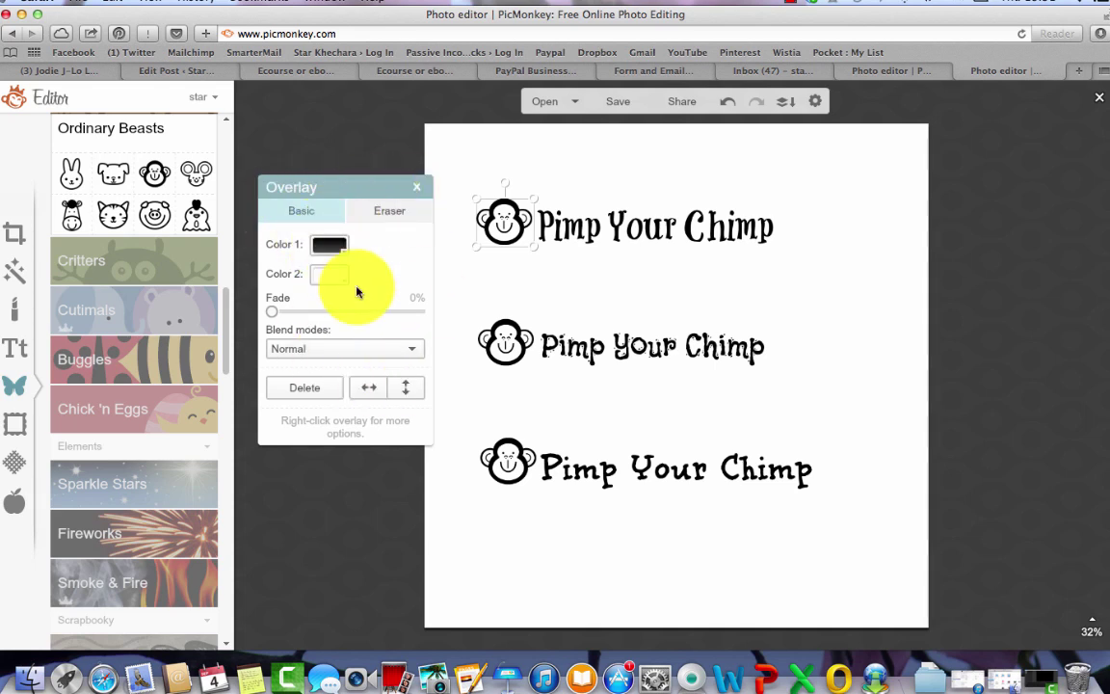
pyautogui.click(343, 253)
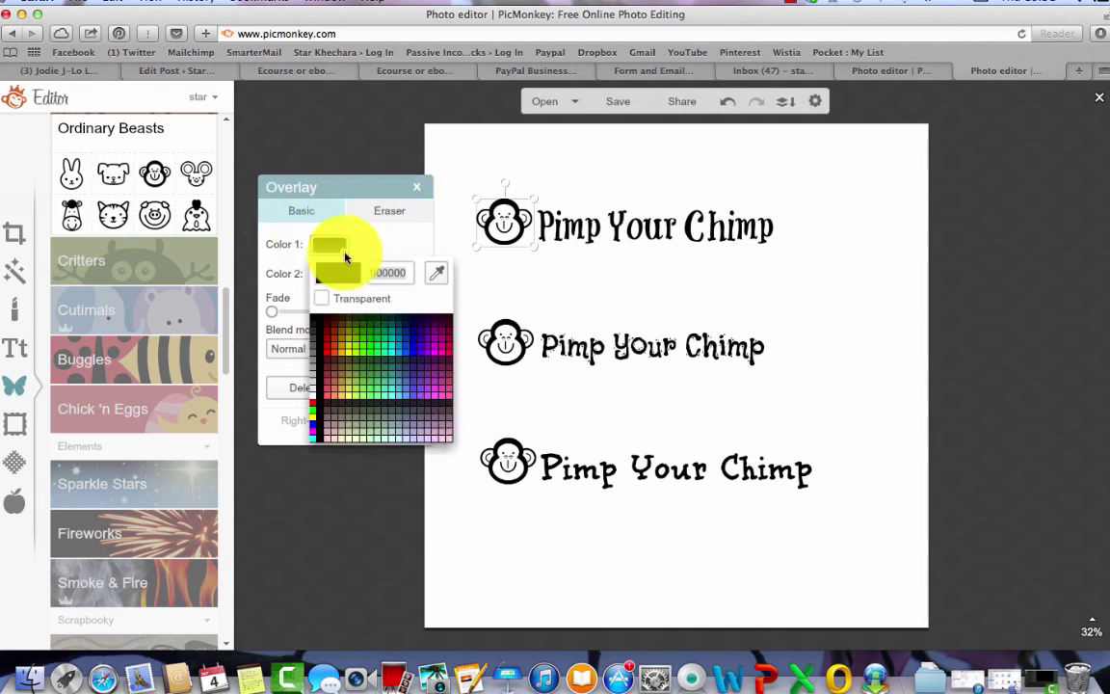
pyautogui.click(347, 349)
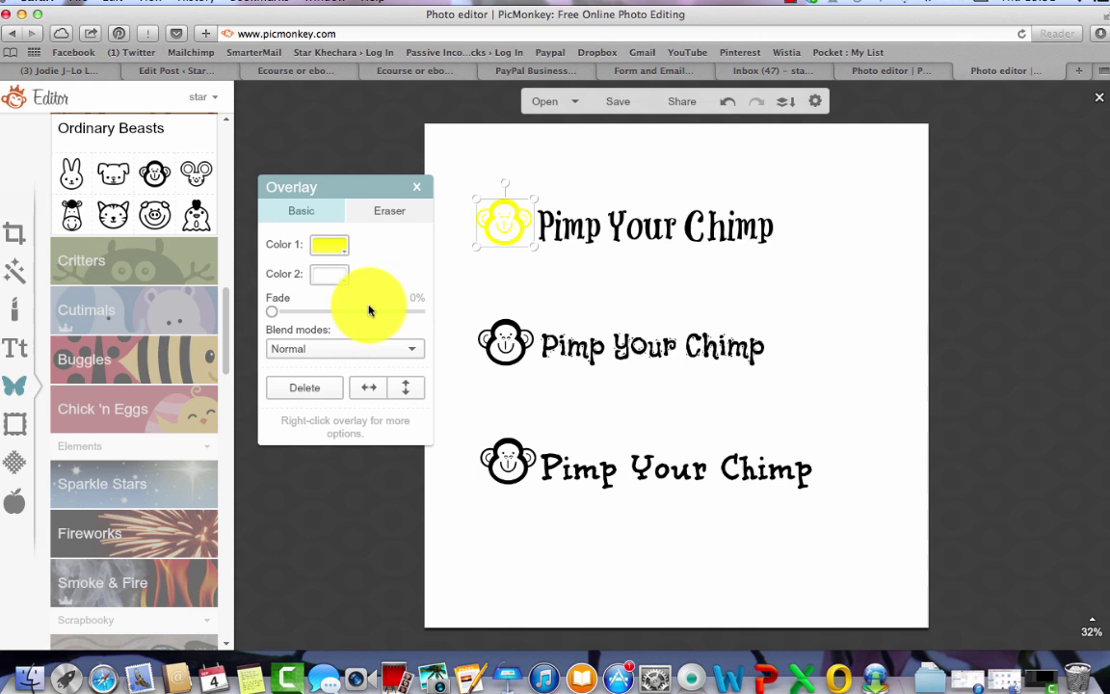
pyautogui.click(346, 282)
pyautogui.click(420, 382)
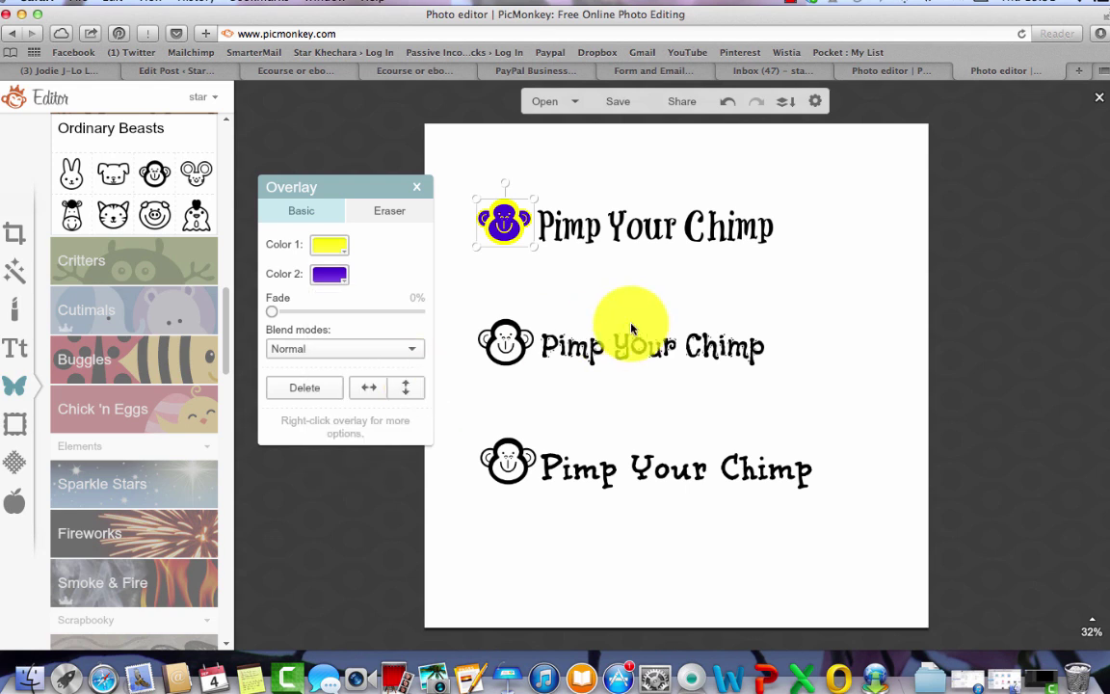
# - Set the first "Pimp Your Chimp" text to purple 4600d4 by sampling the color from the monkey's face
pyautogui.click(637, 230)
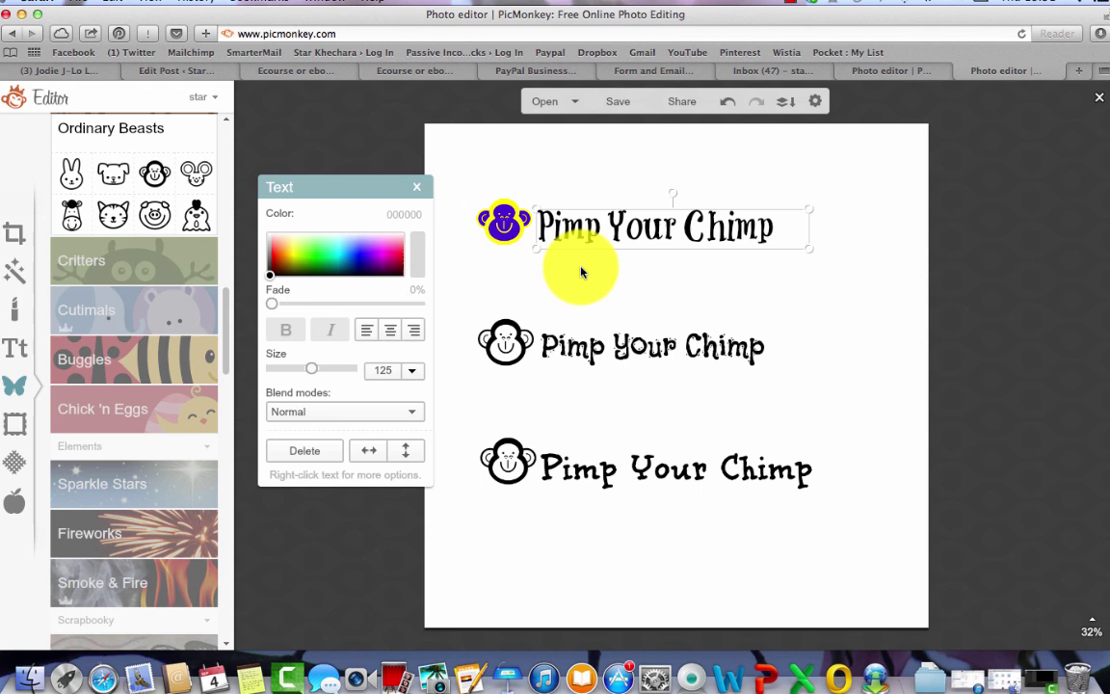
pyautogui.click(621, 234)
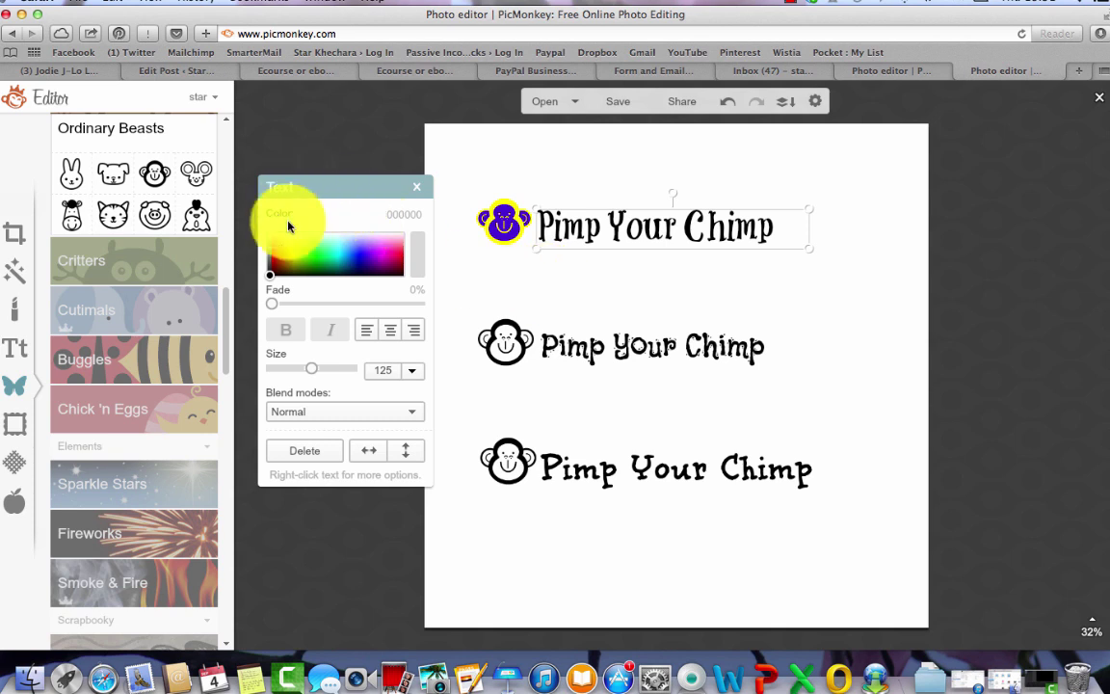
pyautogui.click(425, 251)
pyautogui.click(502, 222)
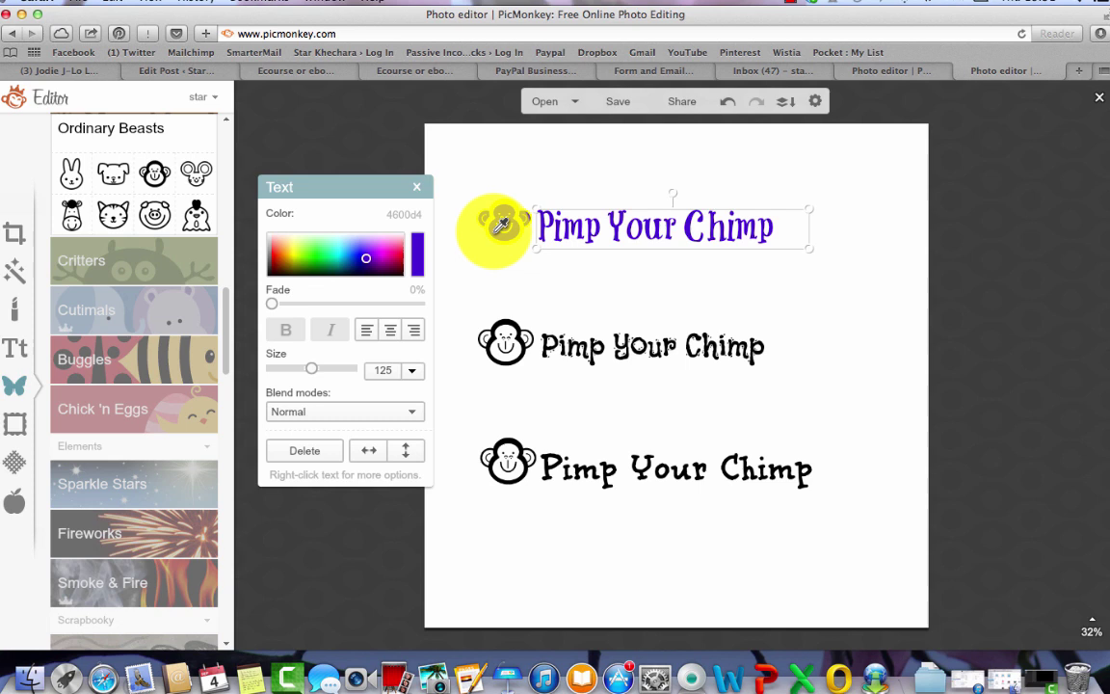
pyautogui.click(467, 280)
# - Duplicate the purple "Pimp Your Chimp" text and place the copy slightly below the original
pyautogui.click(602, 239)
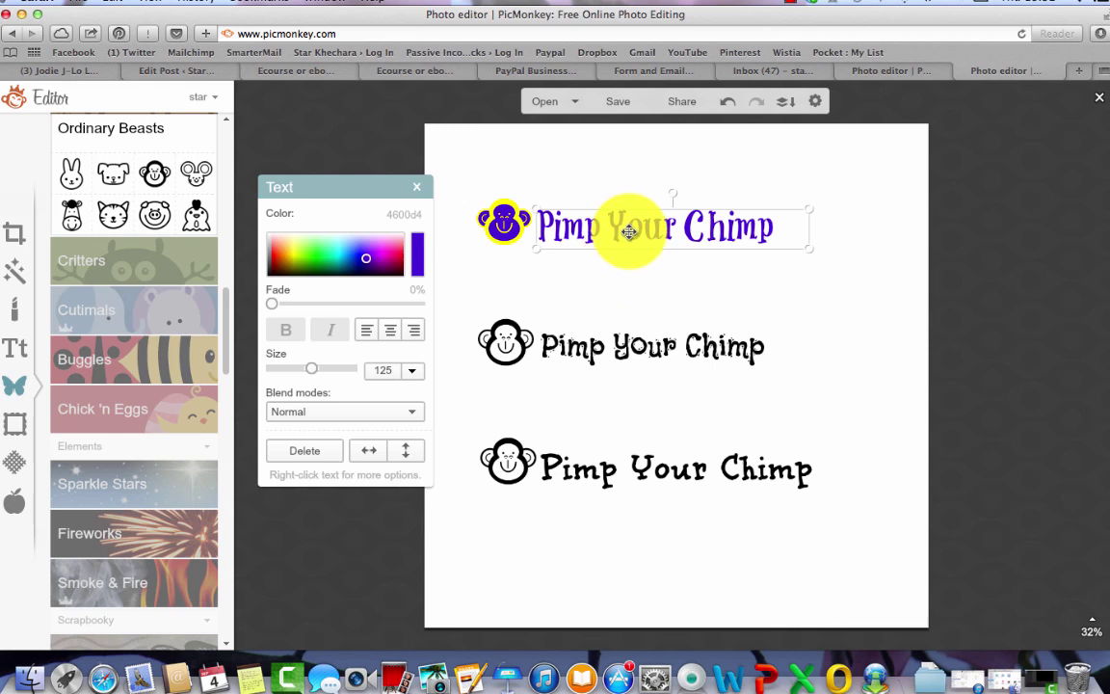
pyautogui.doubleClick(644, 229)
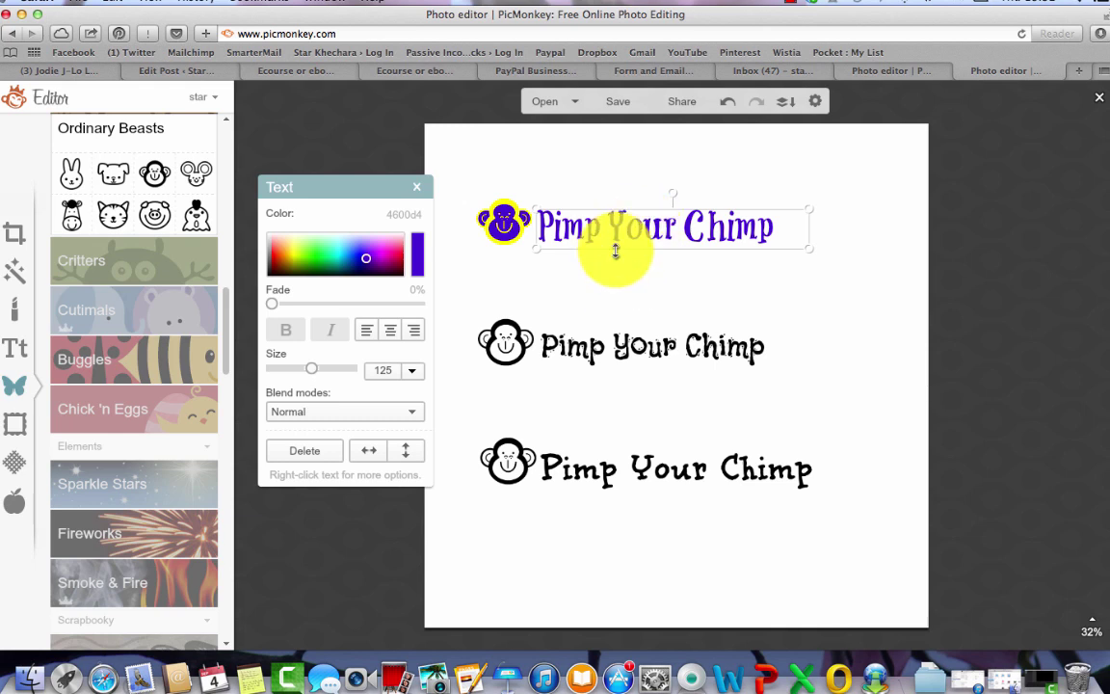
pyautogui.rightClick(636, 227)
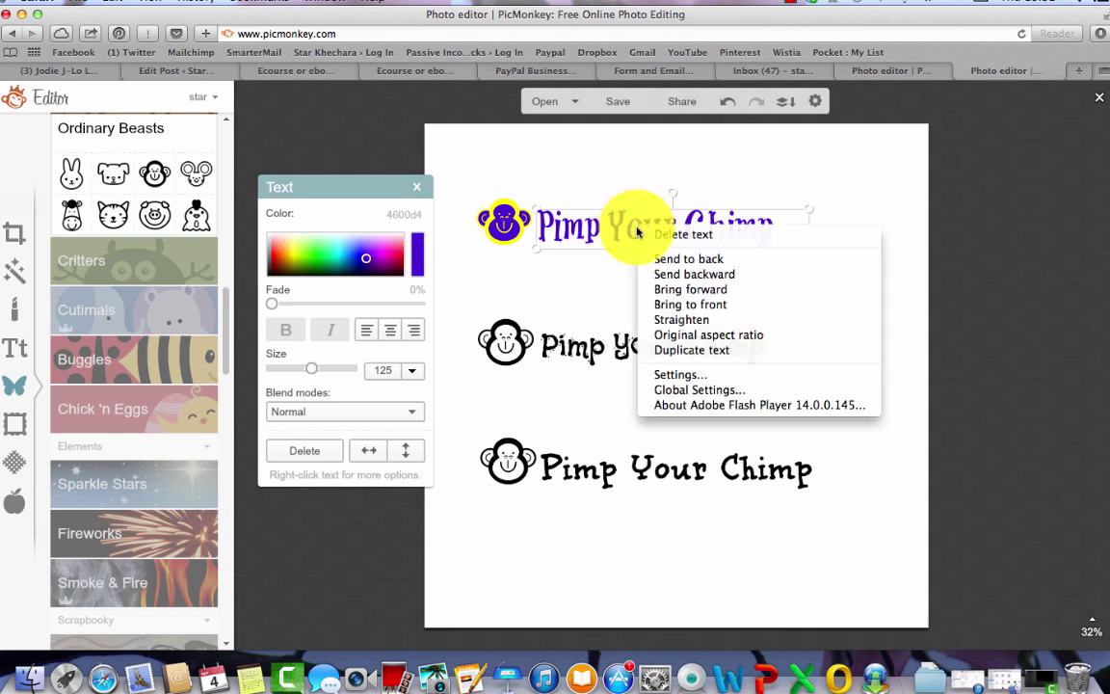
pyautogui.click(706, 352)
pyautogui.moveTo(670, 236); pyautogui.dragTo(503, 264)
# - Color the duplicated text yellow ffff00, sampled from the monkey's outline, and lay it over the purple text with a slight offset
pyautogui.doubleClick(782, 256)
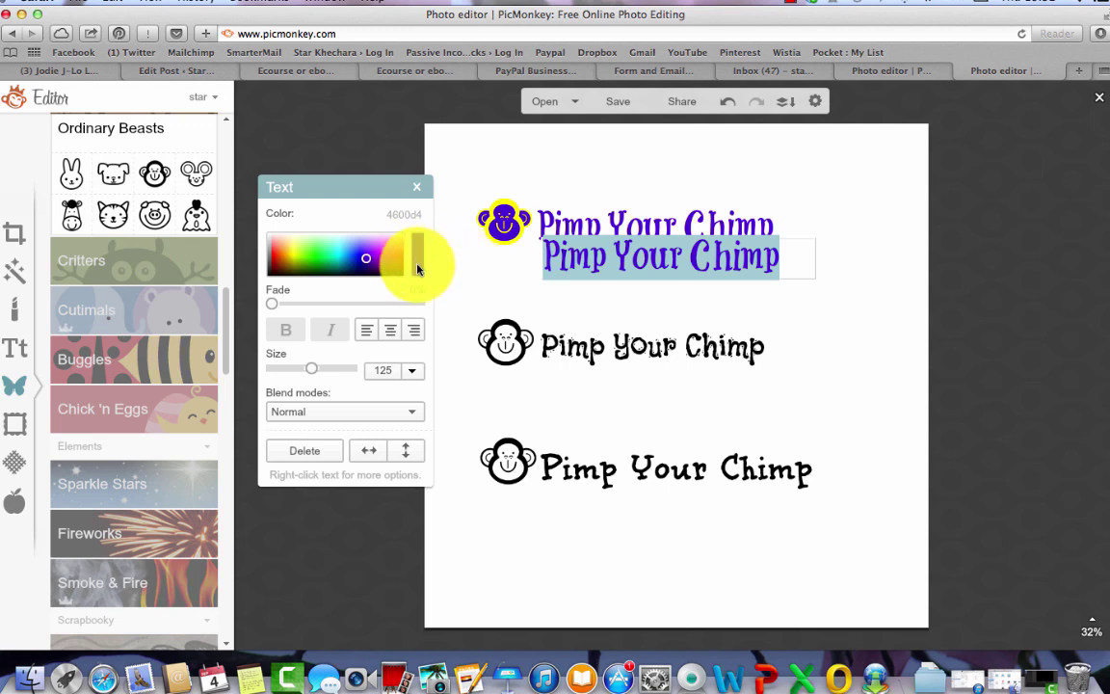
pyautogui.click(496, 195)
pyautogui.moveTo(649, 274); pyautogui.dragTo(655, 231)
pyautogui.click(785, 307)
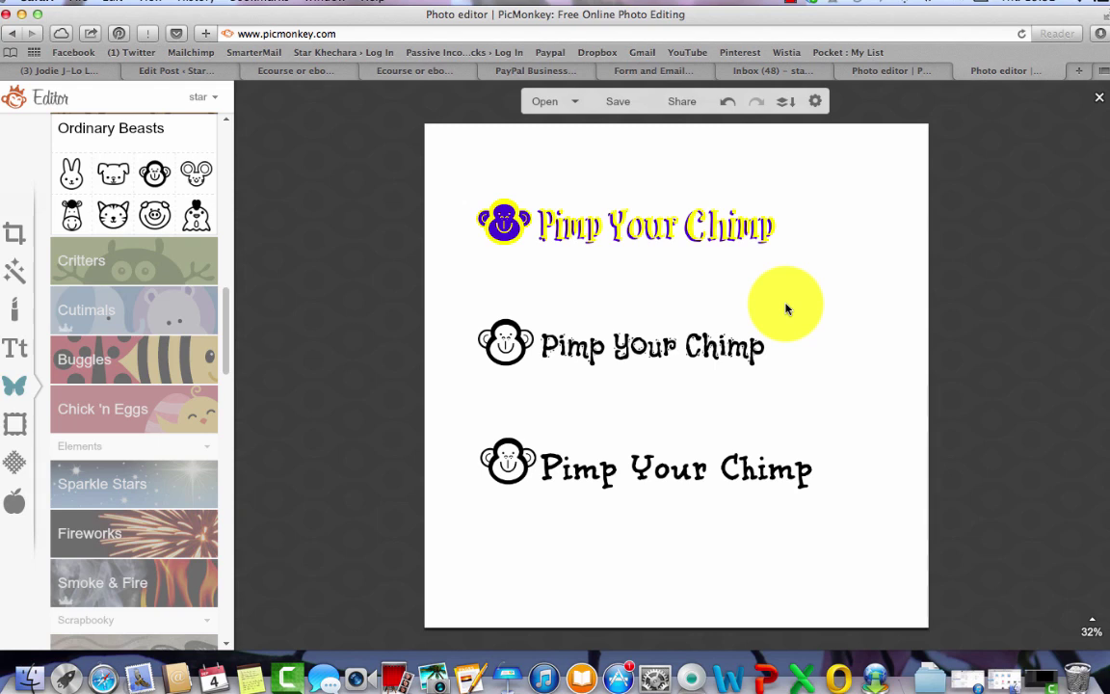
# - Fine-tune the yellow text's offset over the purple text so the purple shows as a drop shadow
pyautogui.click(689, 228)
pyautogui.moveTo(694, 230)
pyautogui.mouseDown()
pyautogui.moveTo(693, 277)
pyautogui.moveTo(693, 221)
pyautogui.moveTo(693, 231)
pyautogui.mouseUp()
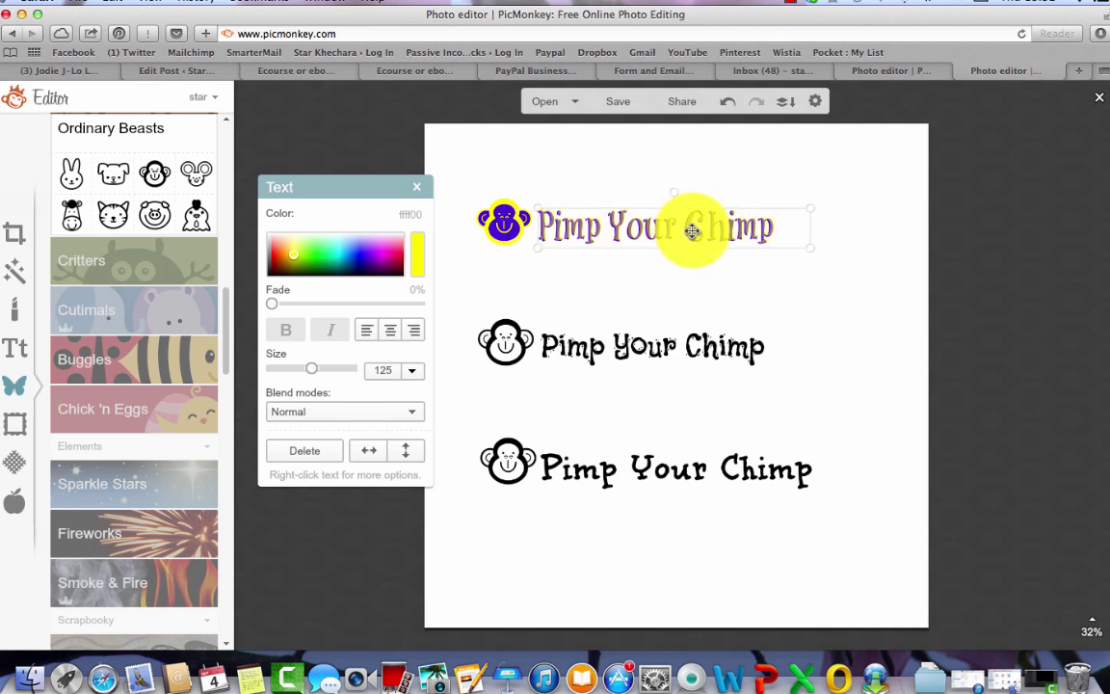
pyautogui.click(713, 287)
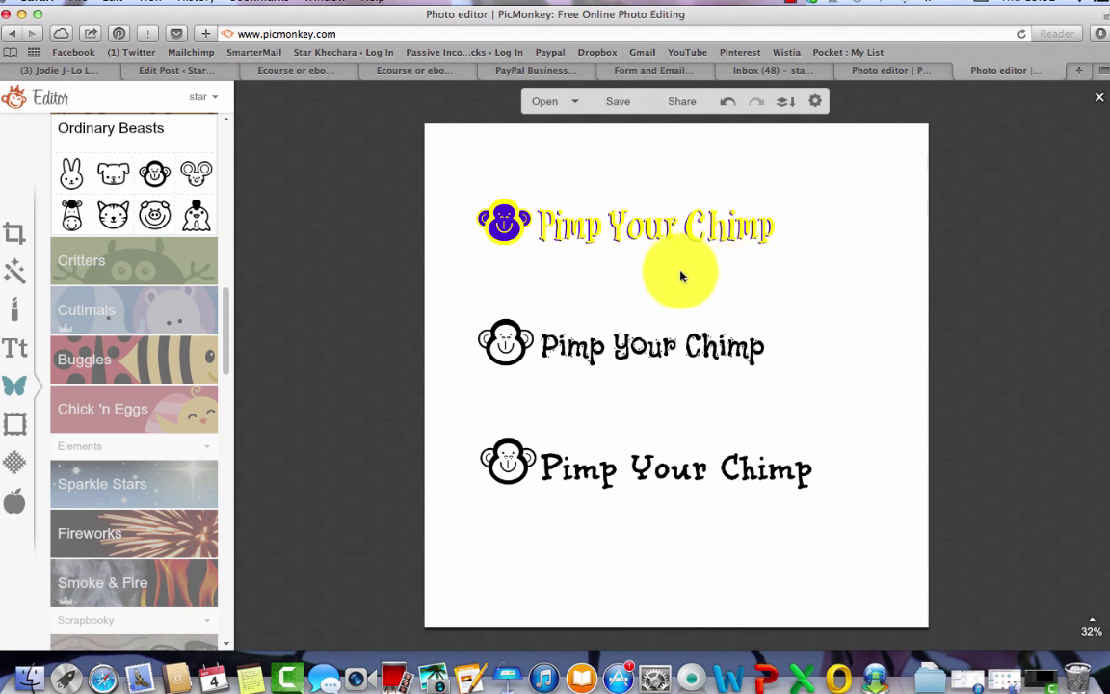
pyautogui.click(657, 235)
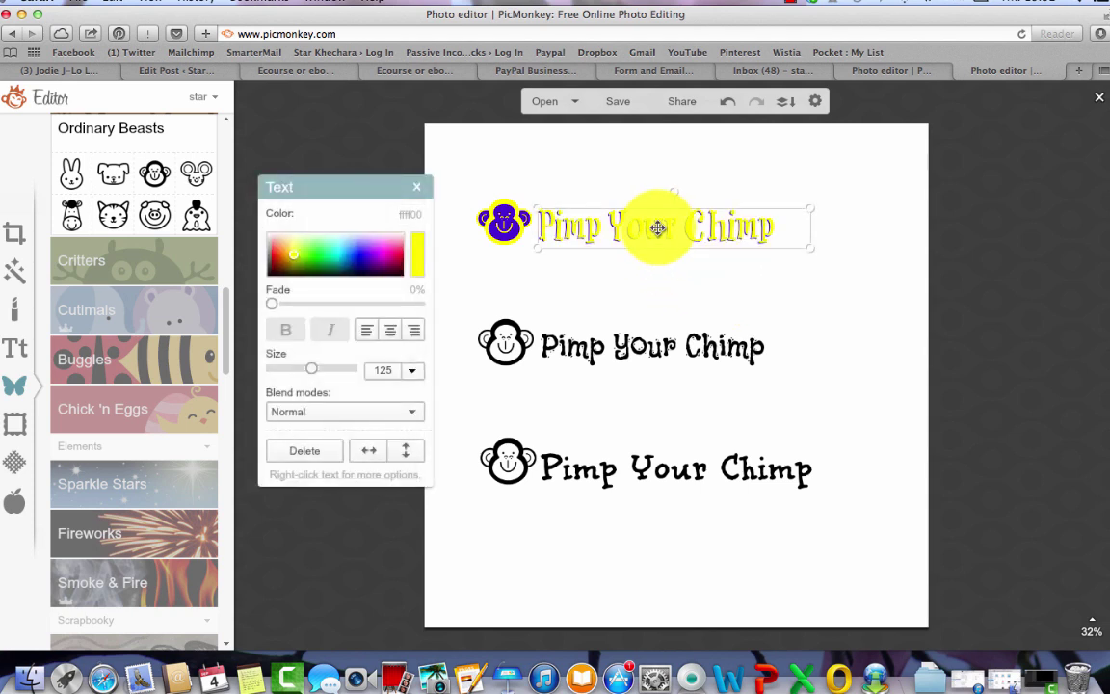
pyautogui.doubleClick(658, 226)
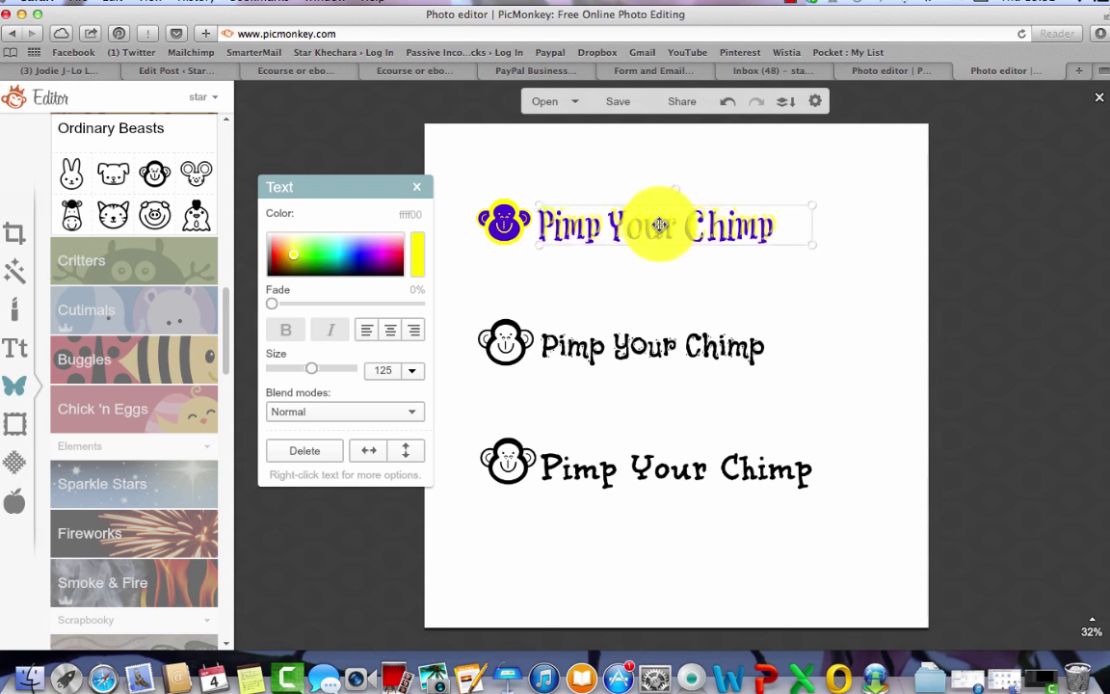
pyautogui.click(658, 227)
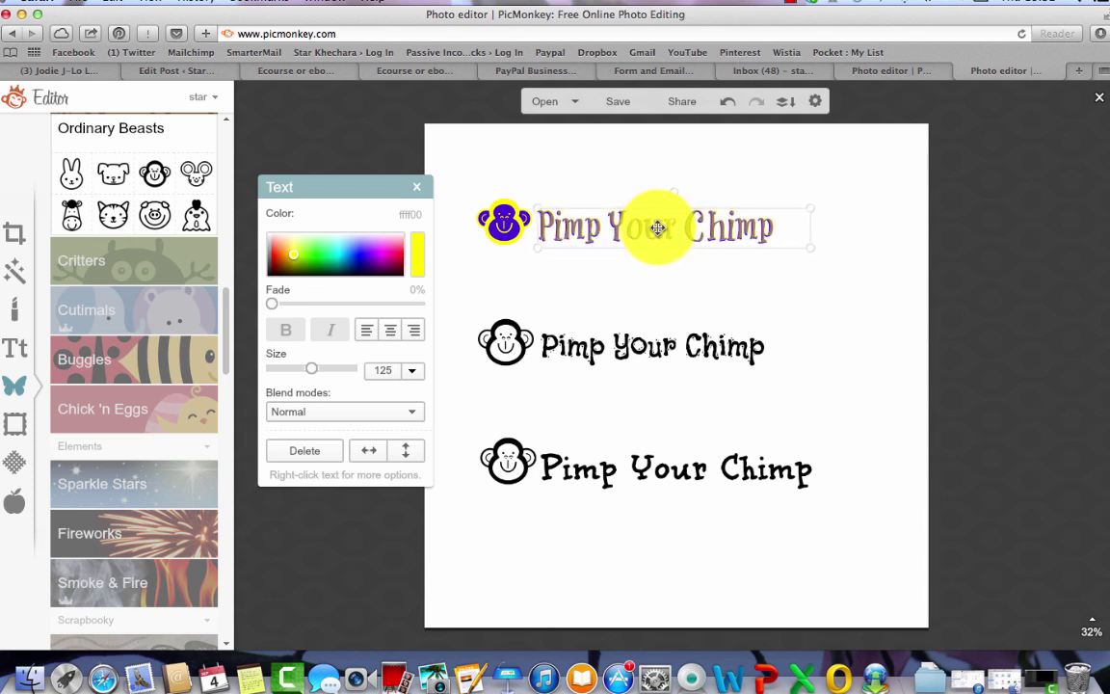
pyautogui.doubleClick(651, 231)
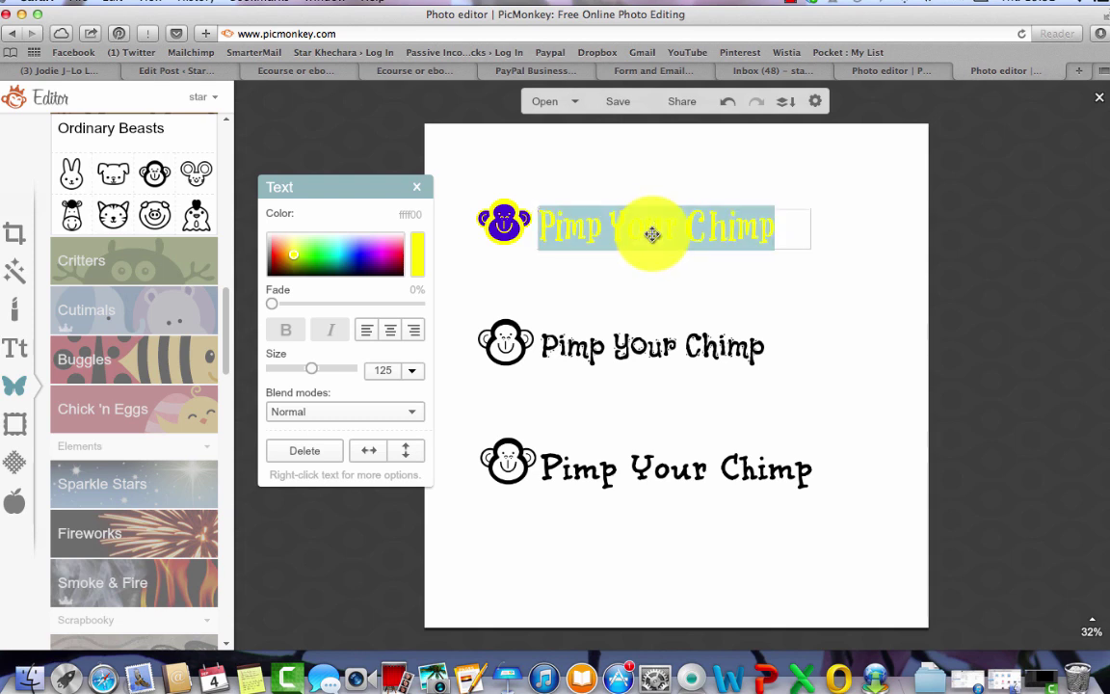
pyautogui.click(650, 231)
pyautogui.doubleClick(673, 235)
pyautogui.click(673, 230)
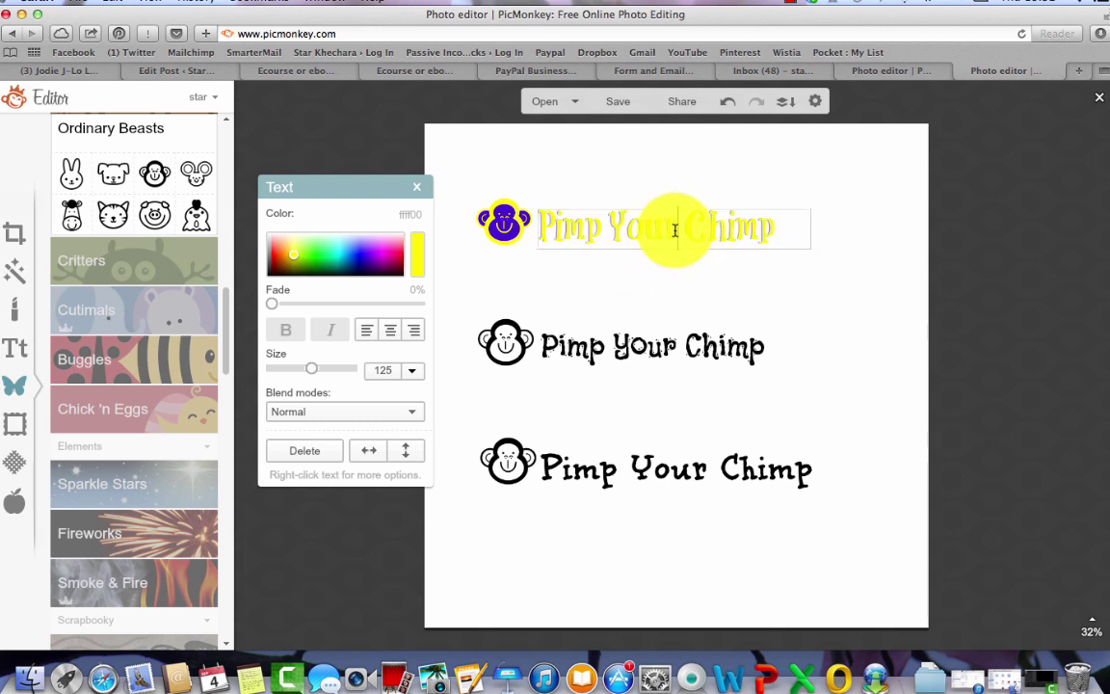
pyautogui.doubleClick(726, 227)
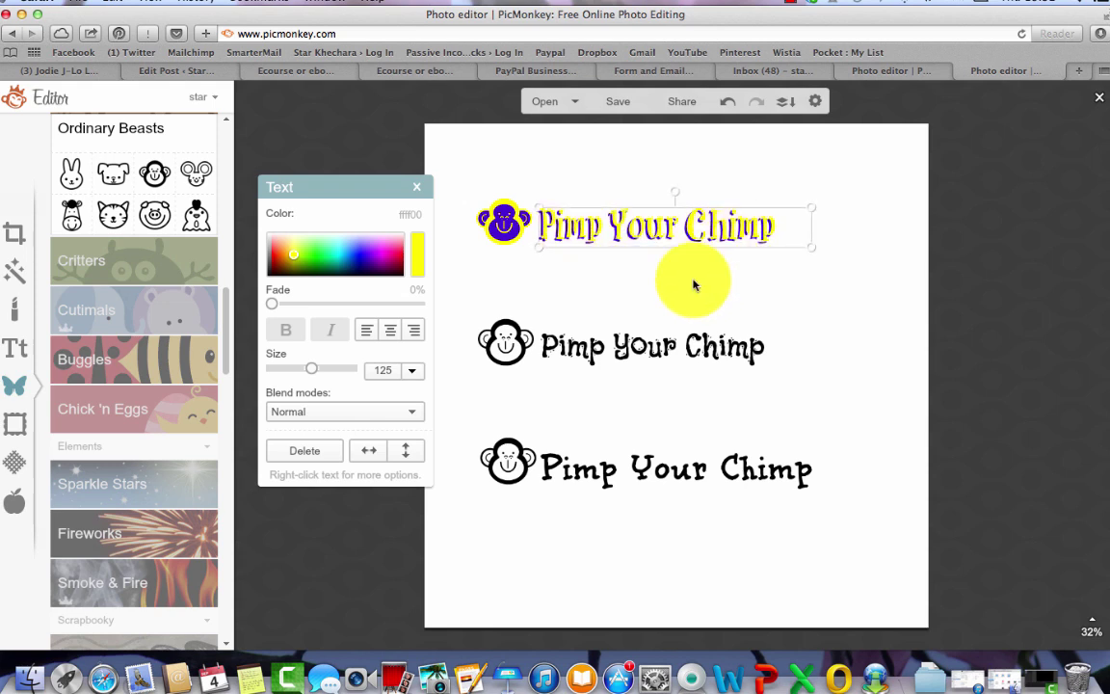
pyautogui.click(690, 286)
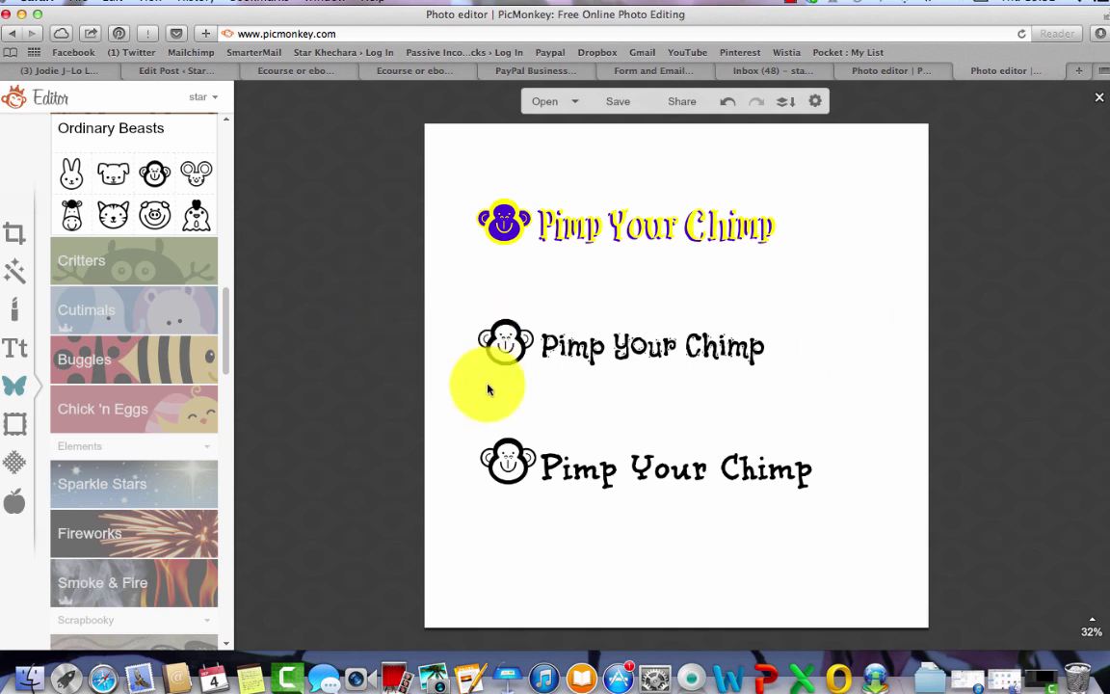
# - Crop the canvas to about 1336 x 399 around the purple and yellow monkey logo, without fixed proportions
pyautogui.click(14, 236)
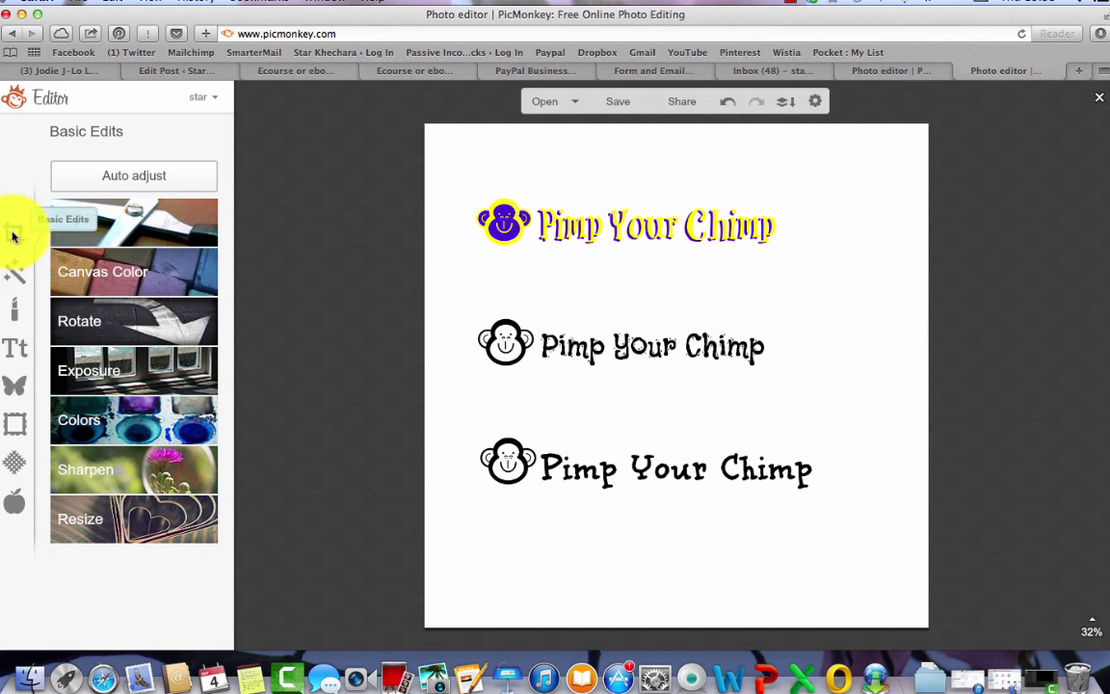
pyautogui.click(89, 225)
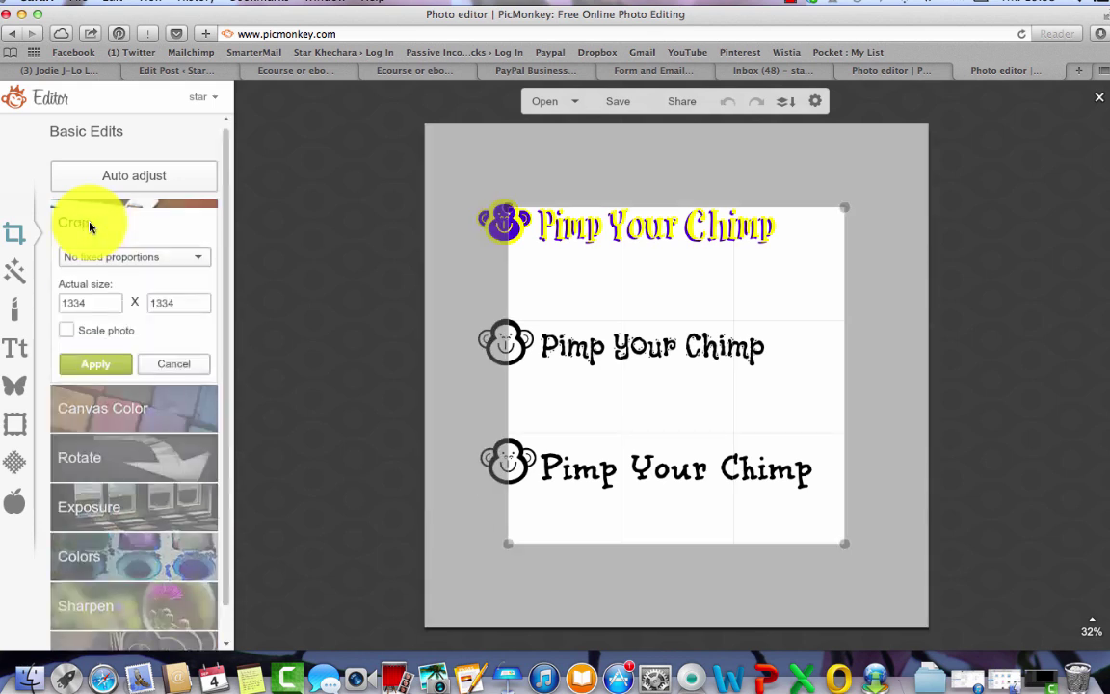
pyautogui.moveTo(632, 335); pyautogui.dragTo(585, 307)
pyautogui.moveTo(629, 513); pyautogui.dragTo(602, 275)
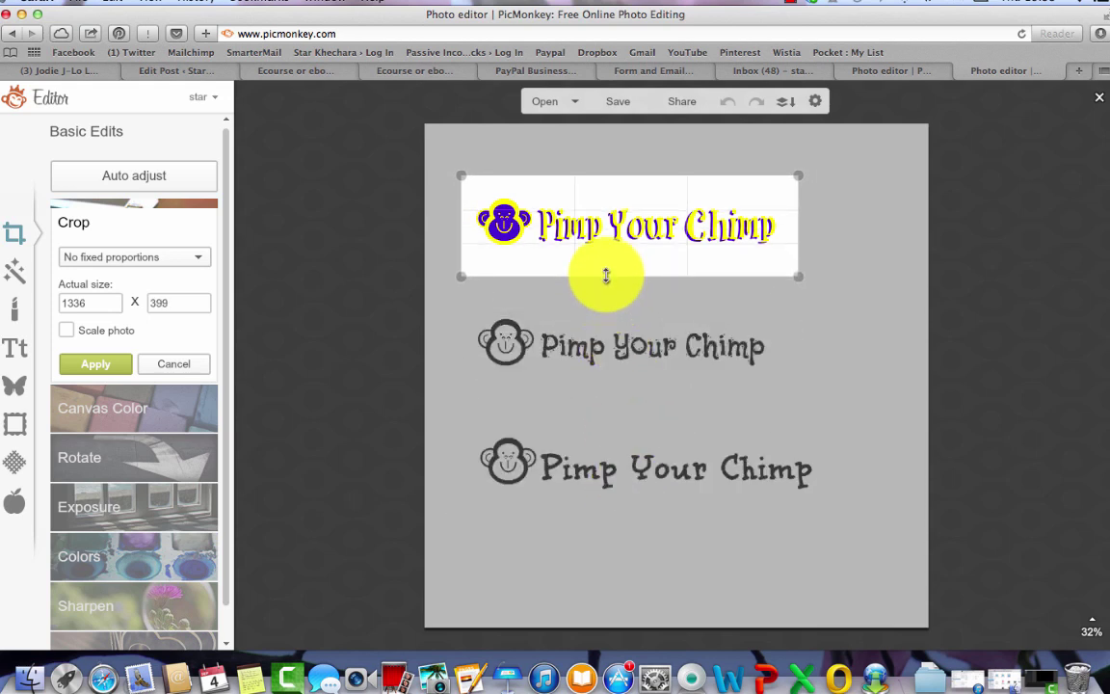
pyautogui.click(95, 364)
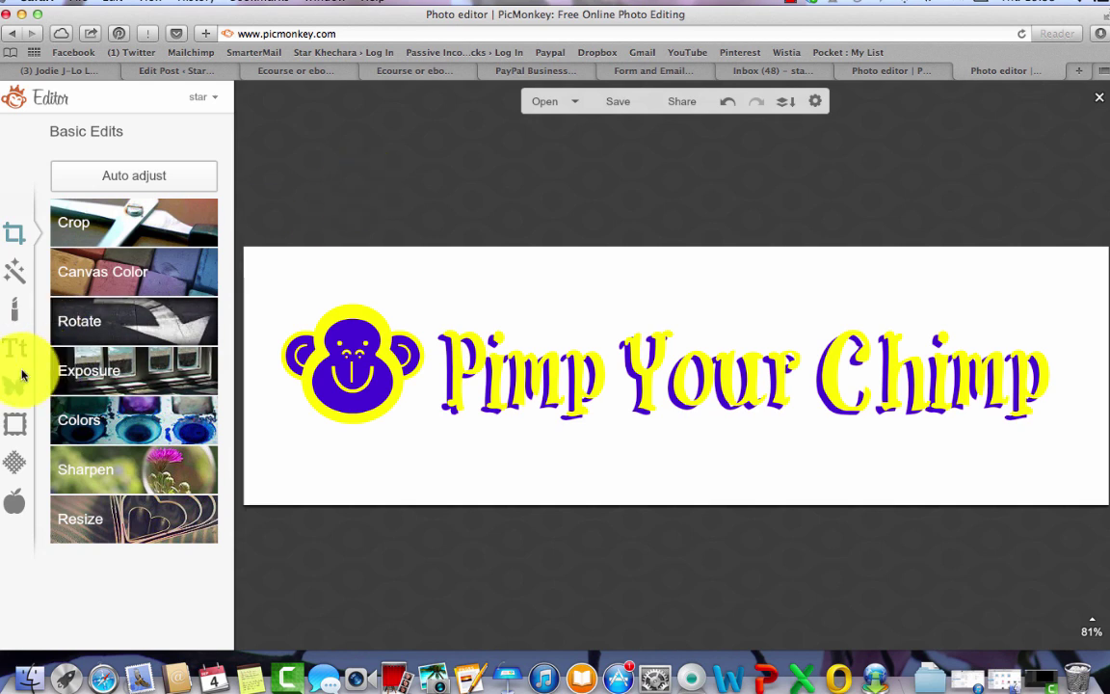
# - Change the canvas color to a transparent canvas and apply it
pyautogui.click(16, 277)
pyautogui.click(15, 243)
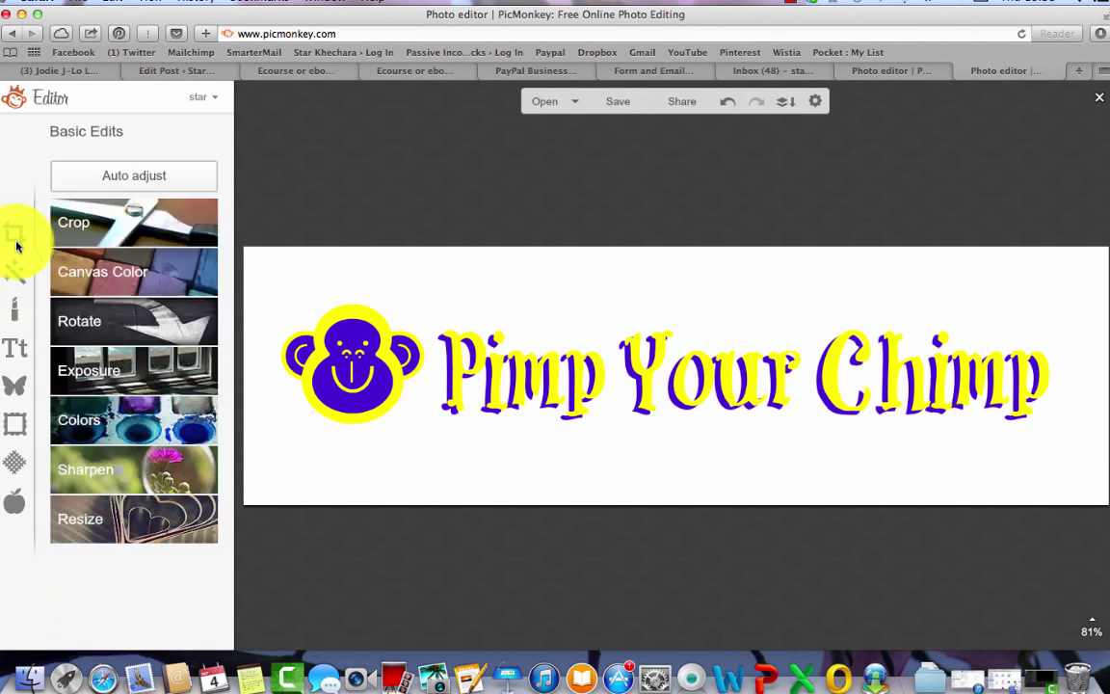
pyautogui.click(115, 275)
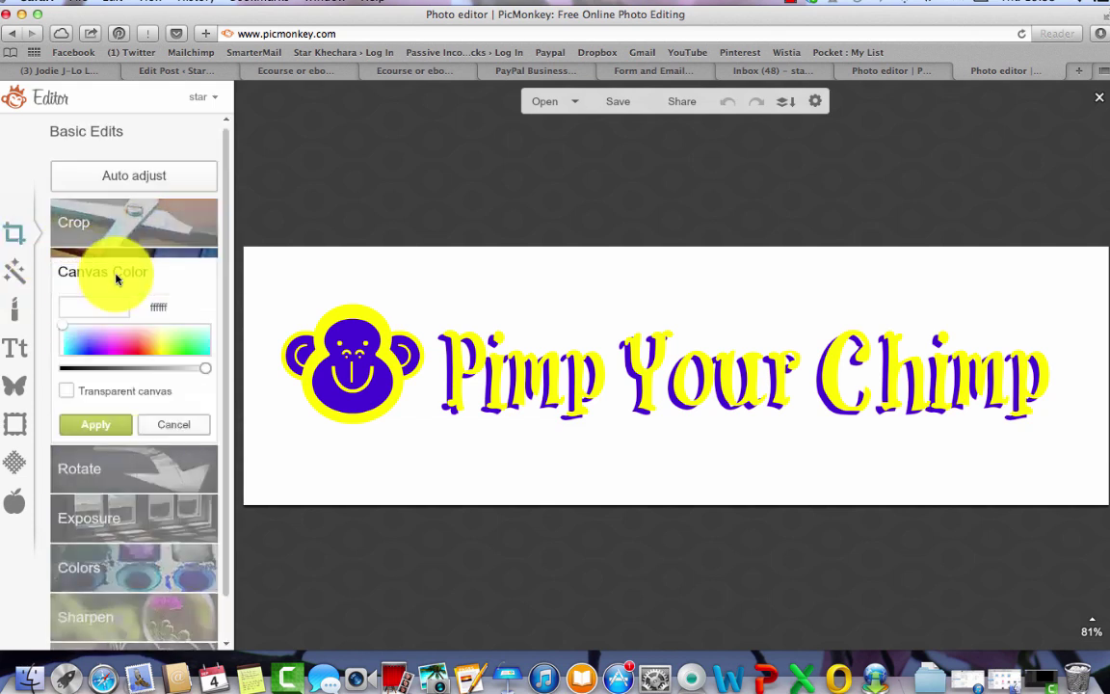
pyautogui.click(67, 392)
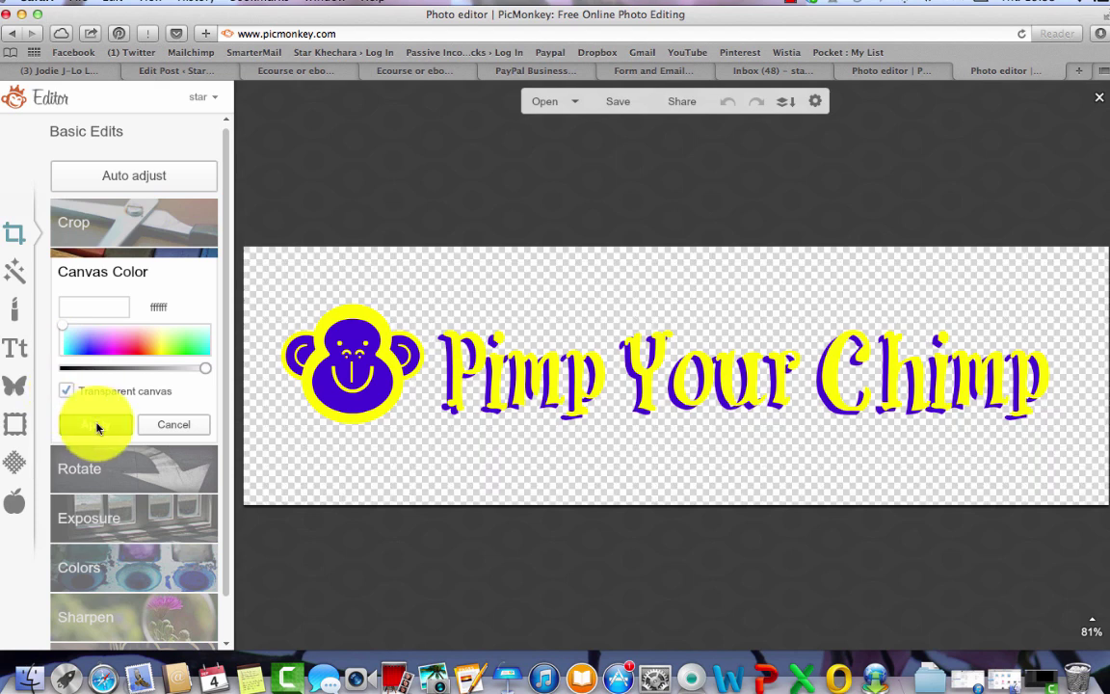
pyautogui.click(98, 426)
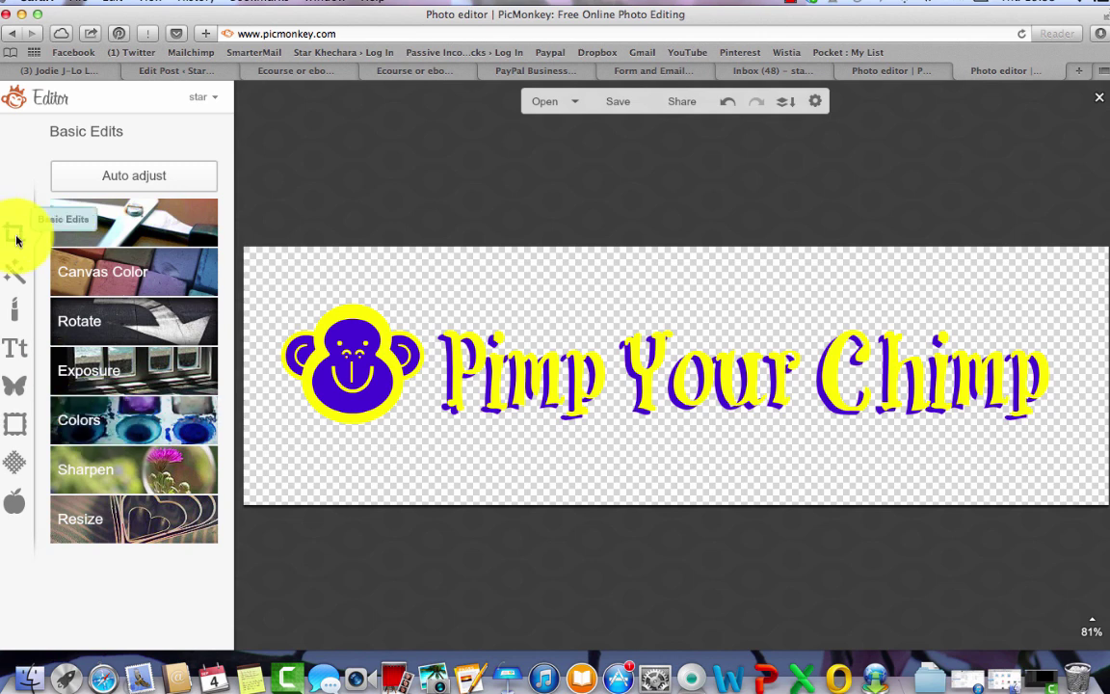
# - Set the logo's canvas color to transparent once more and apply it
pyautogui.click(114, 273)
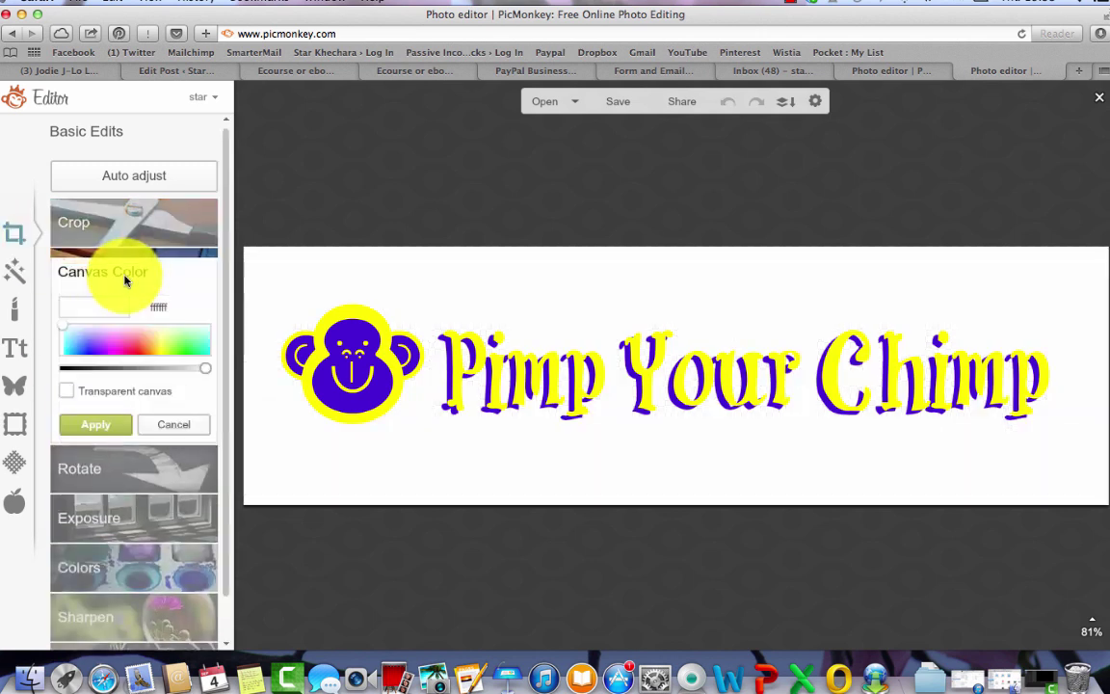
pyautogui.click(66, 390)
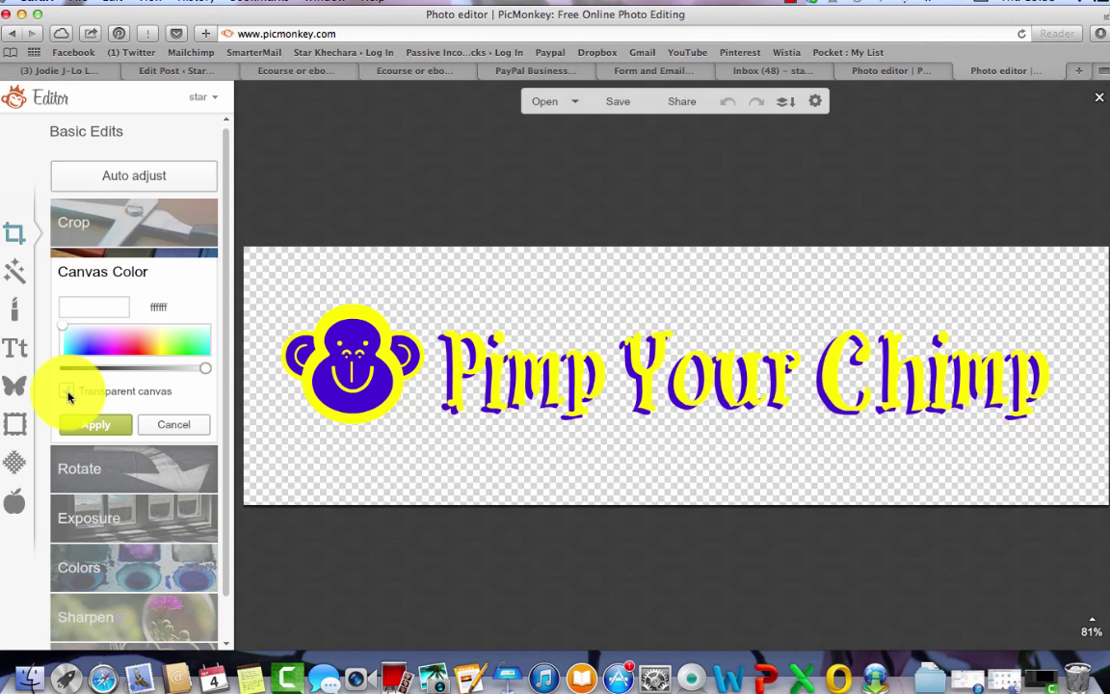
pyautogui.click(104, 430)
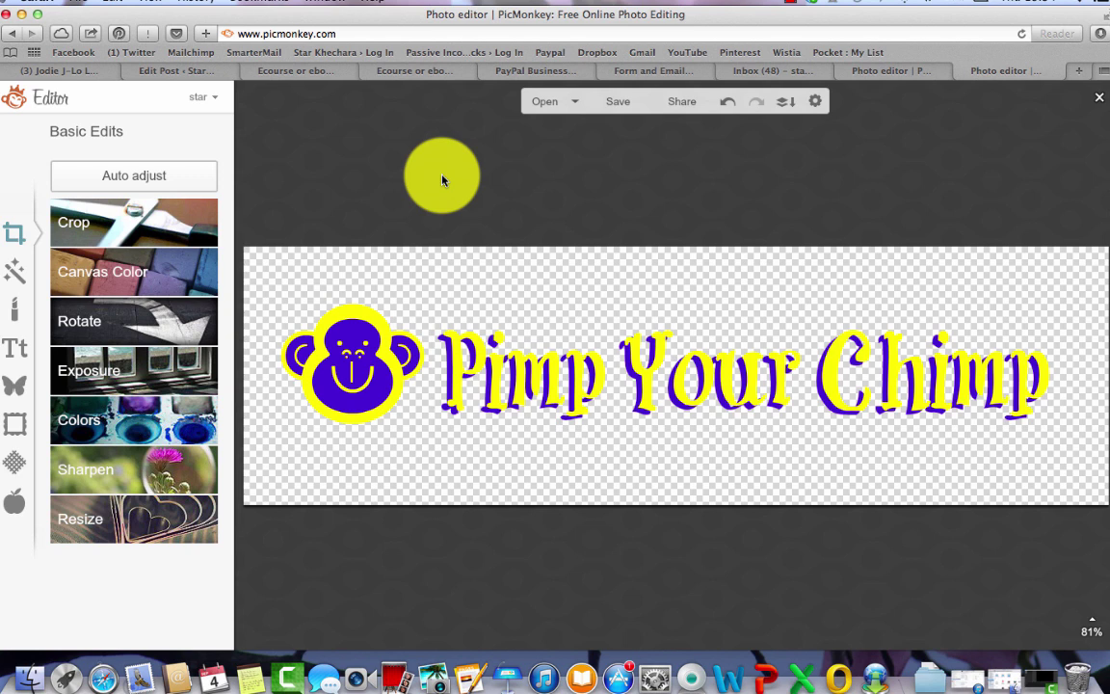
# - Start saving the 1336 x 399 logo to the computer in .png format
pyautogui.click(618, 104)
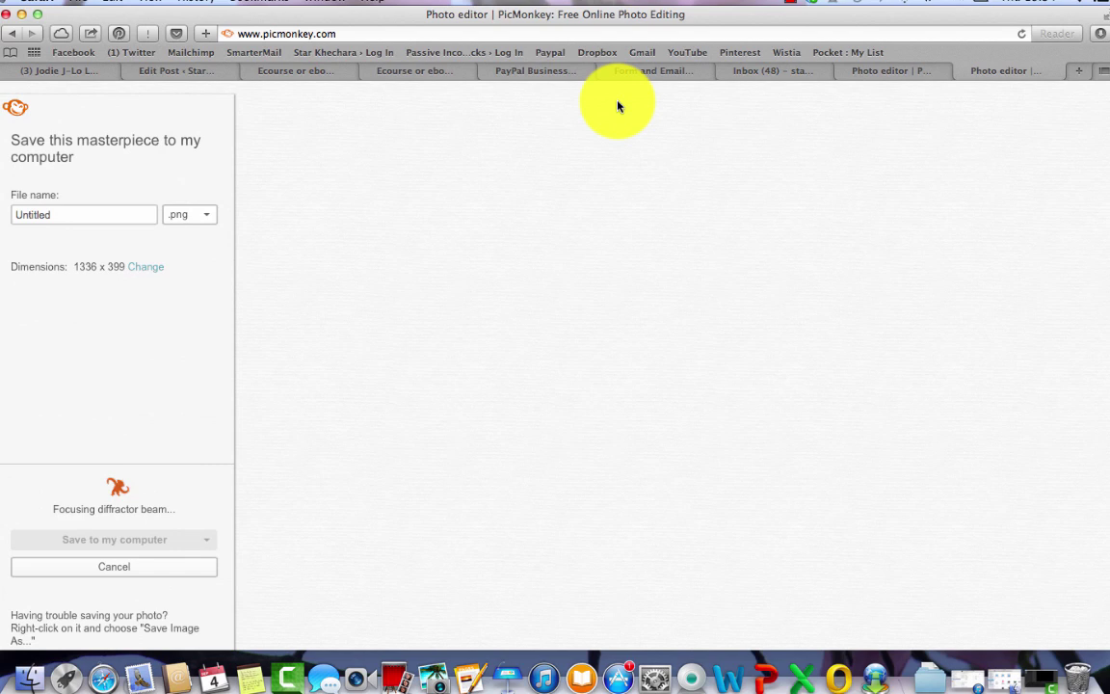
pyautogui.click(206, 221)
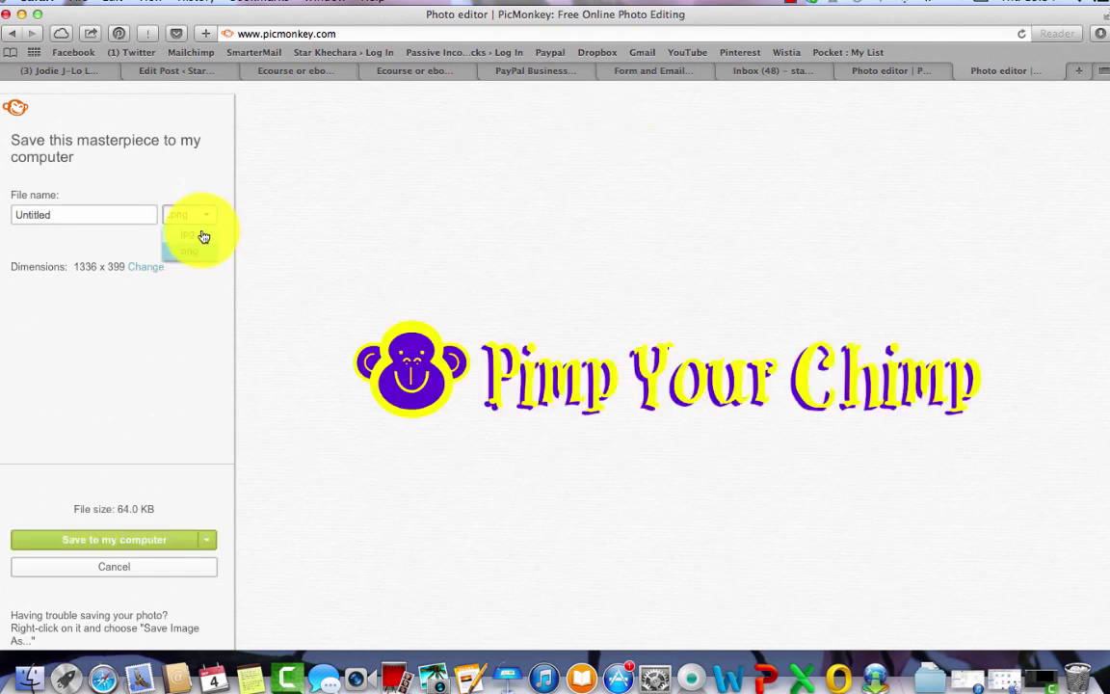
pyautogui.click(190, 255)
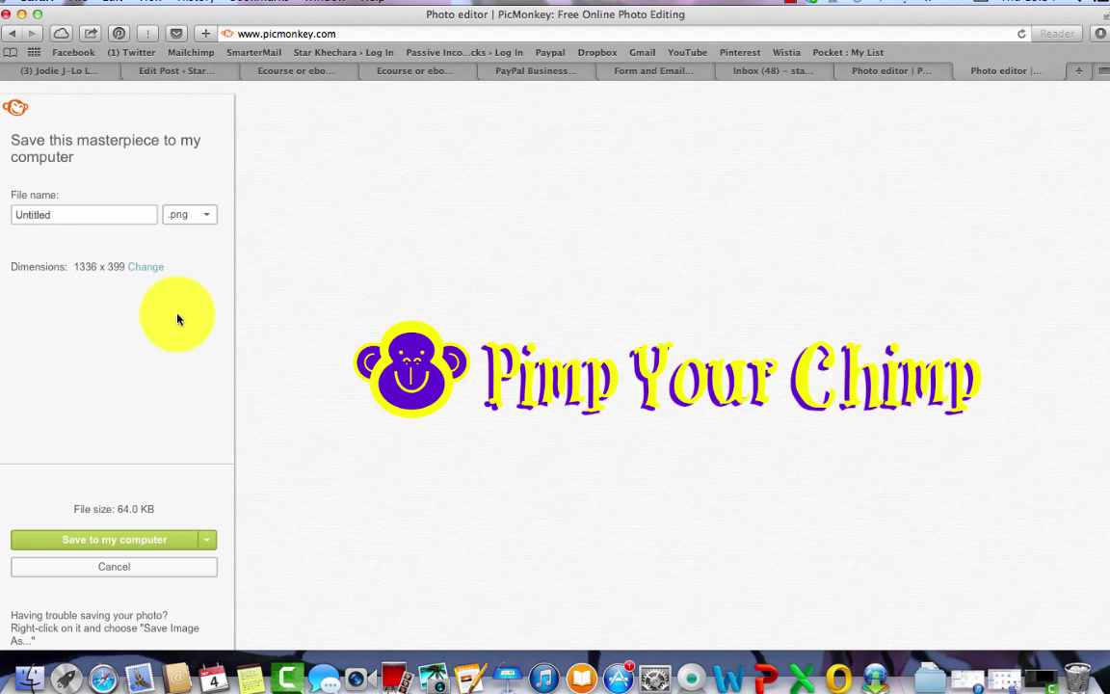
pyautogui.click(111, 545)
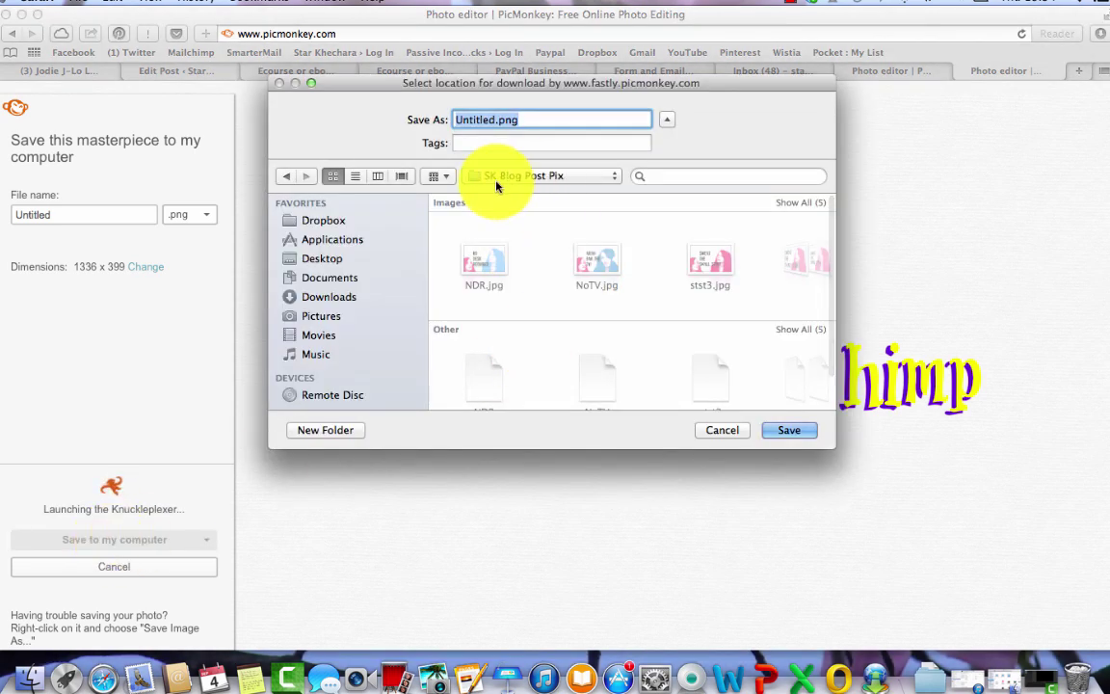
# - Save the logo as PYClogotest in the Test pix folder under Pictures, accepting the added .png extension
pyautogui.click(333, 316)
pyautogui.click(713, 259)
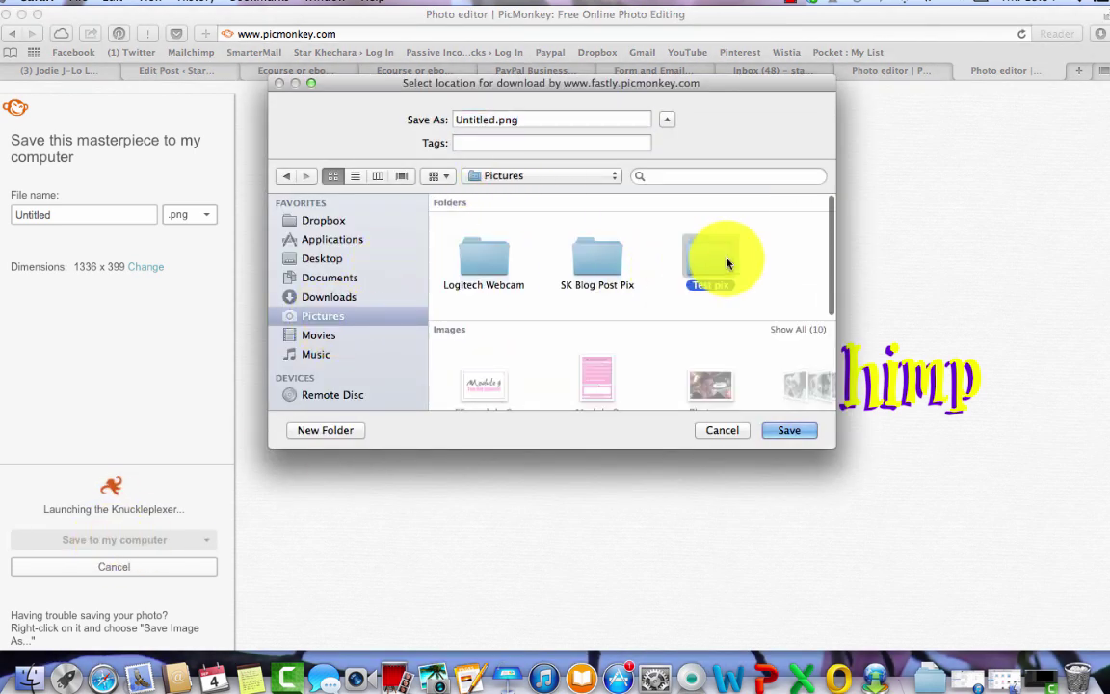
pyautogui.doubleClick(727, 262)
pyautogui.moveTo(539, 120); pyautogui.dragTo(424, 119)
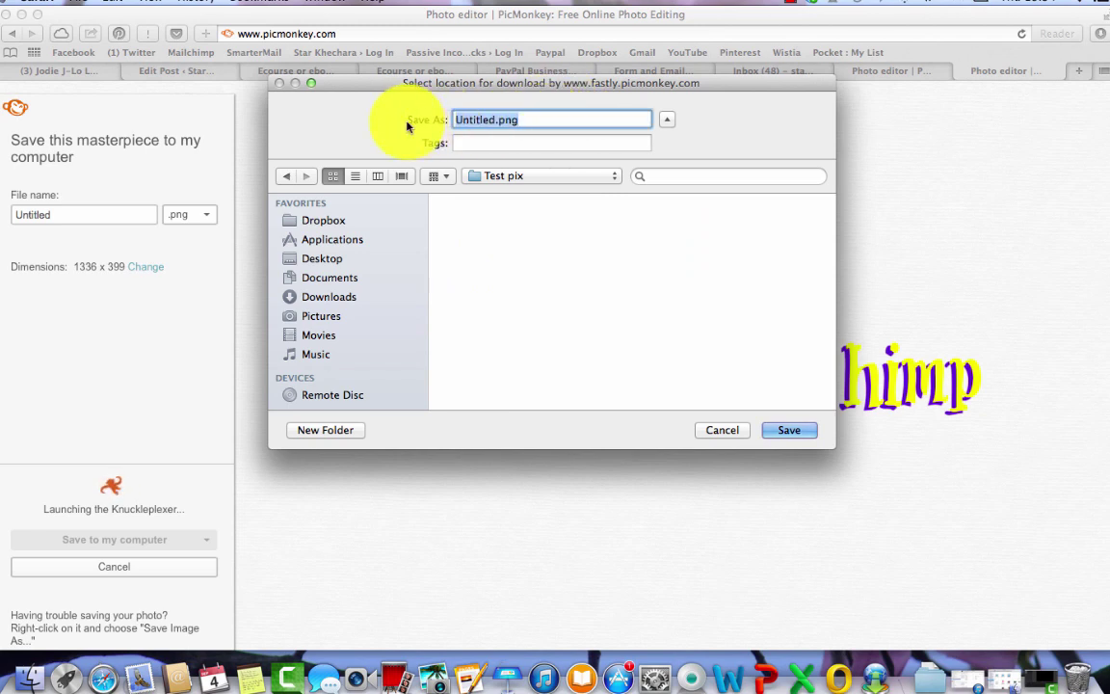
pyautogui.write('PYClogo')
pyautogui.write('test')
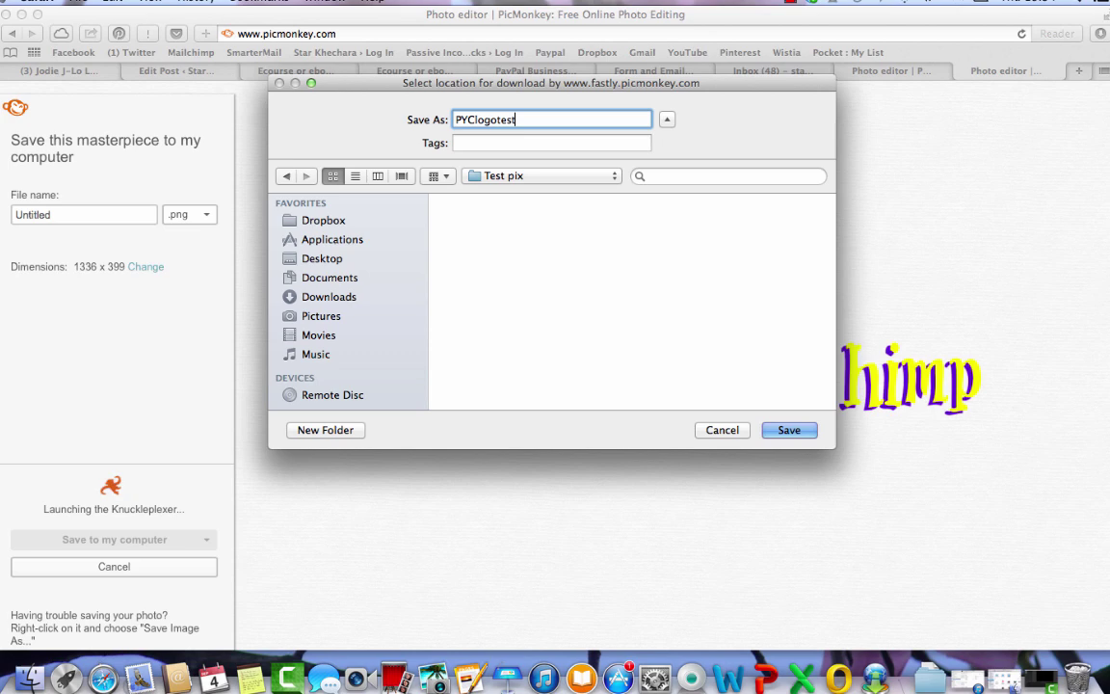
pyautogui.click(790, 430)
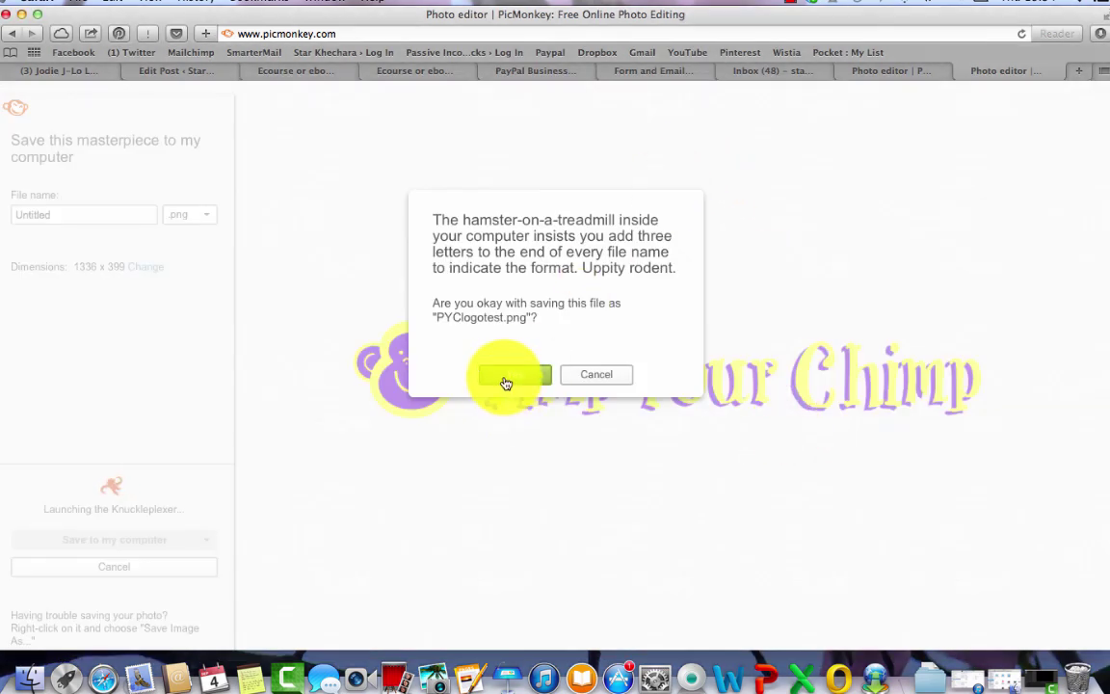
pyautogui.click(514, 375)
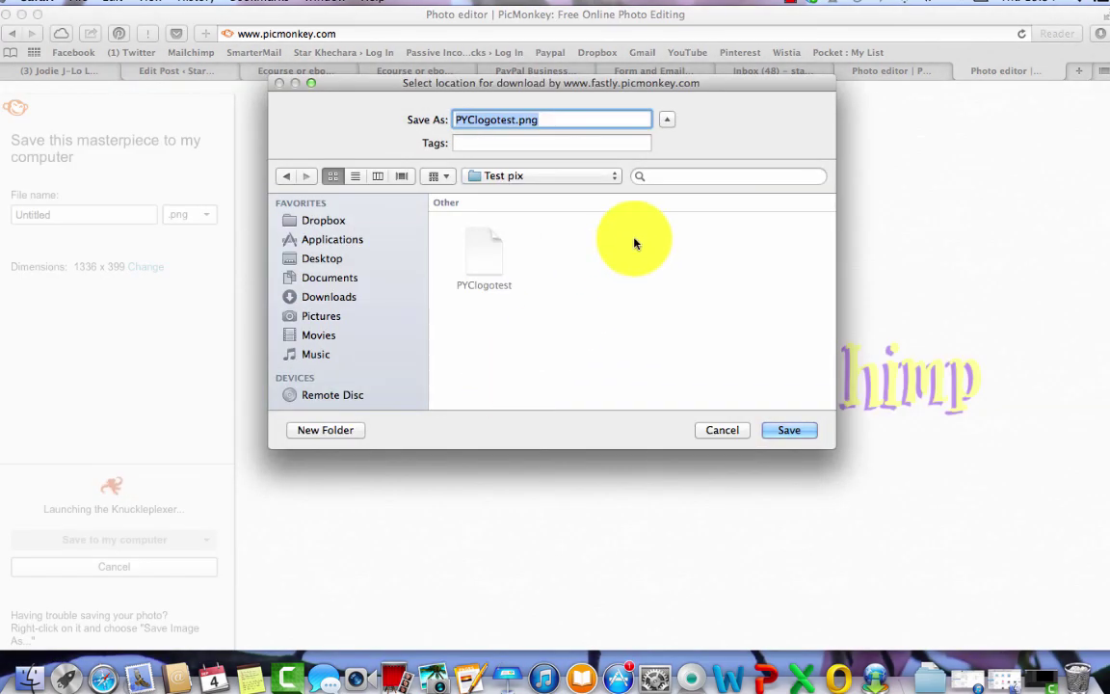
pyautogui.click(788, 430)
pyautogui.press('Return')
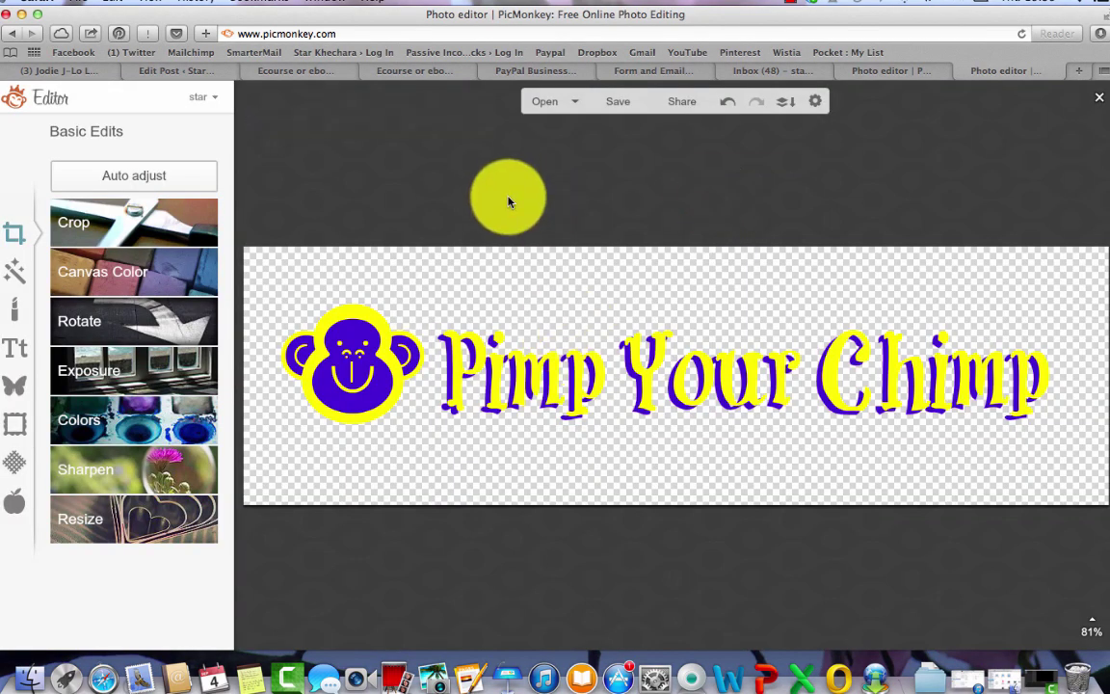
# - Begin a second save of the logo with its width reduced to 500 px, keeping the proportions
pyautogui.click(617, 111)
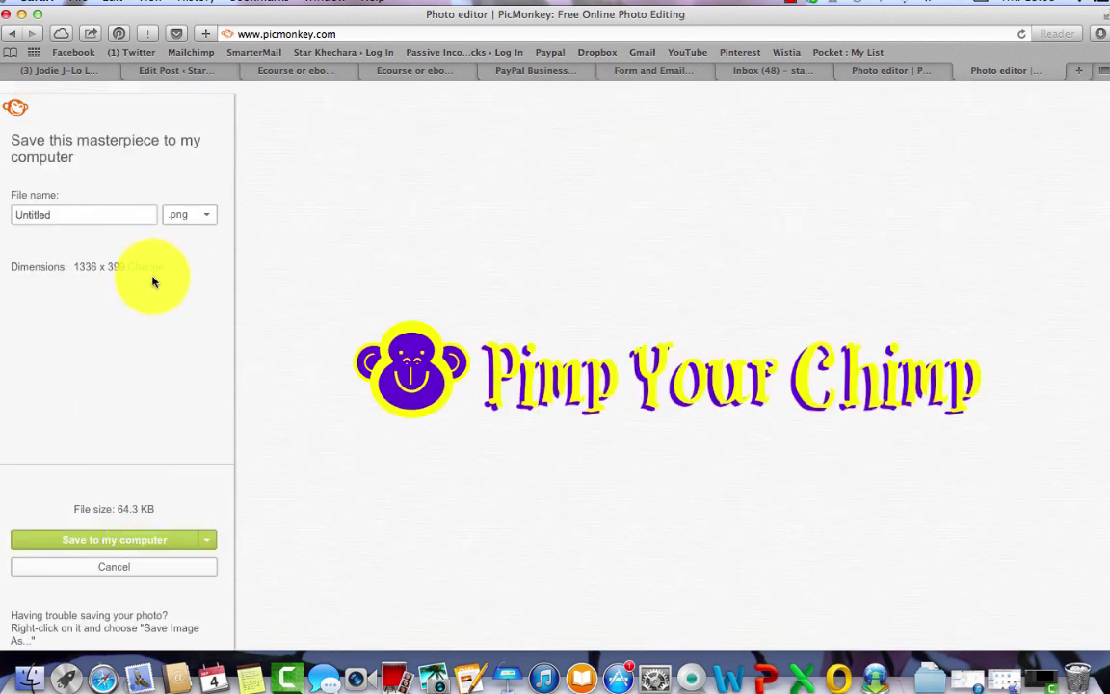
pyautogui.moveTo(55, 282); pyautogui.dragTo(7, 286)
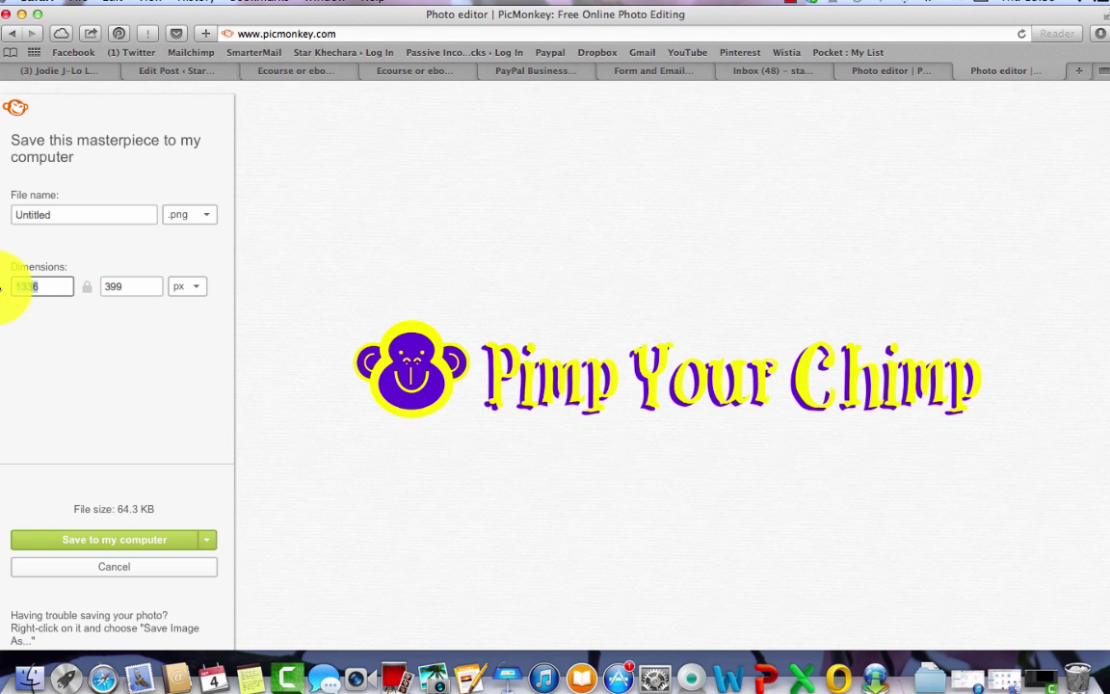
pyautogui.write('500')
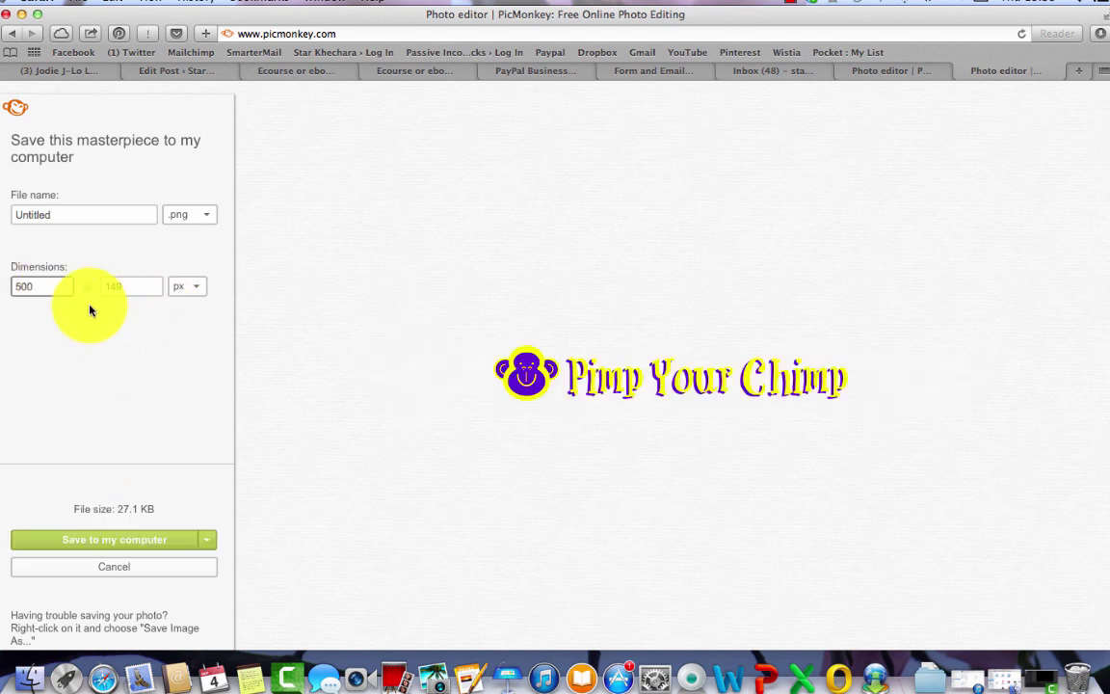
pyautogui.click(51, 287)
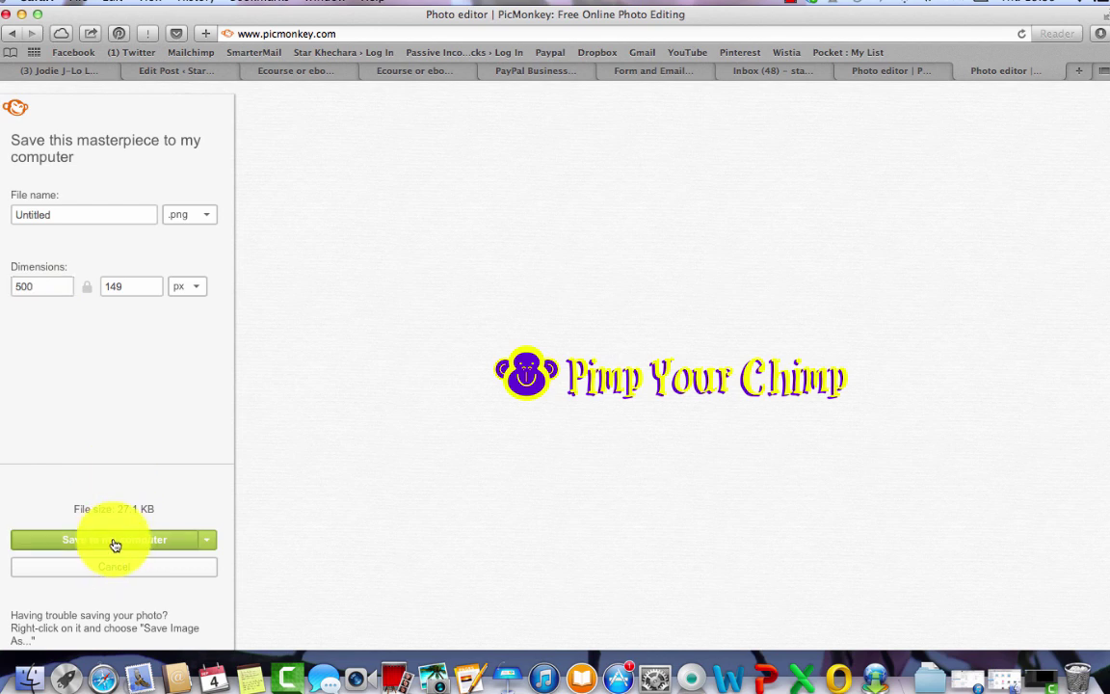
# - Save the reduced logo as PYVsmall in the Test pix folder, accepting the added .png extension
pyautogui.click(114, 542)
pyautogui.write('PYVsmall')
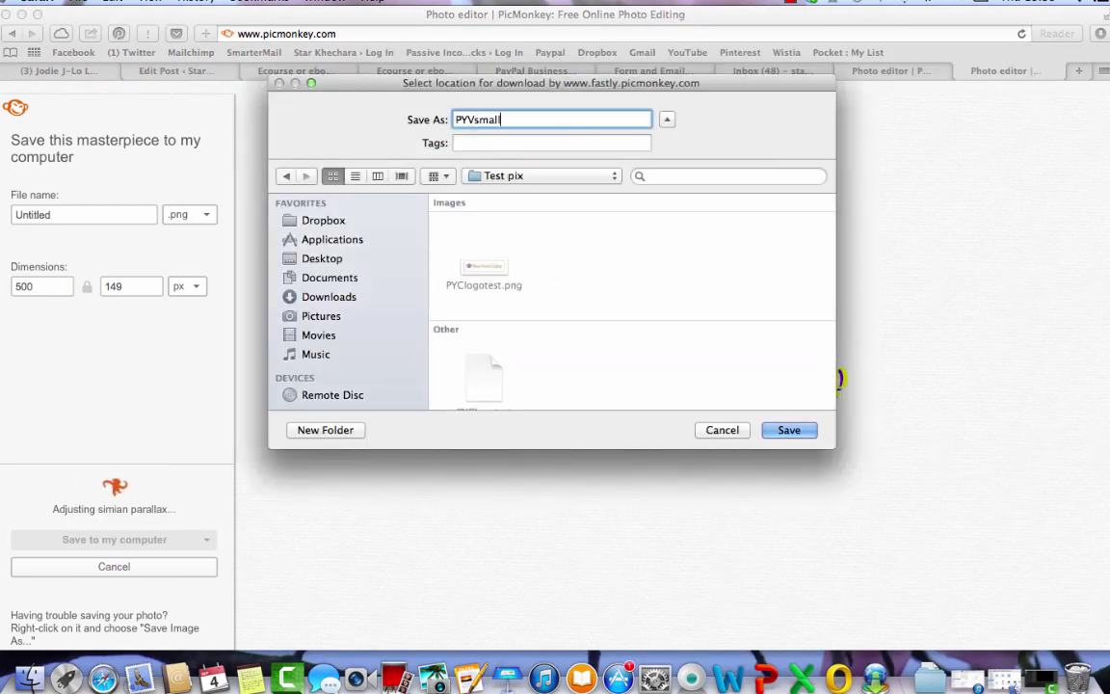
pyautogui.click(789, 429)
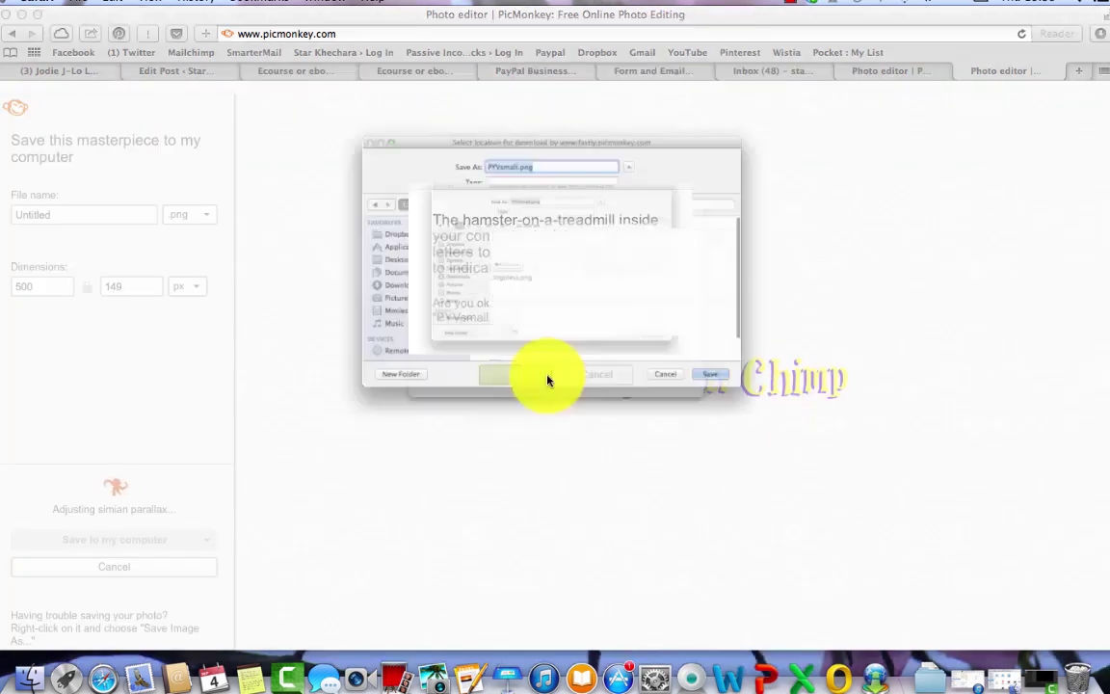
pyautogui.click(792, 432)
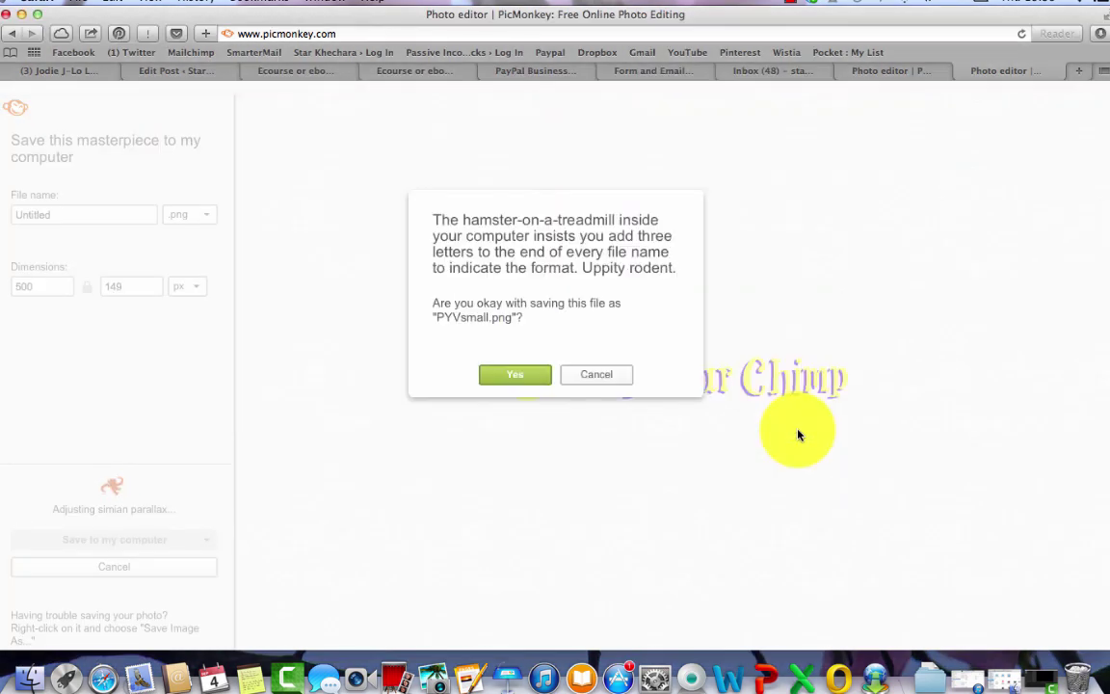
pyautogui.press('Return')
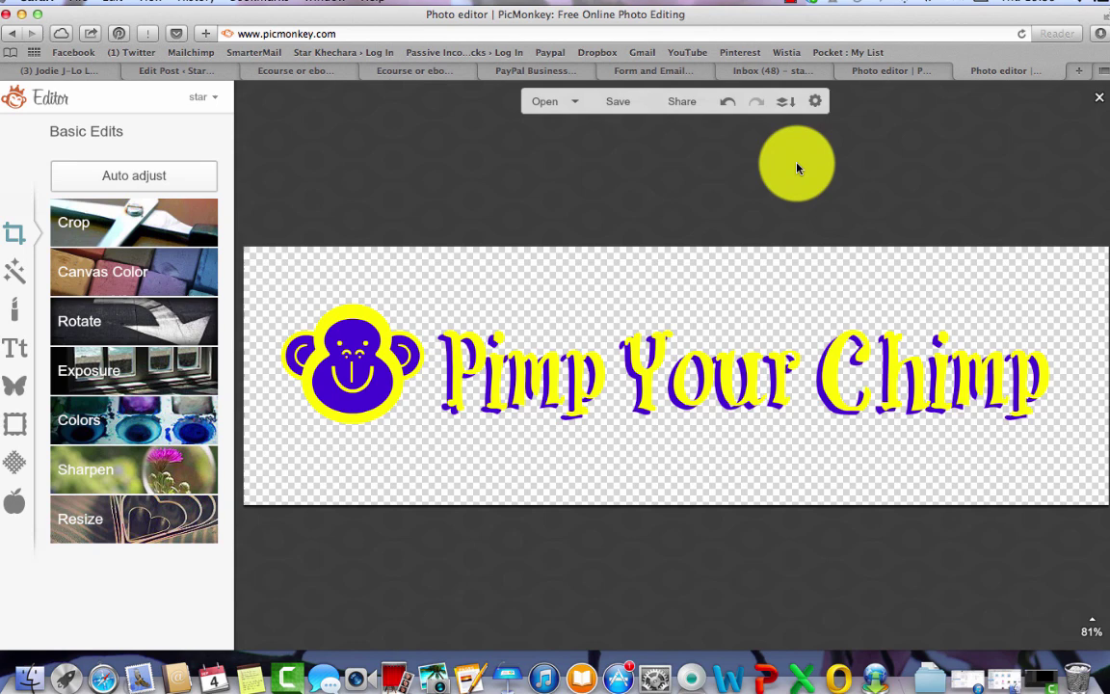
# - Switch to Finder and check the saved PYVsmall.png and PYClogotest.png in the Test pix folder, then minimize its window
pyautogui.click(34, 681)
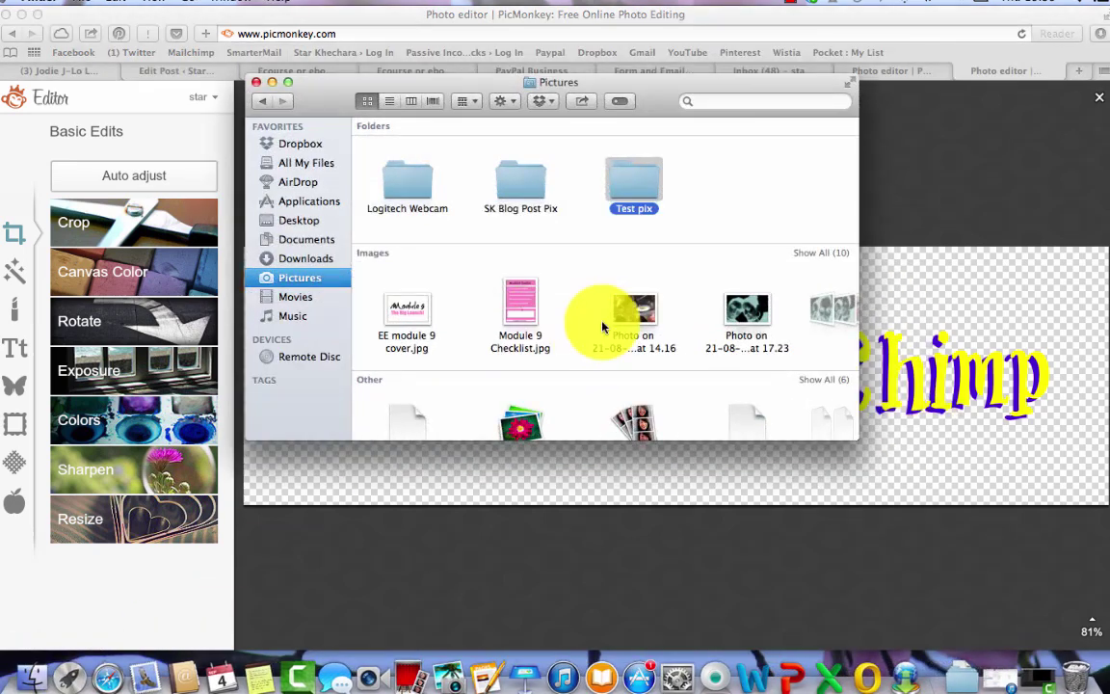
pyautogui.doubleClick(632, 176)
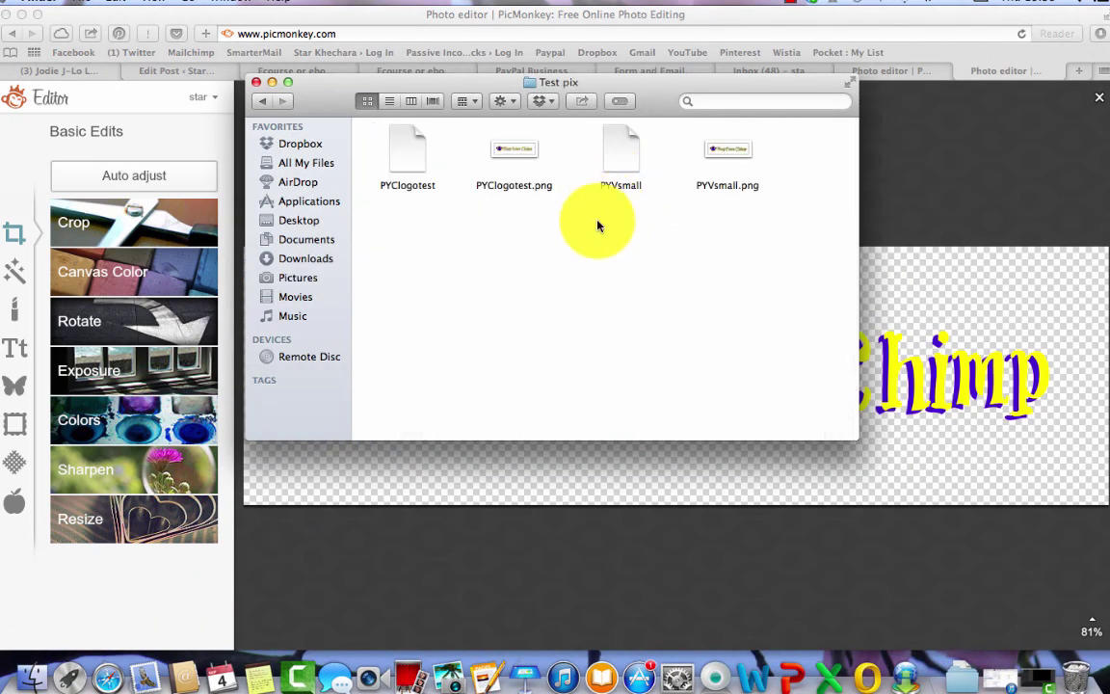
pyautogui.doubleClick(735, 152)
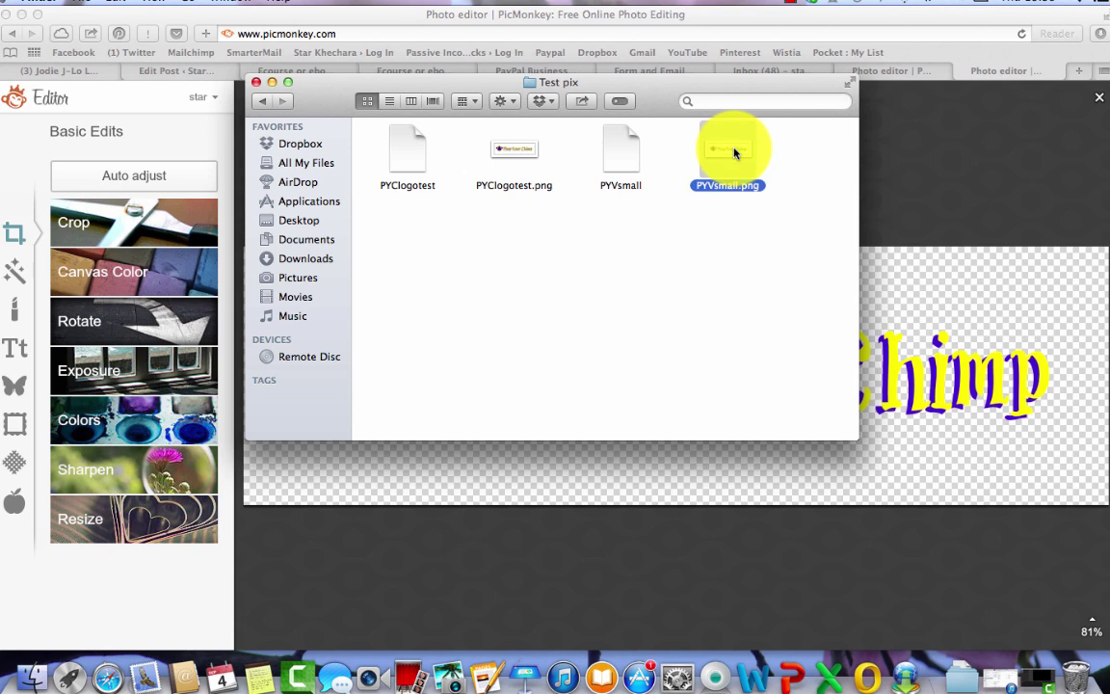
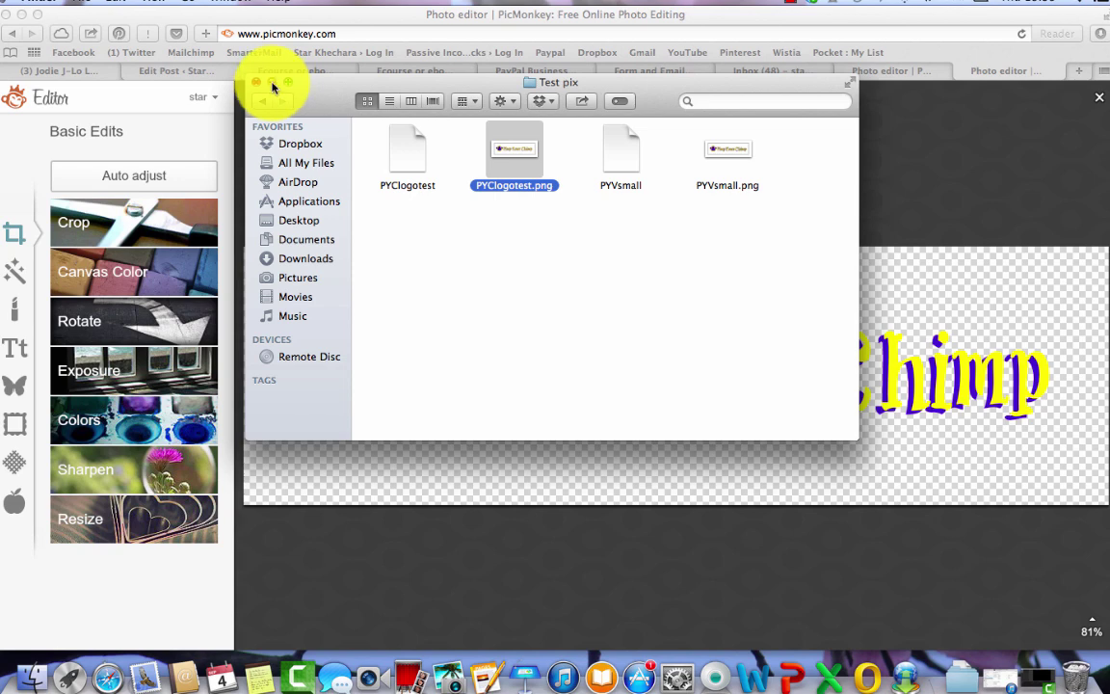
pyautogui.click(272, 84)
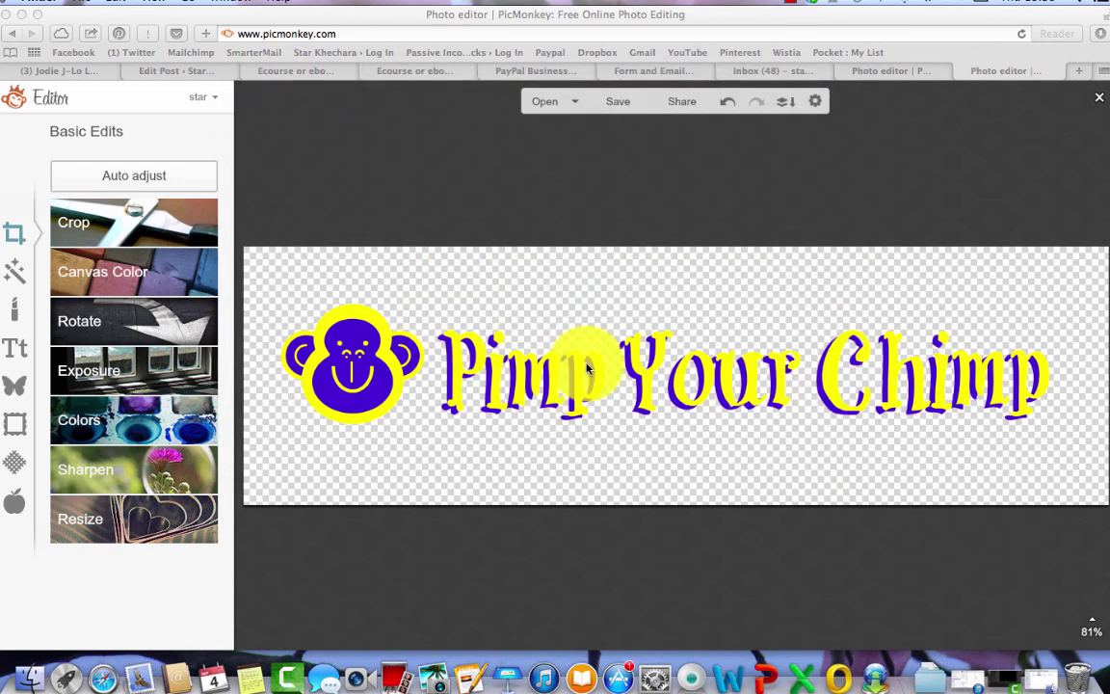
# - Close the logo design and start choosing a computer photo to edit, looking through the SK Blog Post Pix and Pictures folders
pyautogui.click(1098, 100)
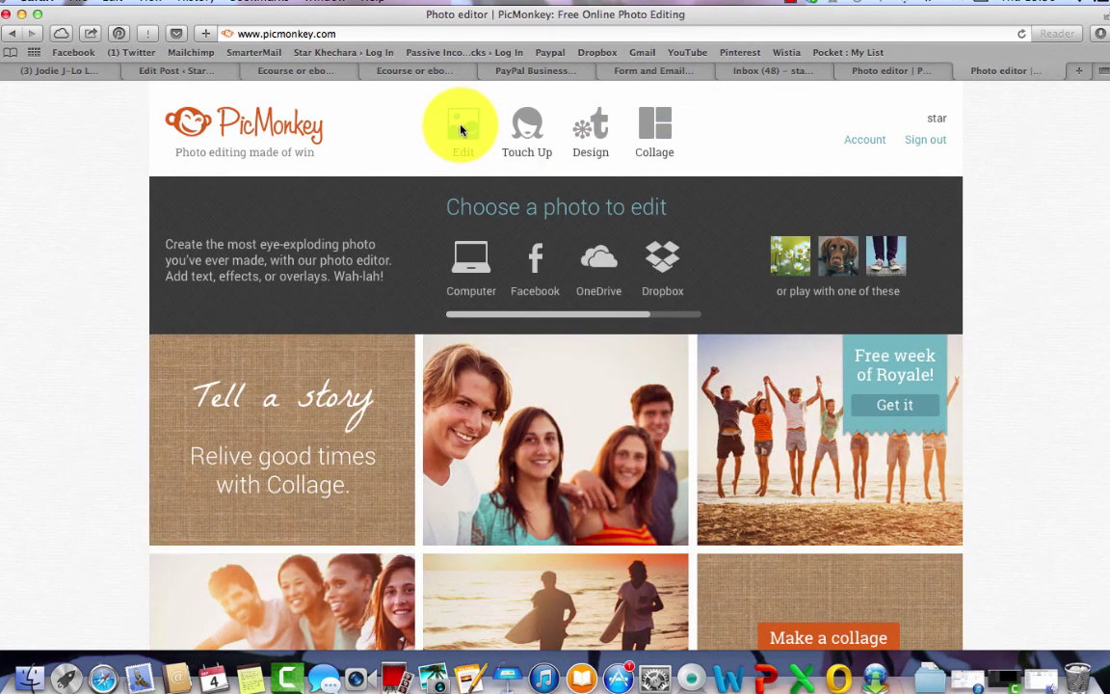
pyautogui.click(461, 129)
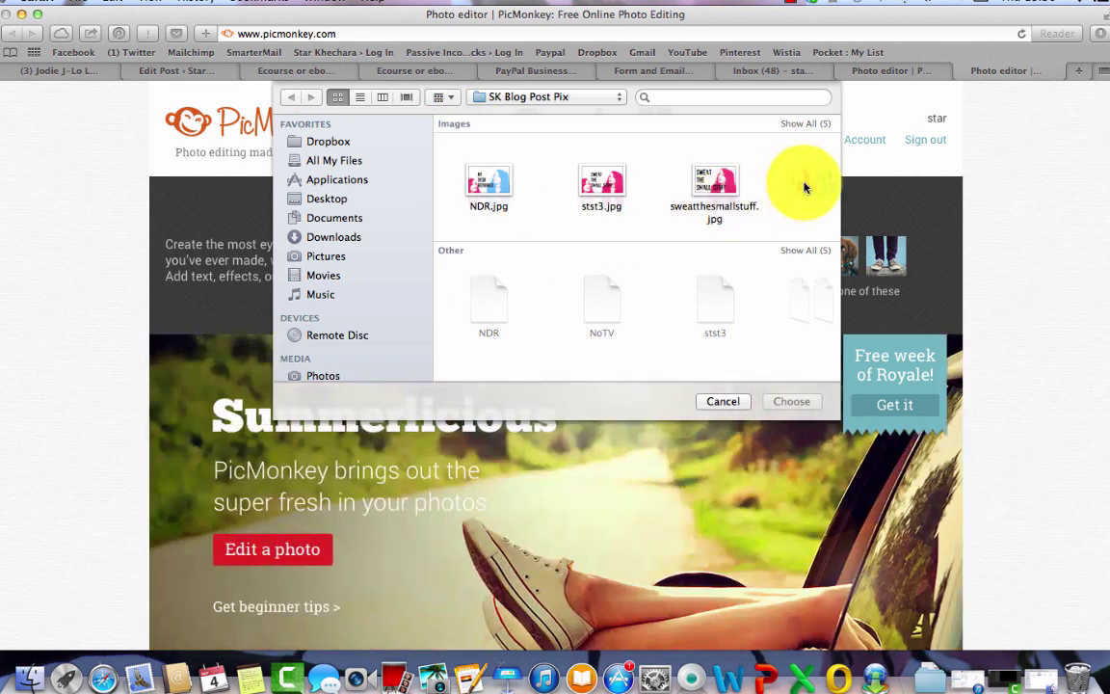
pyautogui.hscroll(5, 806, 186)
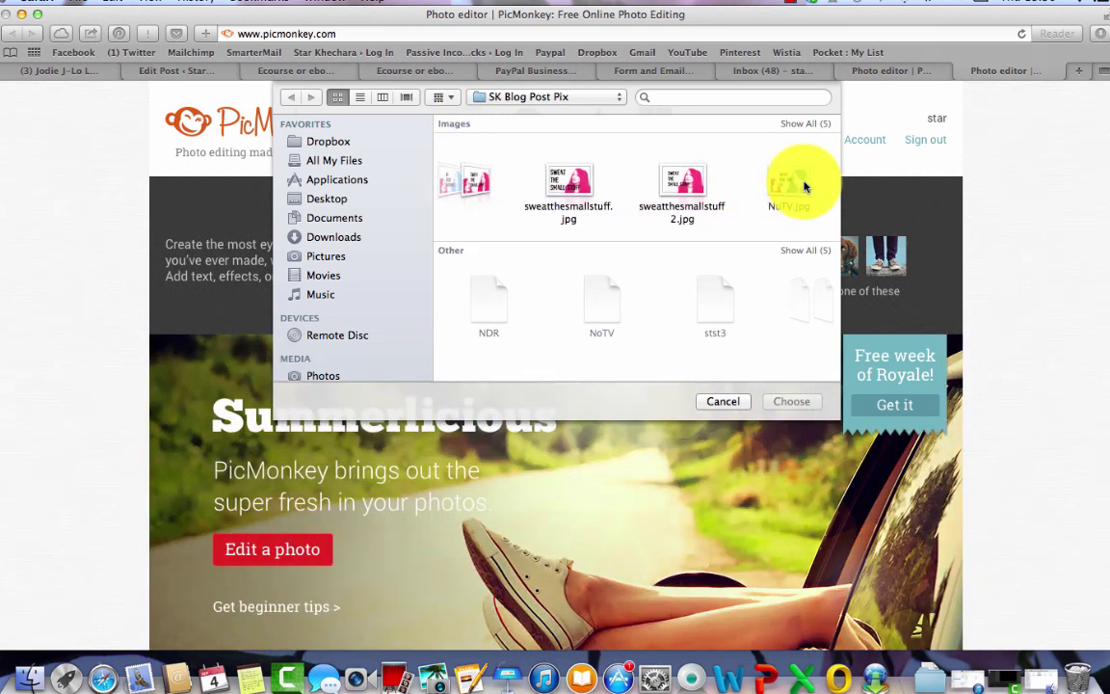
pyautogui.click(332, 255)
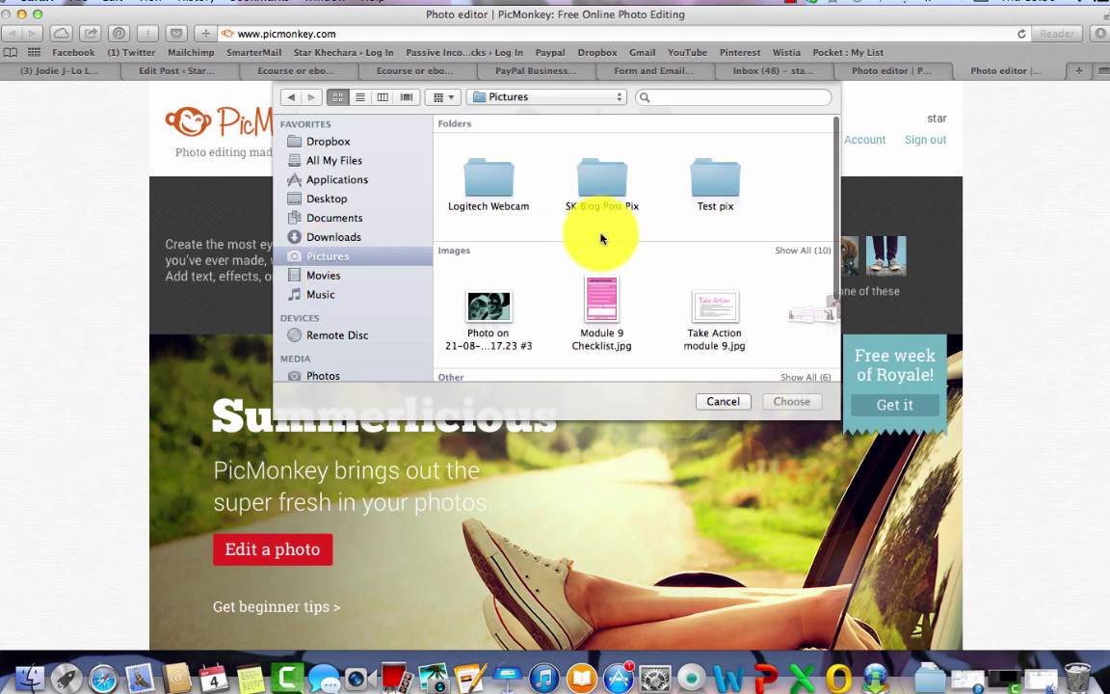
pyautogui.scroll(-3, 701, 279)
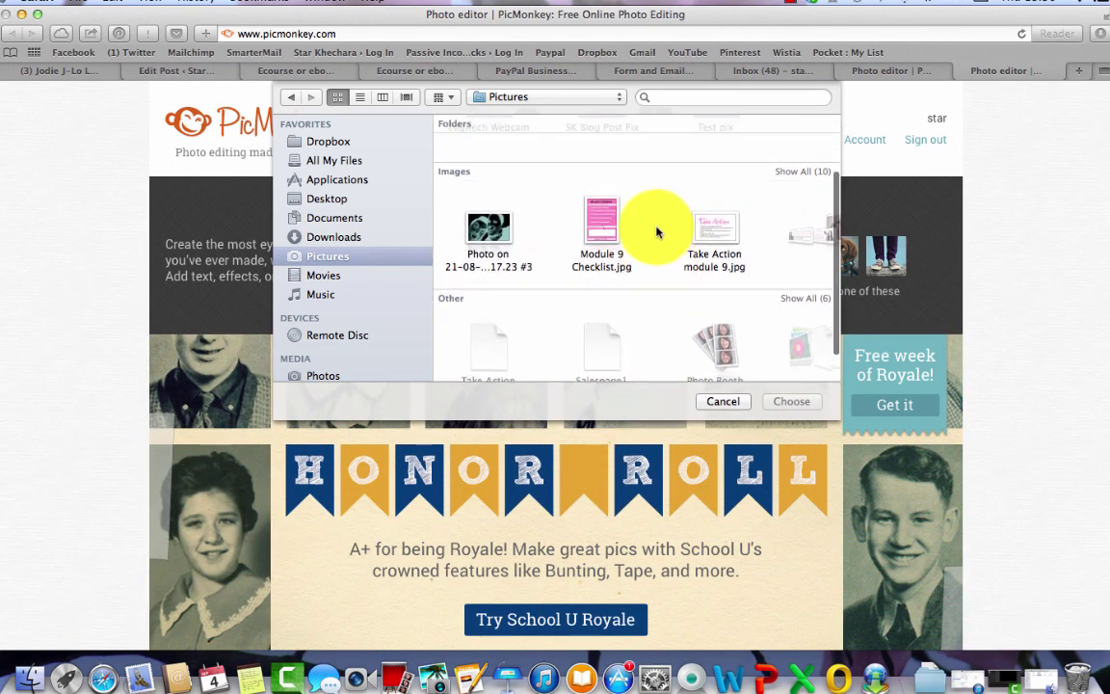
pyautogui.scroll(3, 656, 231)
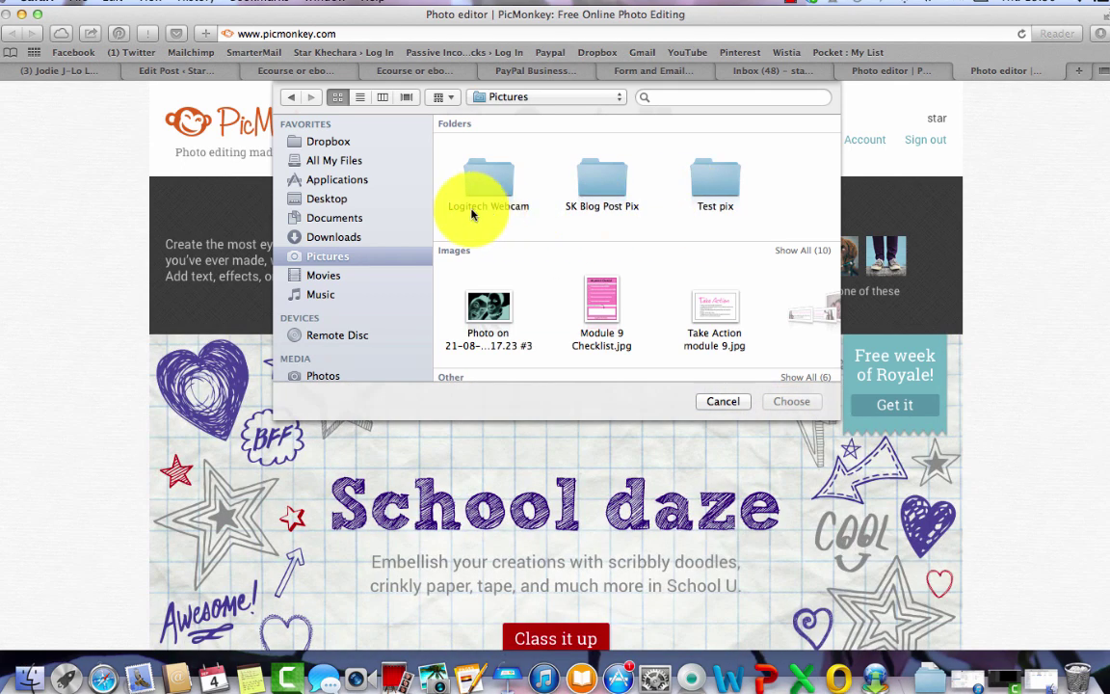
# - Browse to the Passive Income Rocks folder inside the Pictures folder of Documents
pyautogui.click(332, 220)
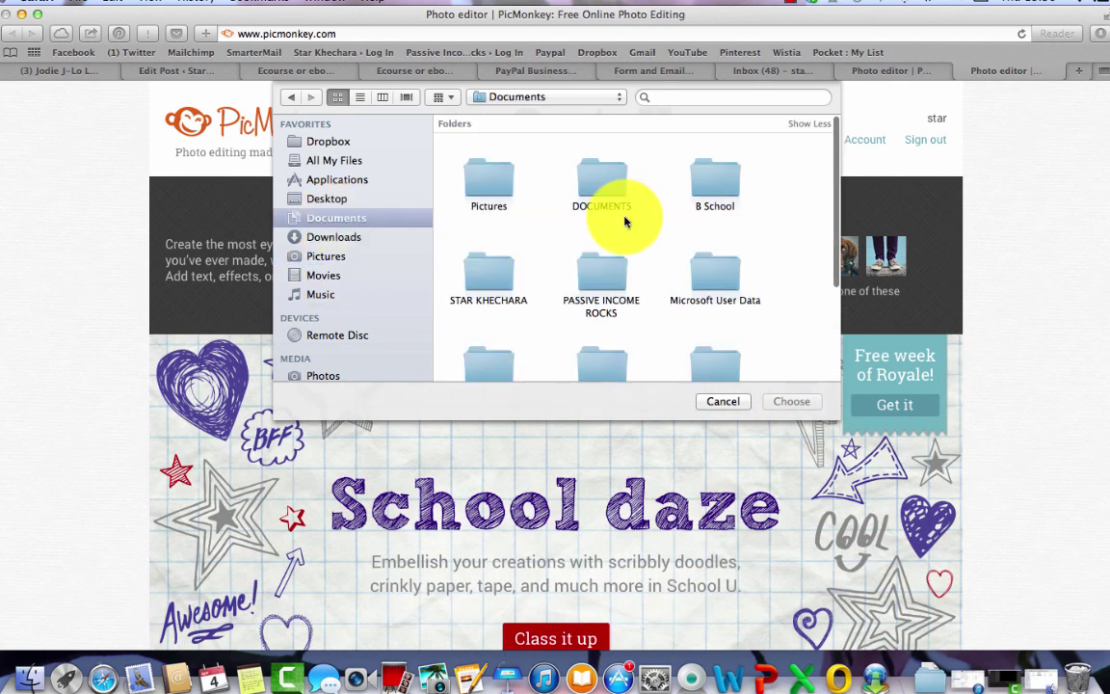
pyautogui.scroll(-3, 625, 236)
pyautogui.scroll(-2, 626, 243)
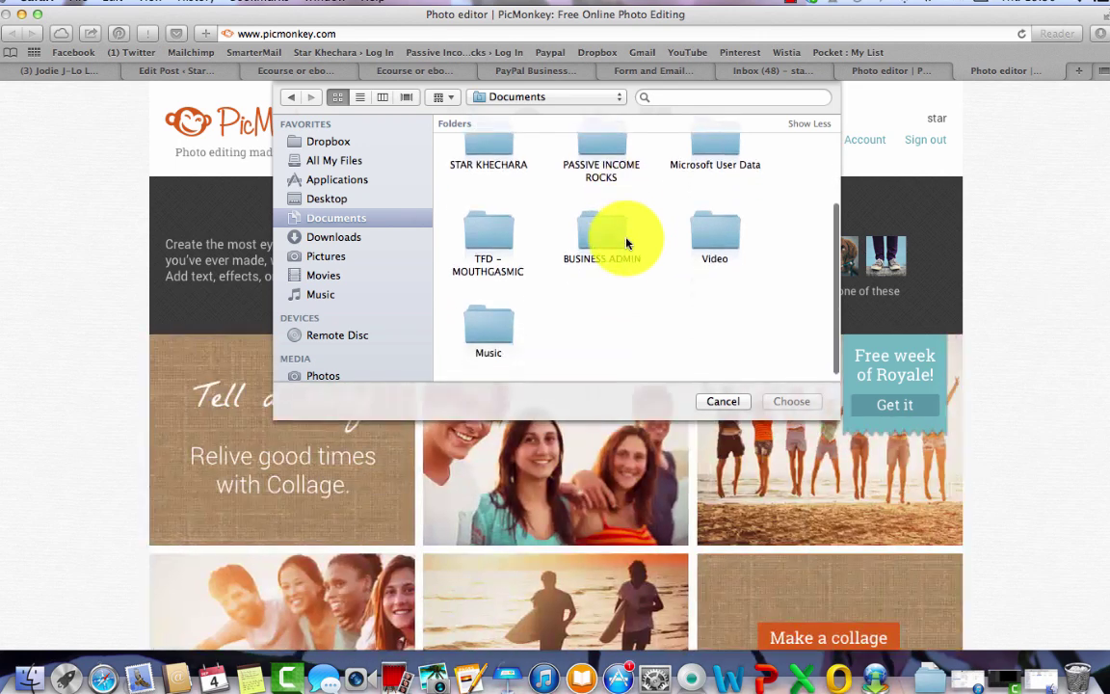
pyautogui.scroll(3, 636, 286)
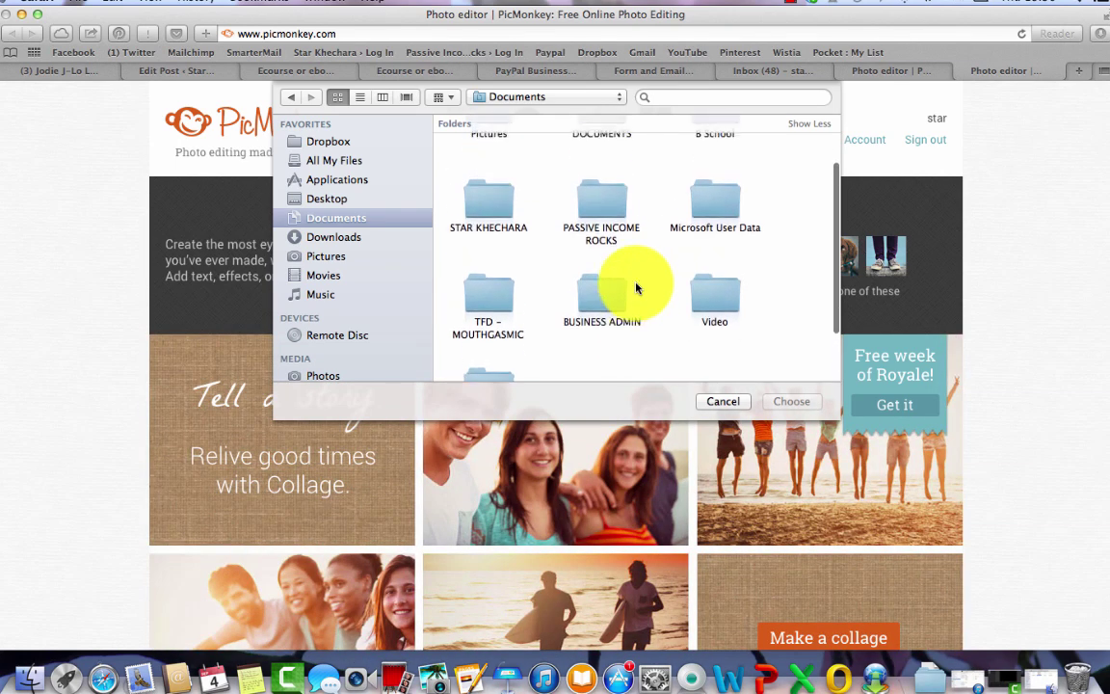
pyautogui.scroll(-3, 636, 286)
pyautogui.scroll(3, 636, 286)
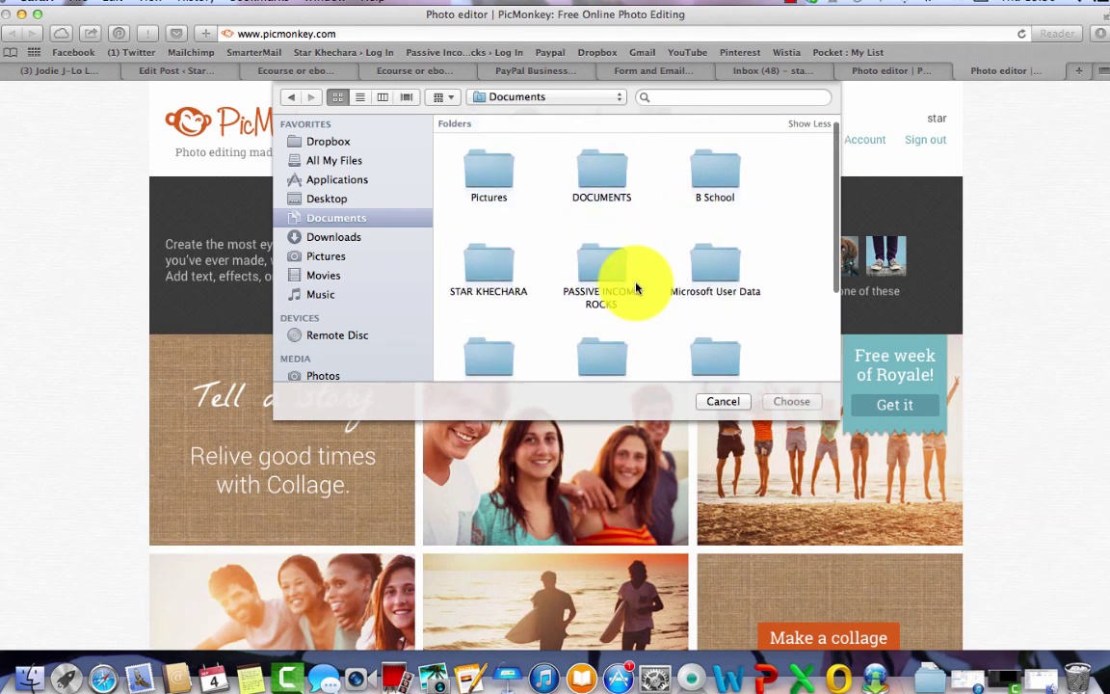
pyautogui.doubleClick(492, 172)
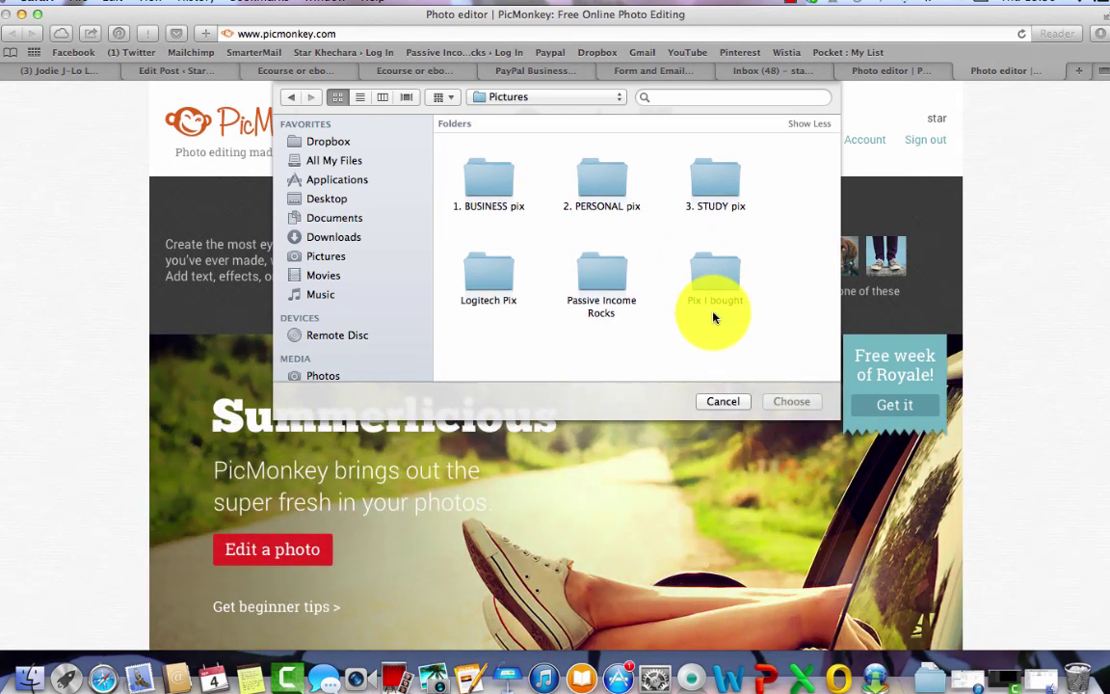
pyautogui.doubleClick(601, 278)
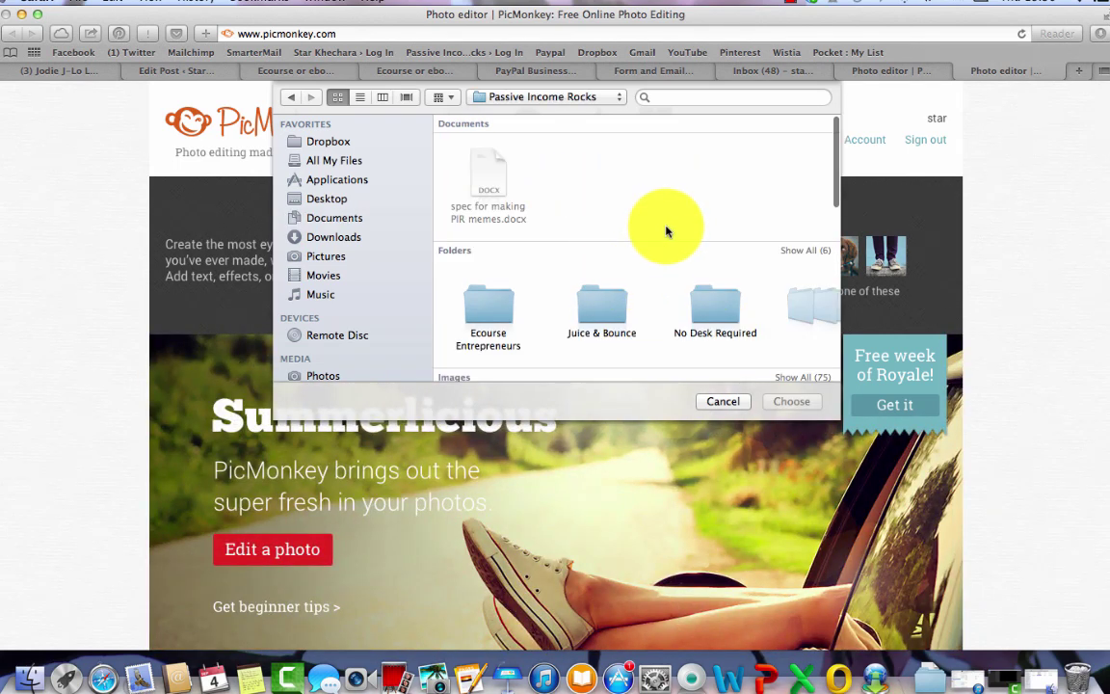
# - Find Chimp + Facebook.jpg among the folder's images and open it for editing
pyautogui.scroll(-4, 675, 249)
pyautogui.scroll(-3, 676, 251)
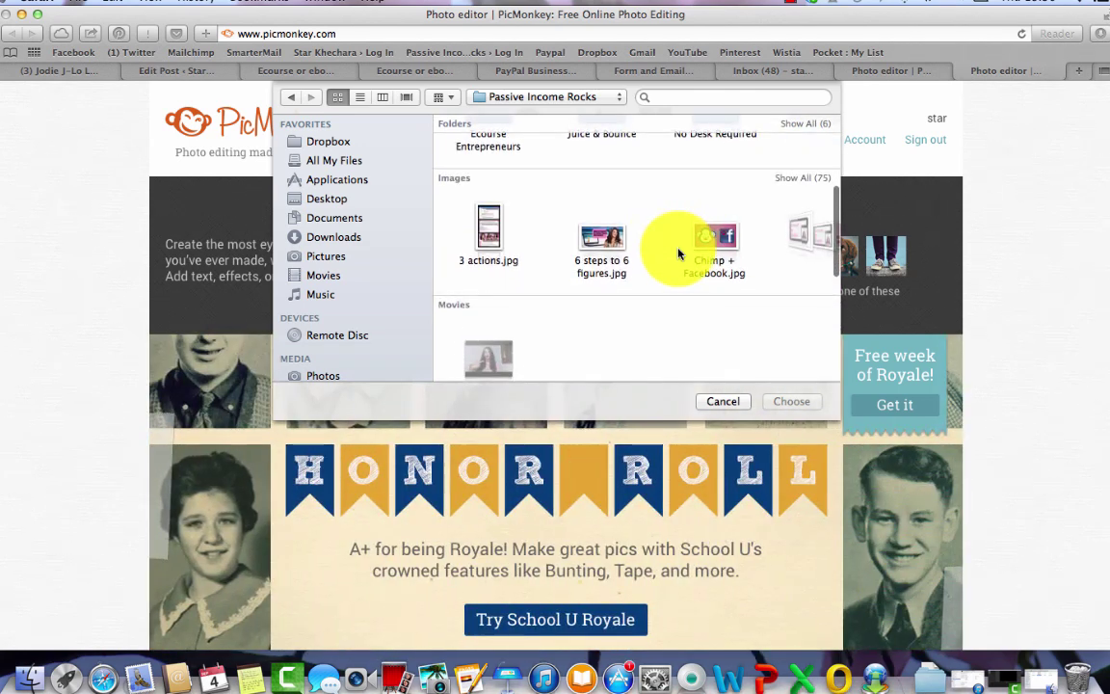
pyautogui.hscroll(4, 801, 151)
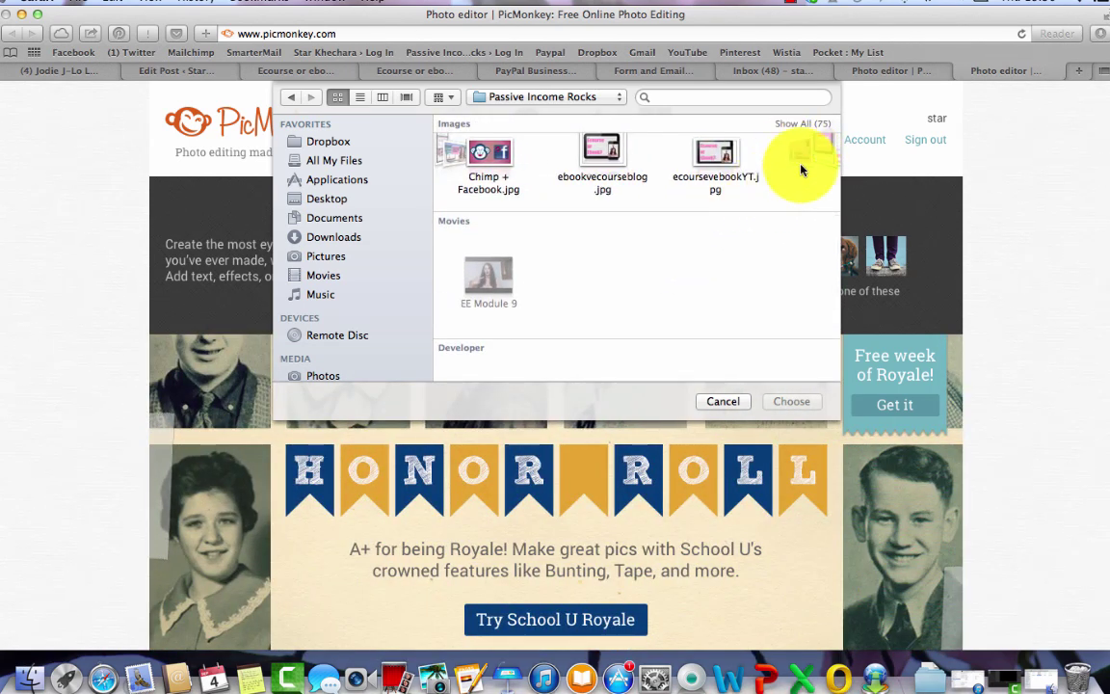
pyautogui.click(487, 157)
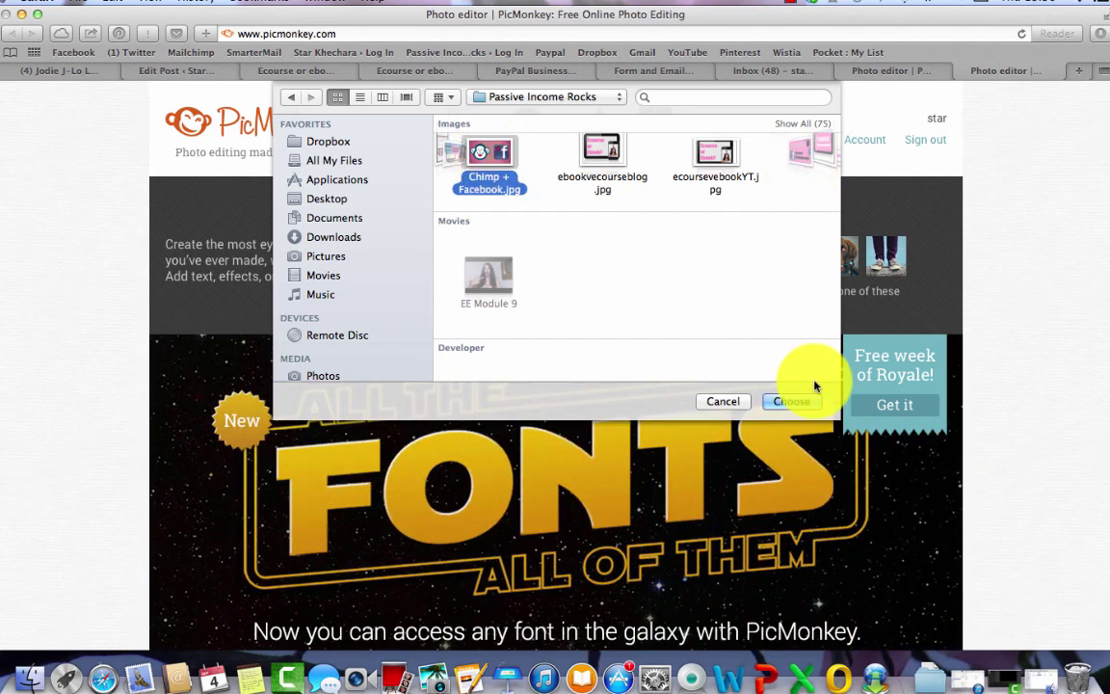
pyautogui.click(788, 401)
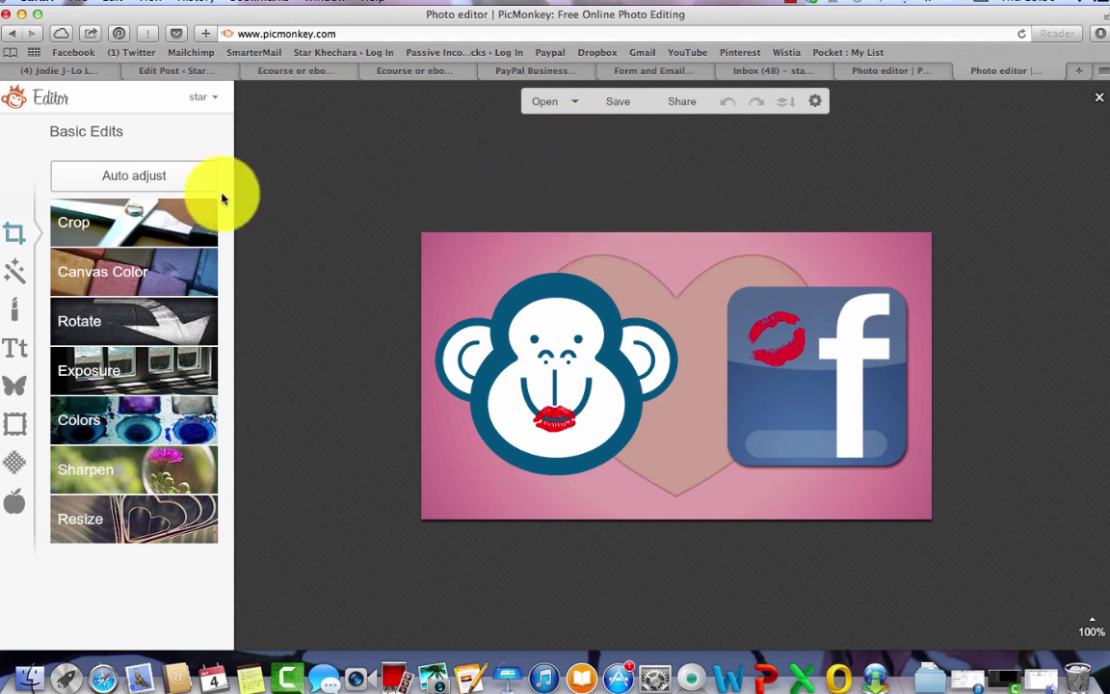
# - Add PYVsmall.png from the Test pix folder to the photo as a custom overlay
pyautogui.click(15, 387)
pyautogui.scroll(3, 227, 347)
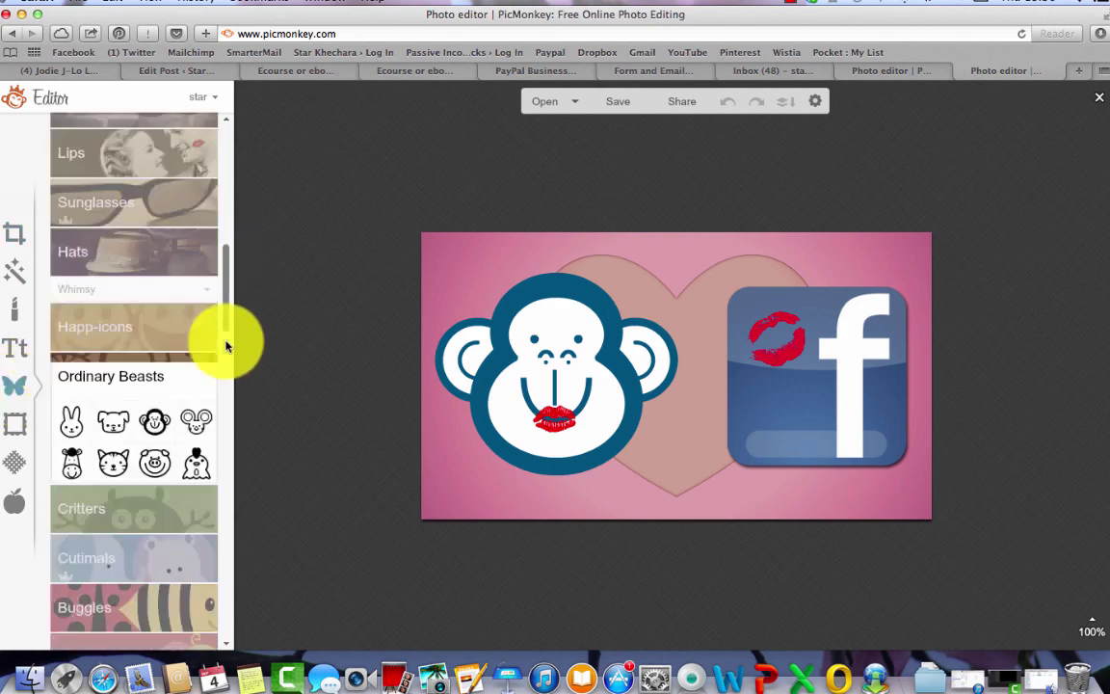
pyautogui.scroll(5, 226, 347)
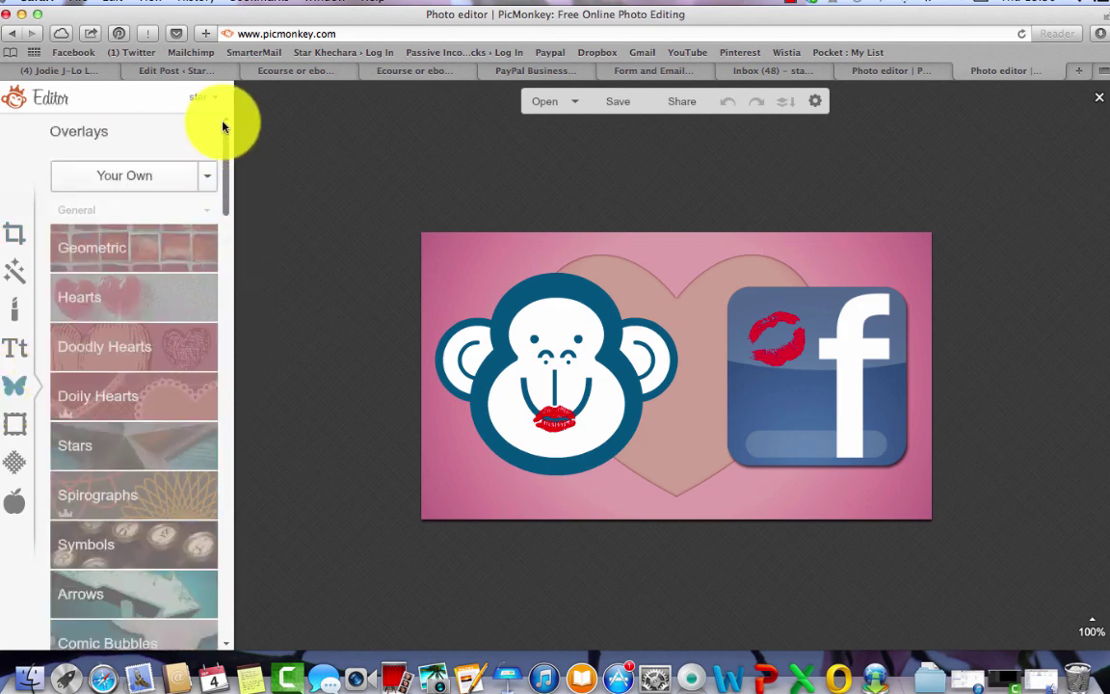
pyautogui.click(120, 178)
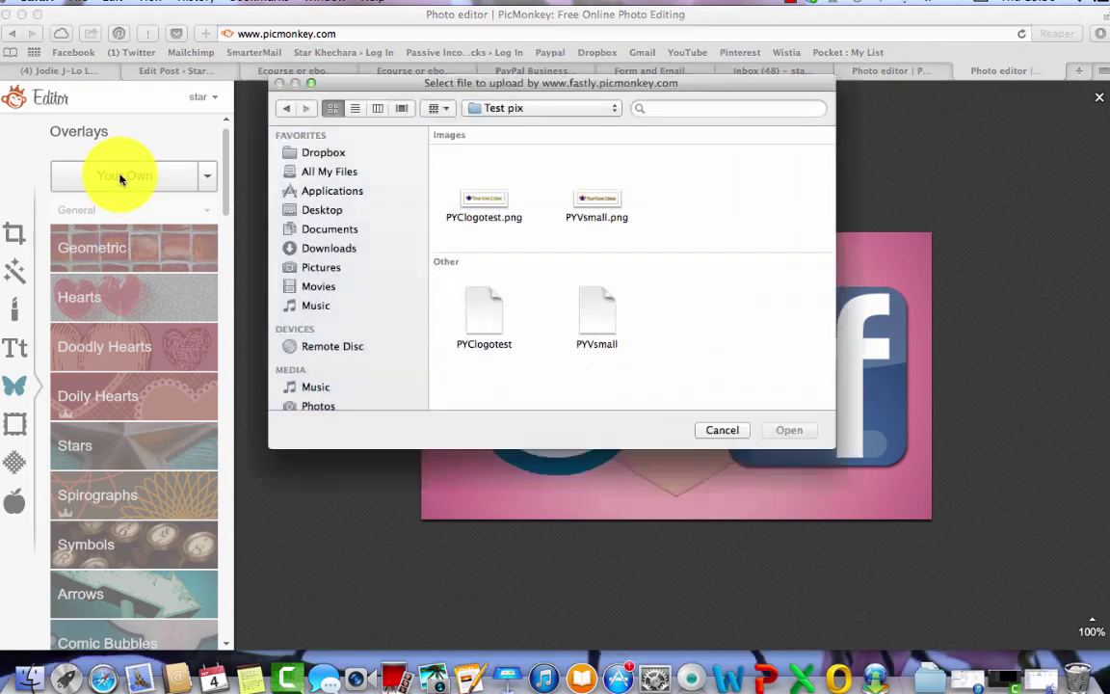
pyautogui.click(597, 206)
pyautogui.click(786, 430)
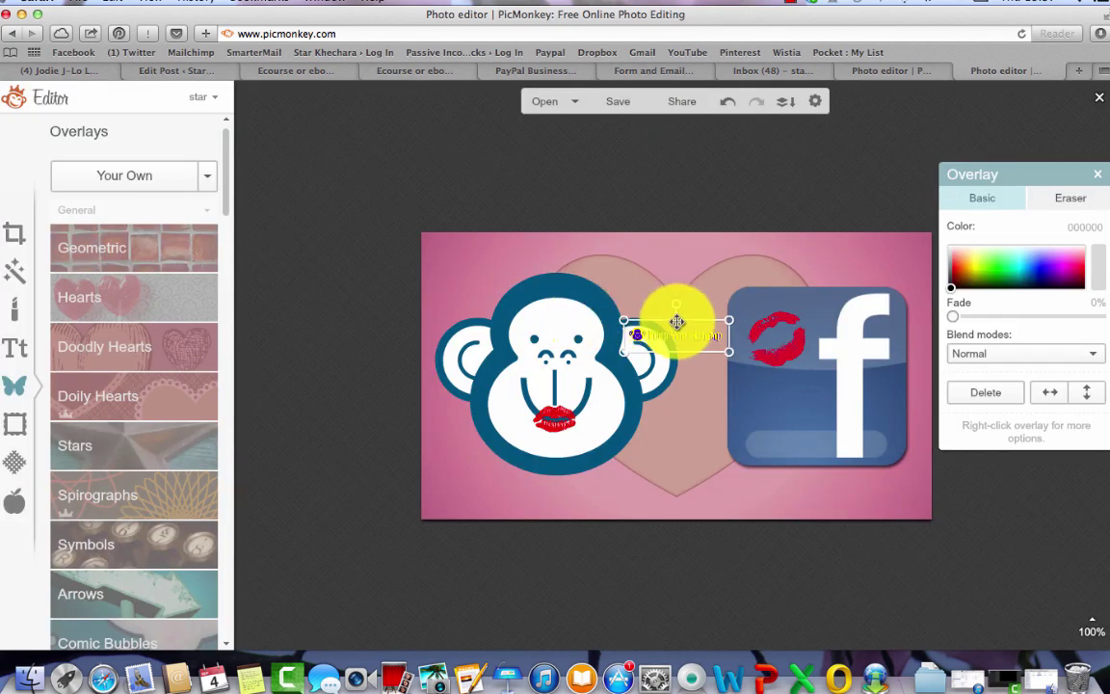
# - Enlarge the logo overlay and place it in the photo's lower-left corner beneath the large monkey, then deselect it
pyautogui.moveTo(673, 323); pyautogui.dragTo(704, 425)
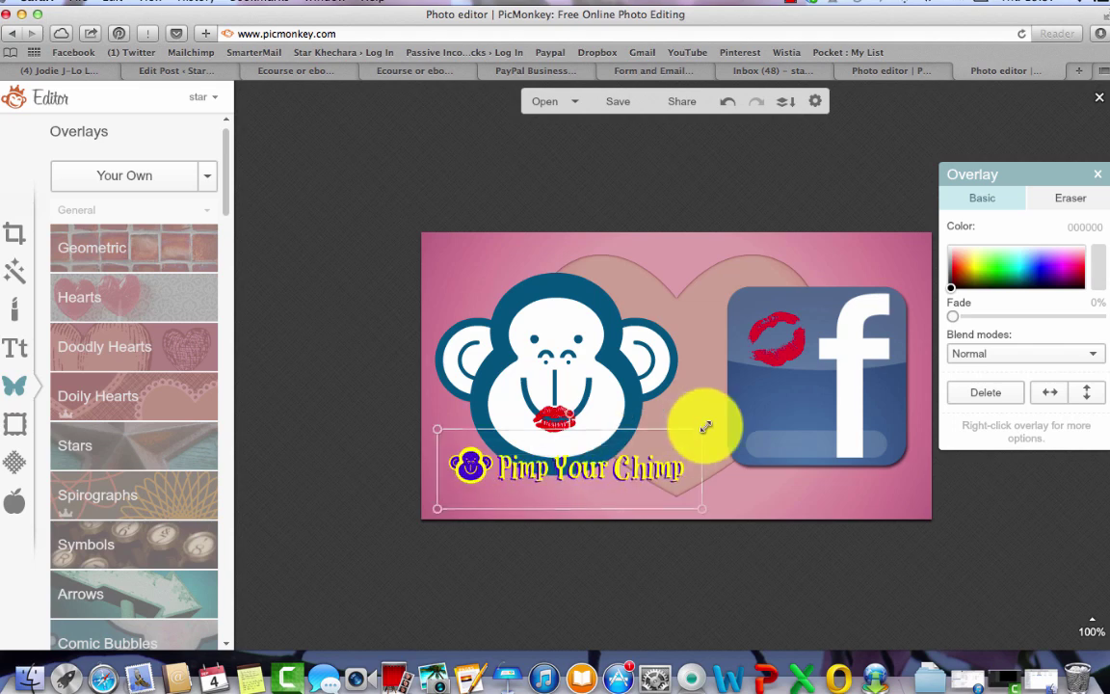
pyautogui.moveTo(575, 461); pyautogui.dragTo(572, 488)
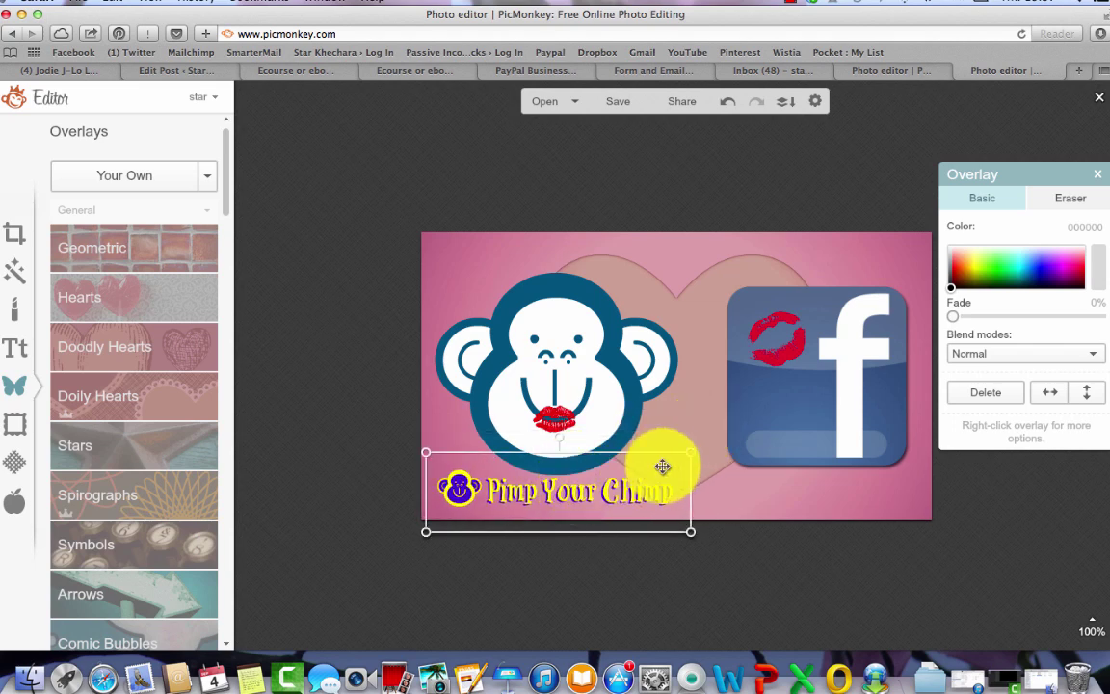
pyautogui.moveTo(694, 453); pyautogui.dragTo(635, 468)
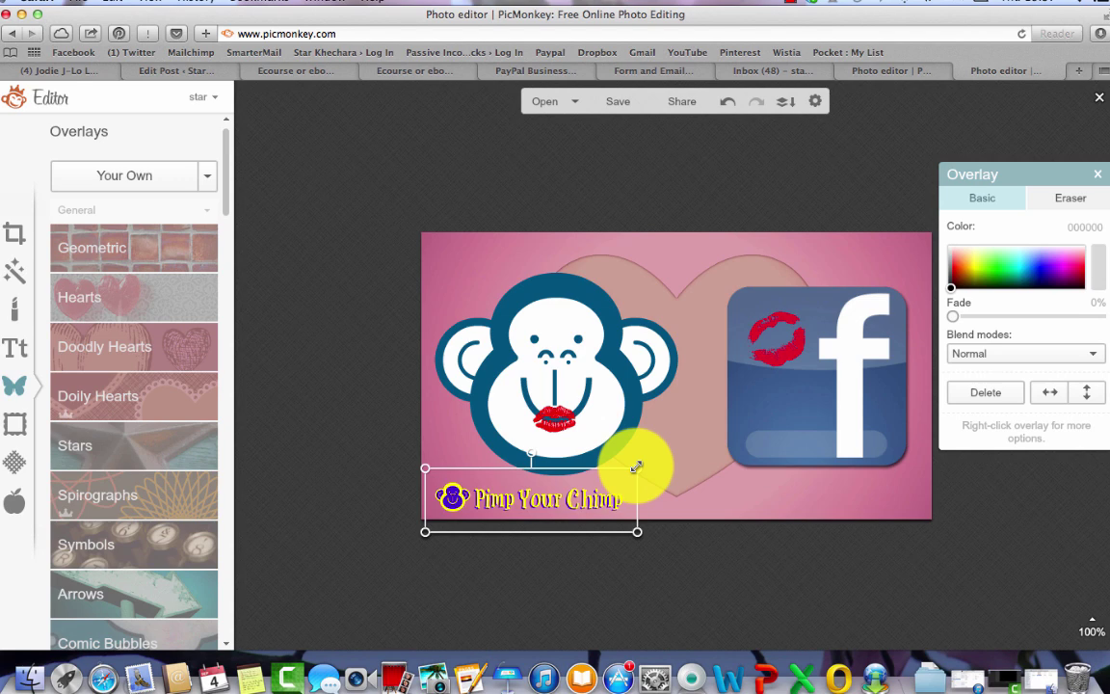
pyautogui.moveTo(636, 467); pyautogui.dragTo(651, 447)
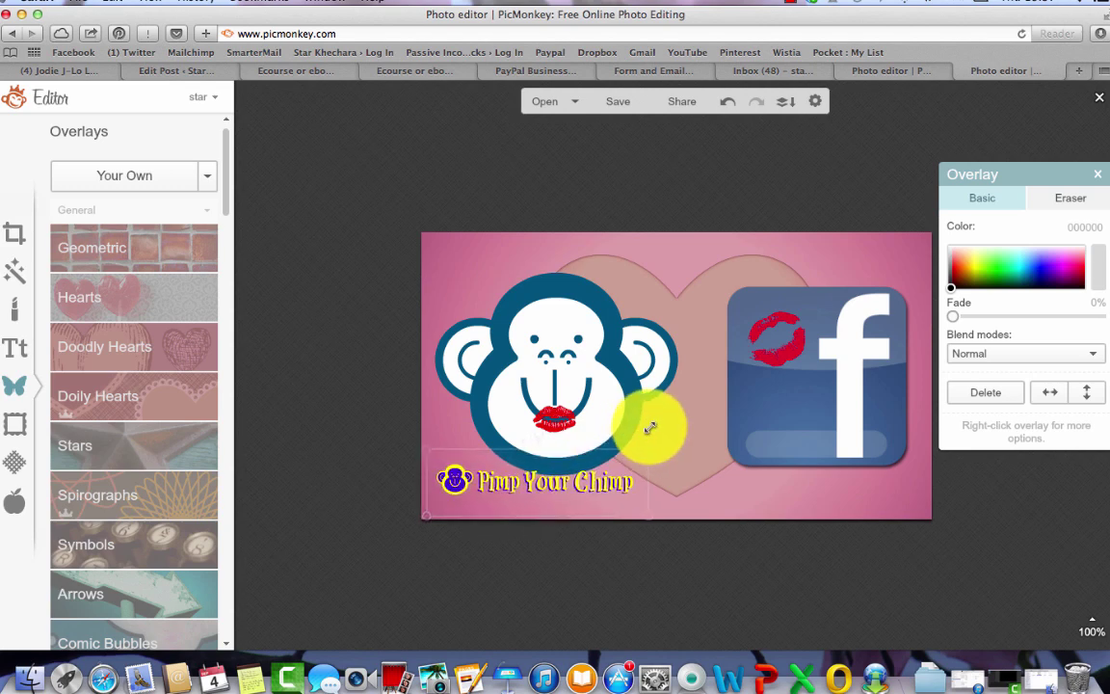
pyautogui.click(513, 572)
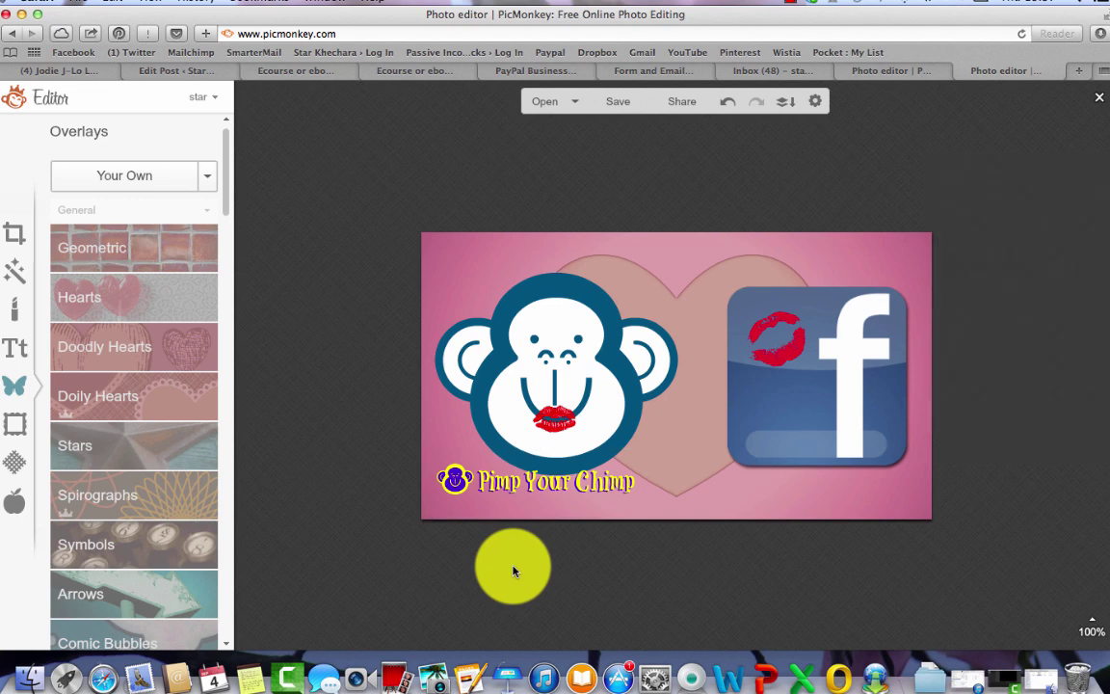
# - Switch to Camtasia and create a new project
pyautogui.click(287, 680)
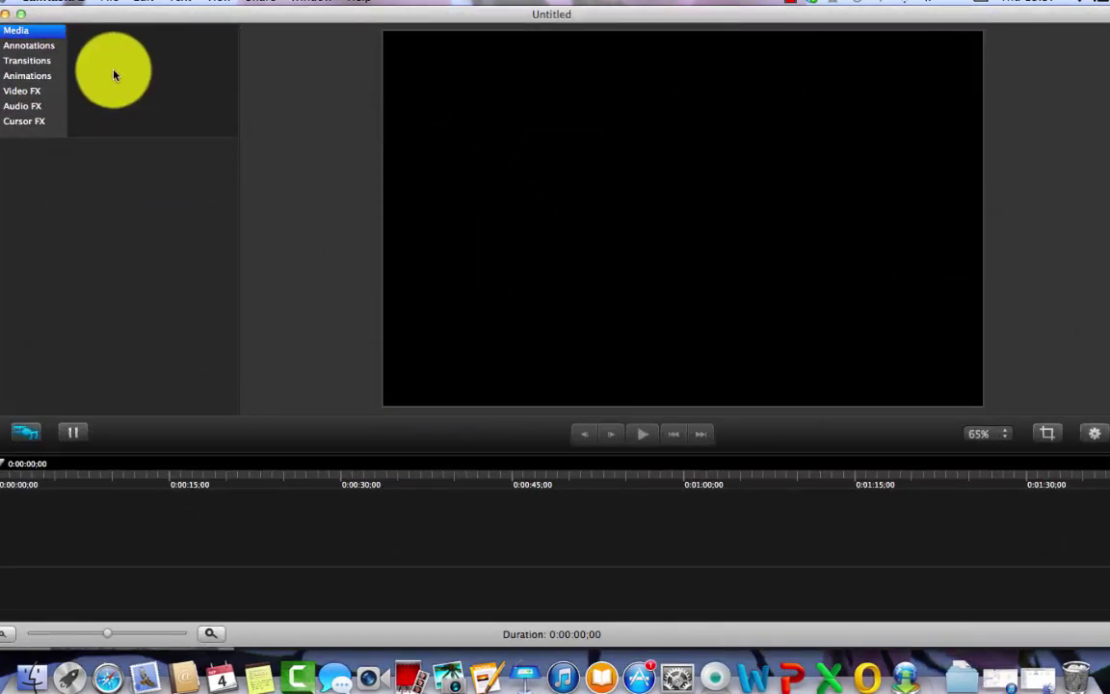
pyautogui.click(109, 3)
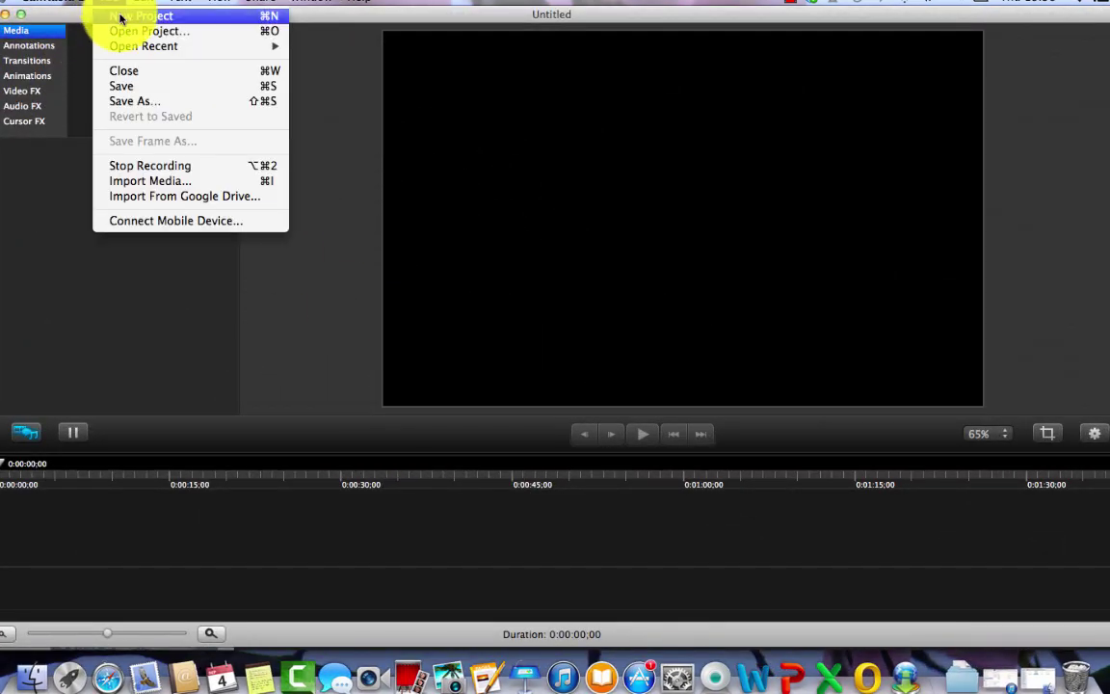
pyautogui.click(120, 21)
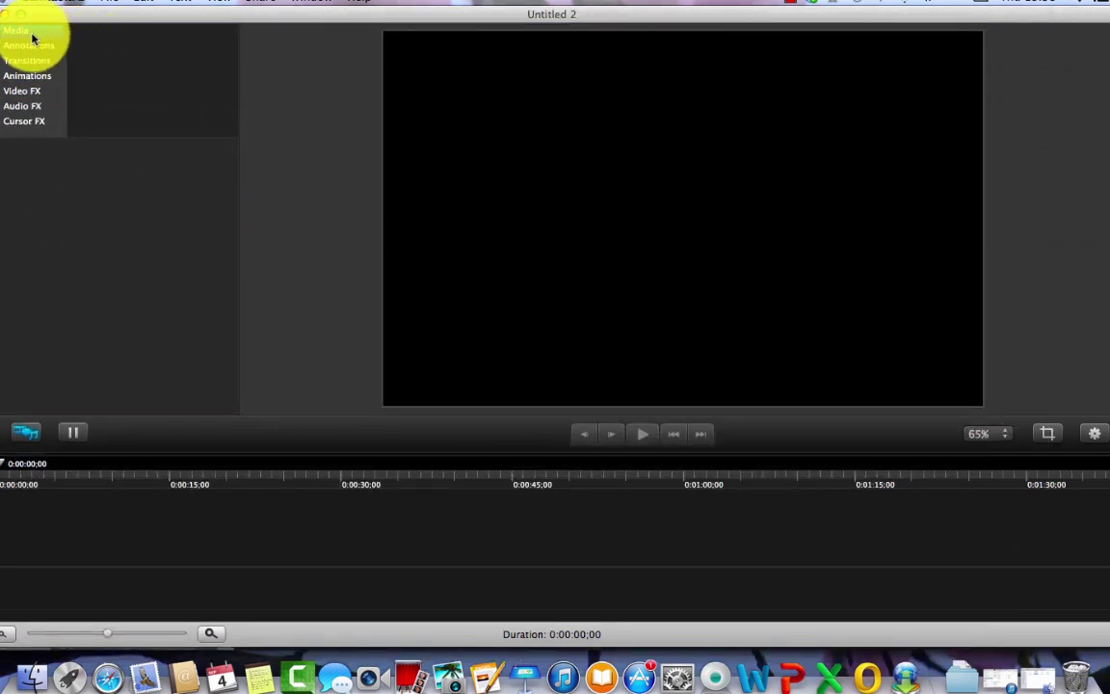
# - Import the EE Module 10 movie from the Lesson10 folder into the project's media
pyautogui.click(109, 3)
pyautogui.moveTo(149, 2)
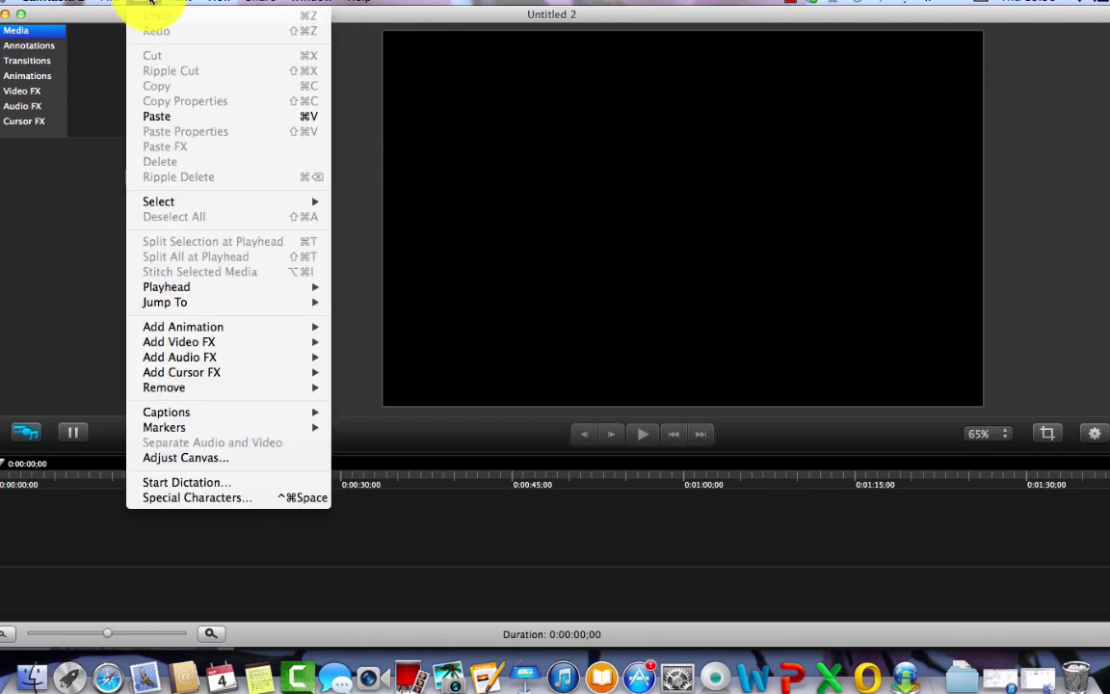
pyautogui.moveTo(109, 2)
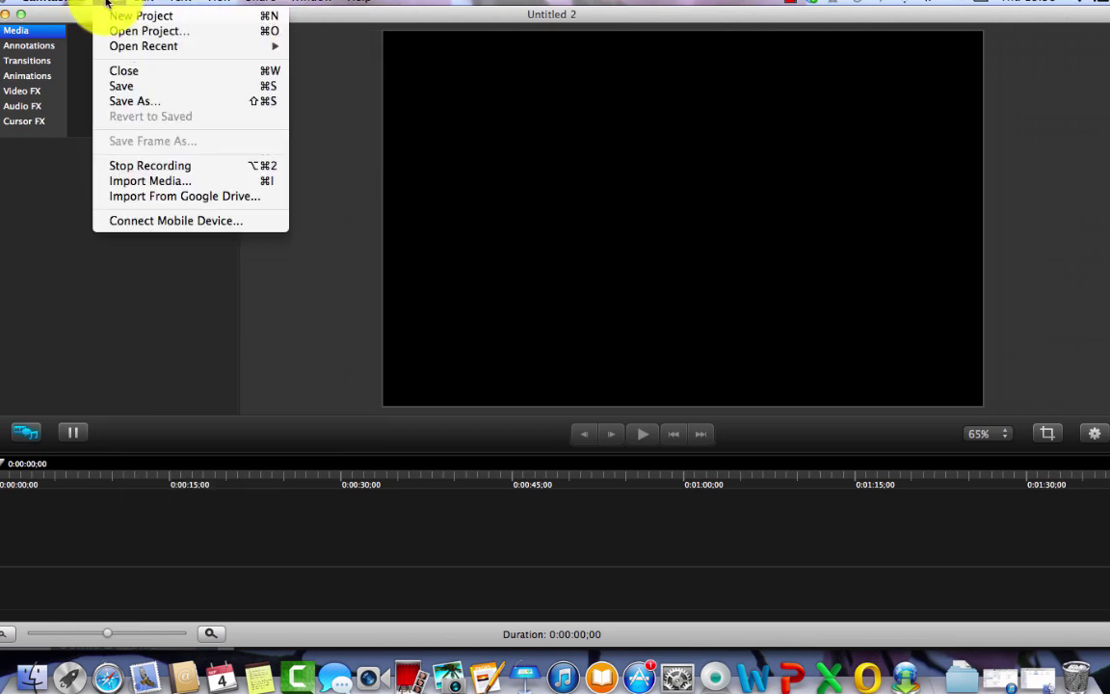
pyautogui.click(146, 180)
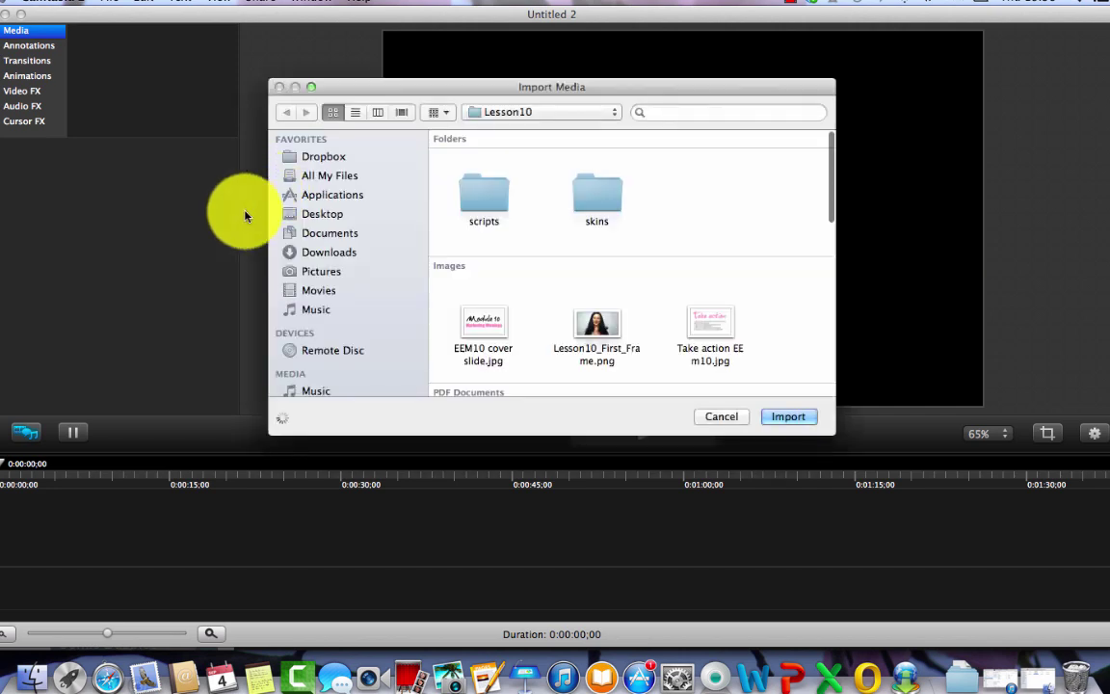
pyautogui.scroll(-3, 629, 273)
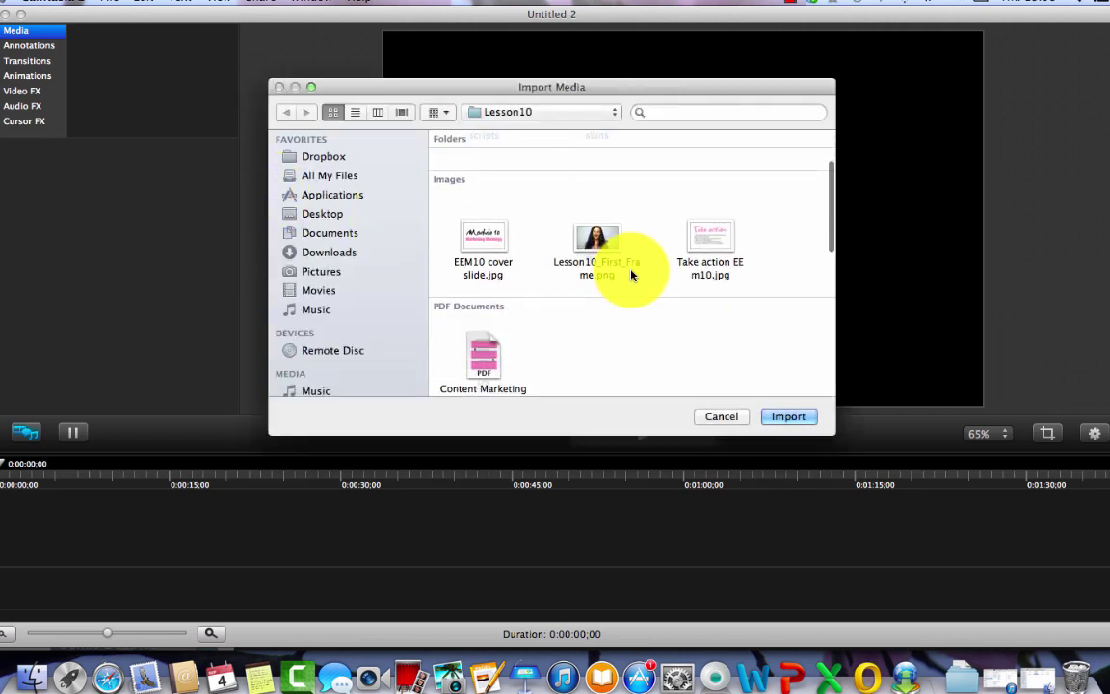
pyautogui.scroll(-5, 597, 353)
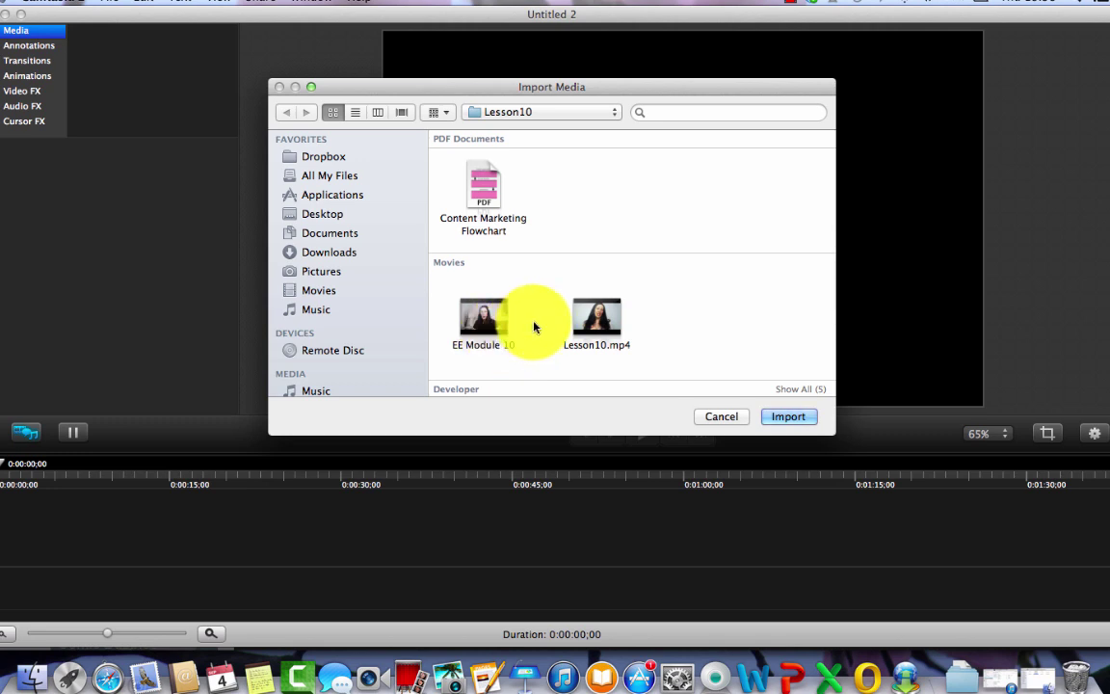
pyautogui.click(481, 321)
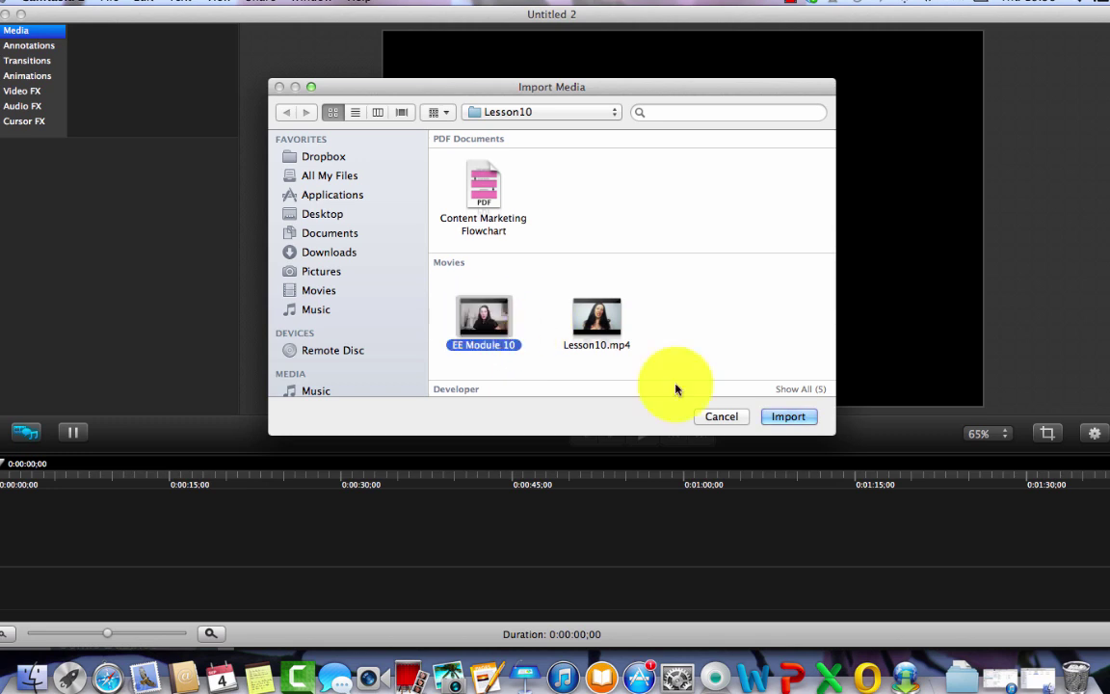
pyautogui.click(783, 419)
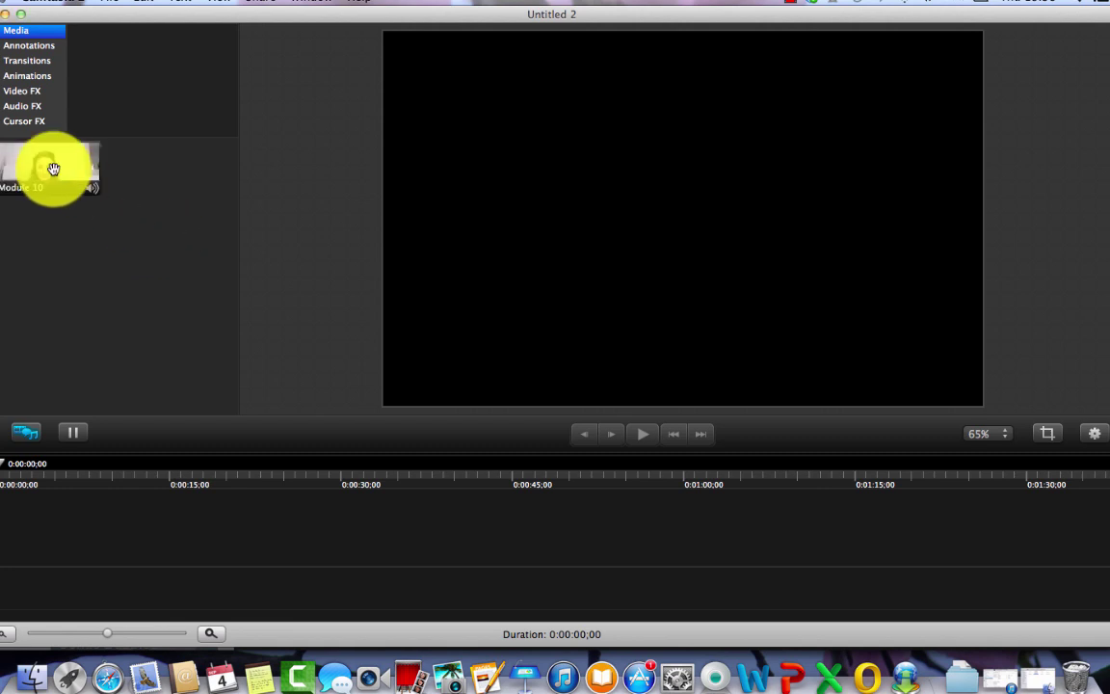
# - Place the EE Module 10 clip on the timeline's lowest track and align its start with 0:00:00;00
pyautogui.moveTo(25, 165); pyautogui.dragTo(55, 582)
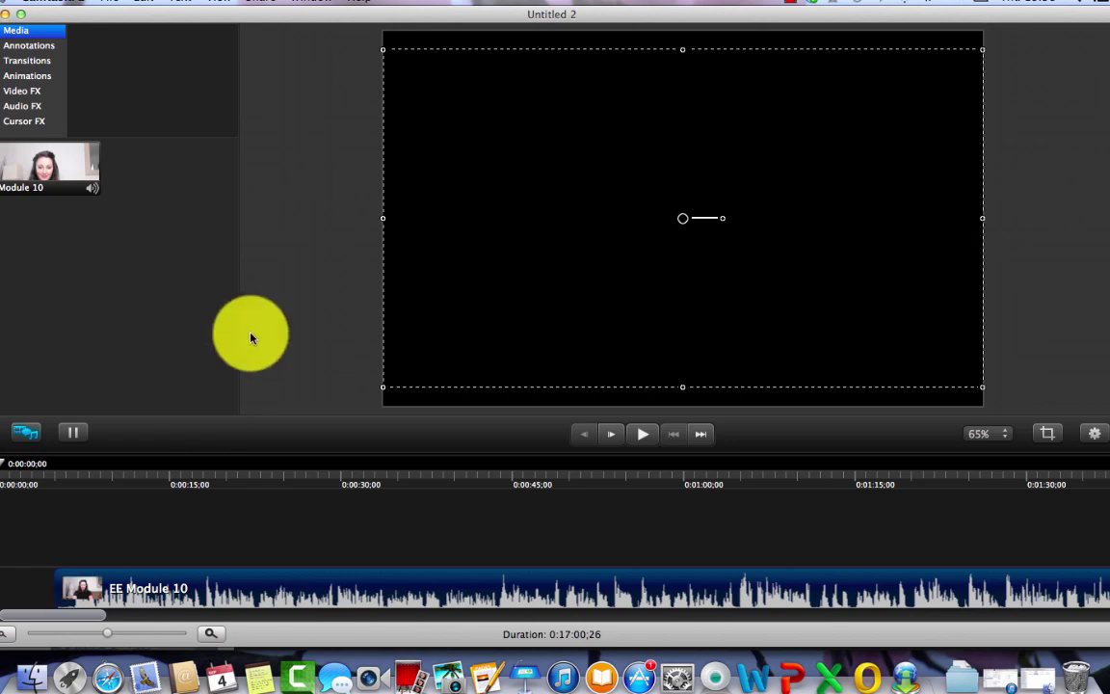
pyautogui.moveTo(210, 589); pyautogui.dragTo(140, 594)
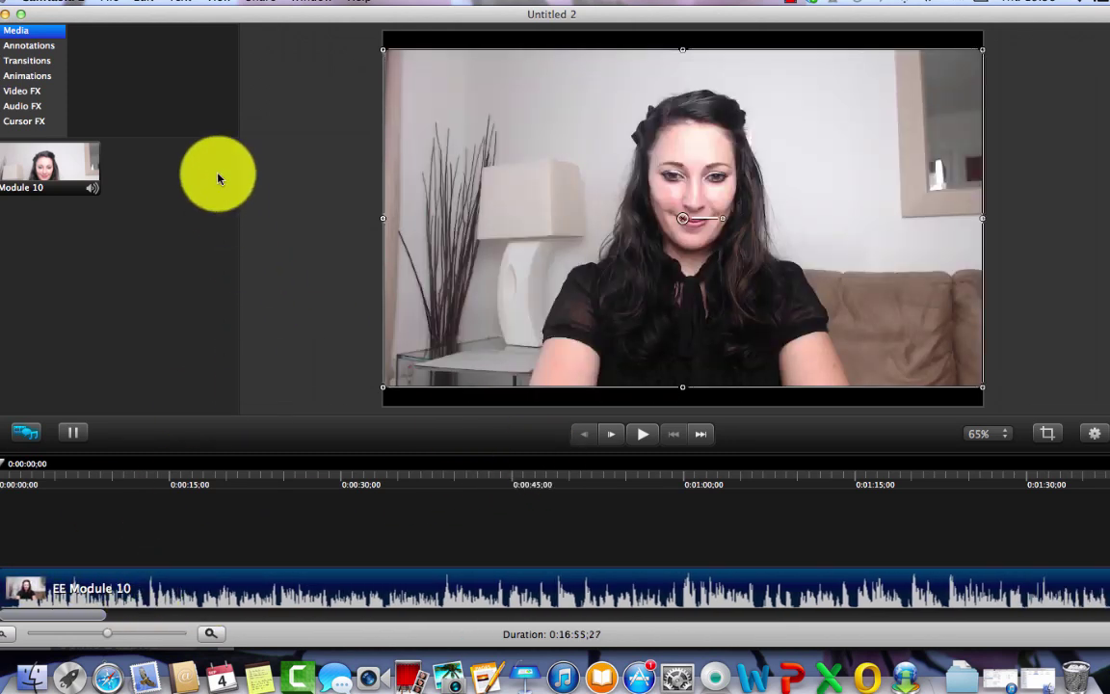
# - Import PYClogotest.png from the Test pix folder in Pictures into the project's media
pyautogui.click(116, 4)
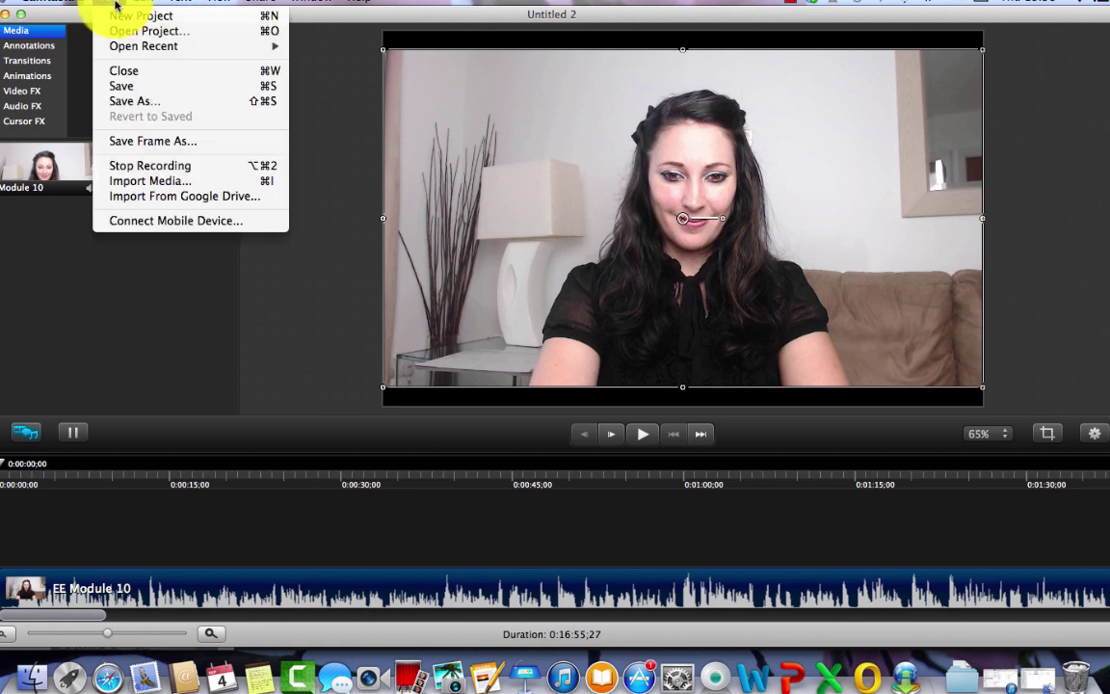
pyautogui.click(150, 181)
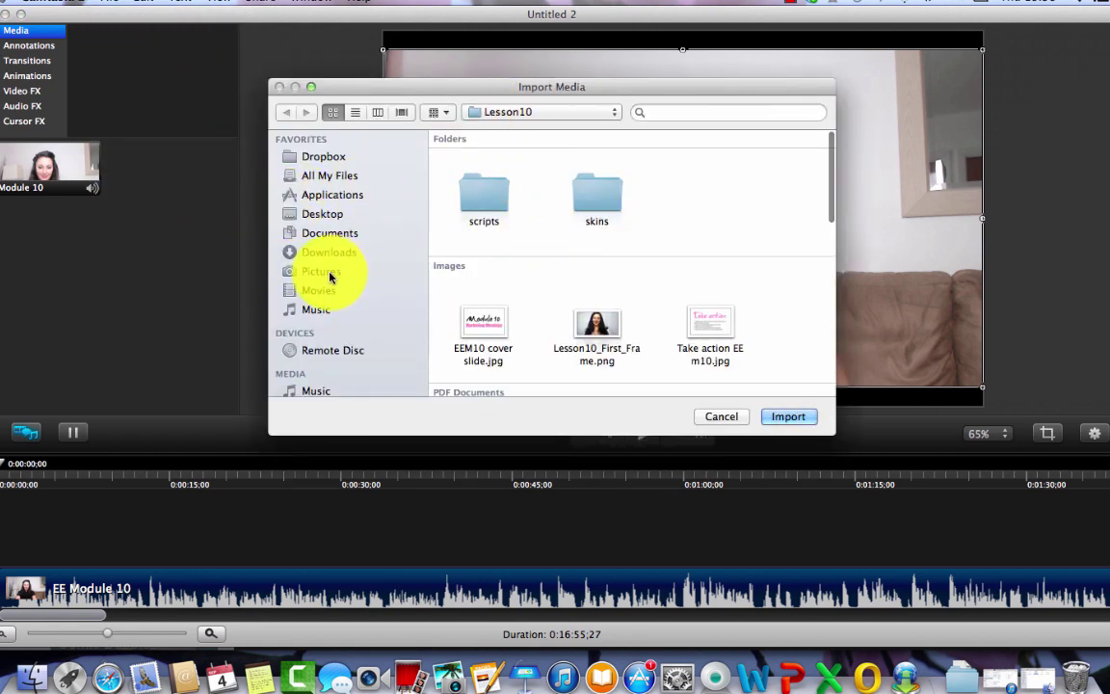
pyautogui.click(329, 278)
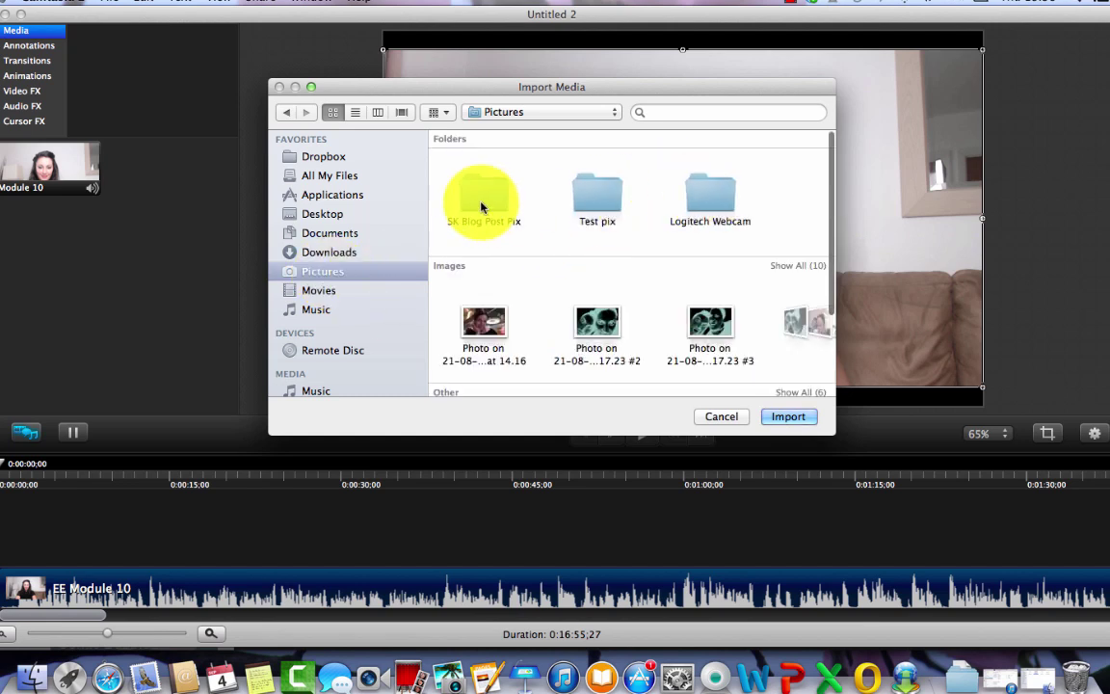
pyautogui.doubleClick(595, 205)
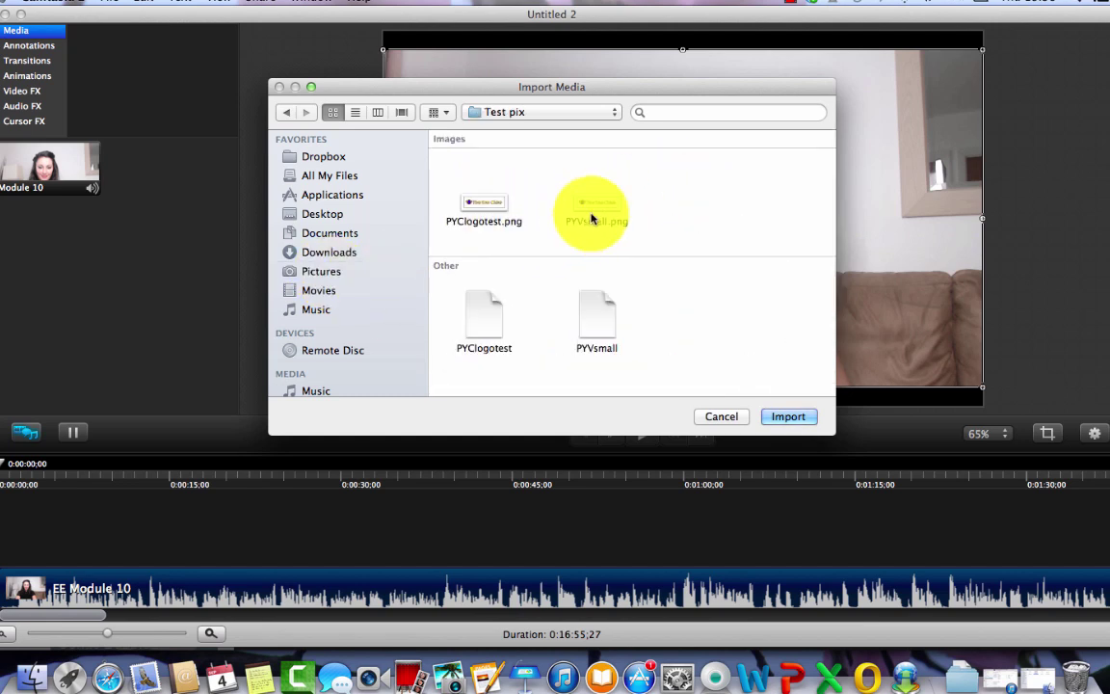
pyautogui.click(482, 206)
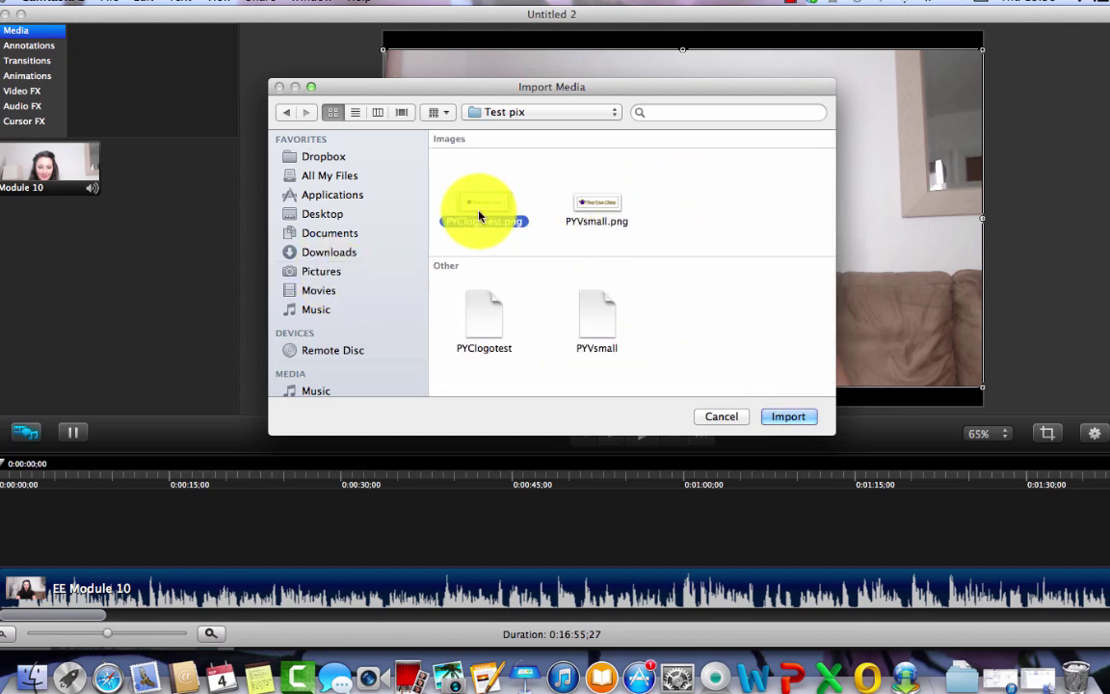
pyautogui.click(785, 418)
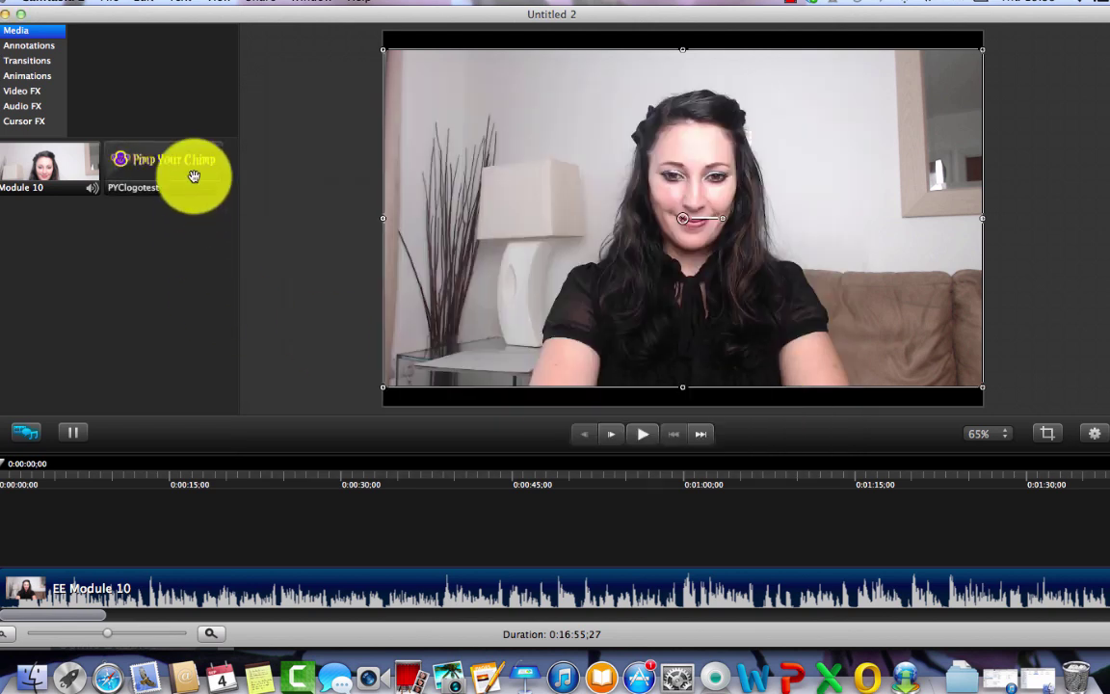
# - Add the PYClogotest logo on a track above the video's start, shrink it into the frame's upper-left corner, and deselect it
pyautogui.moveTo(159, 161); pyautogui.dragTo(37, 538)
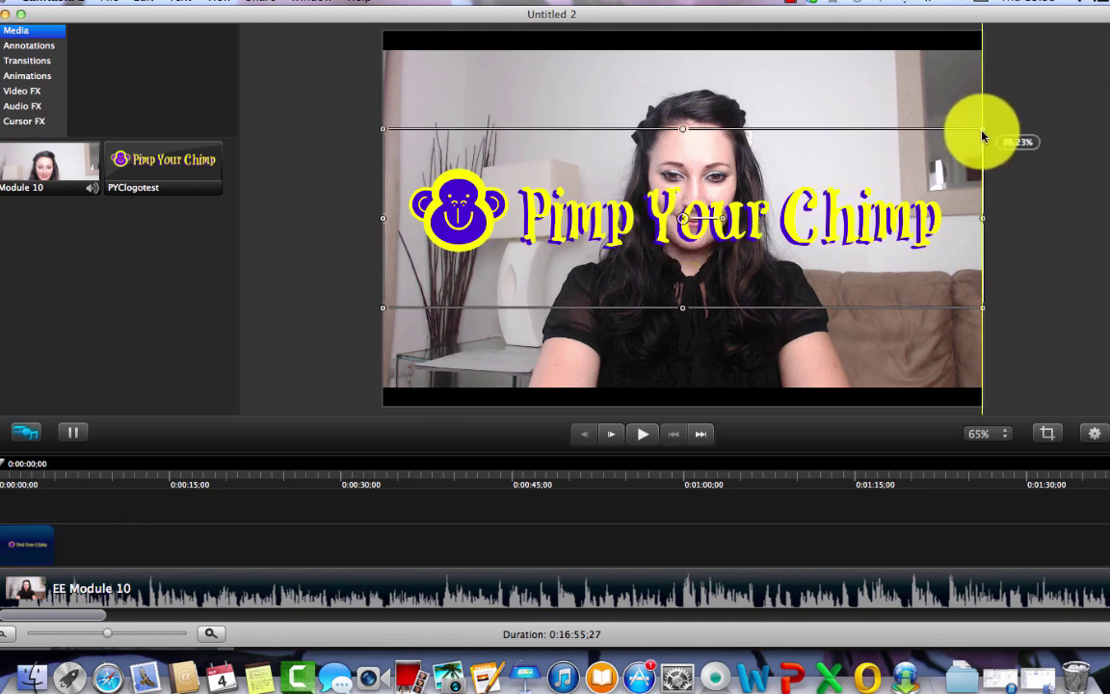
pyautogui.moveTo(986, 134); pyautogui.dragTo(480, 84)
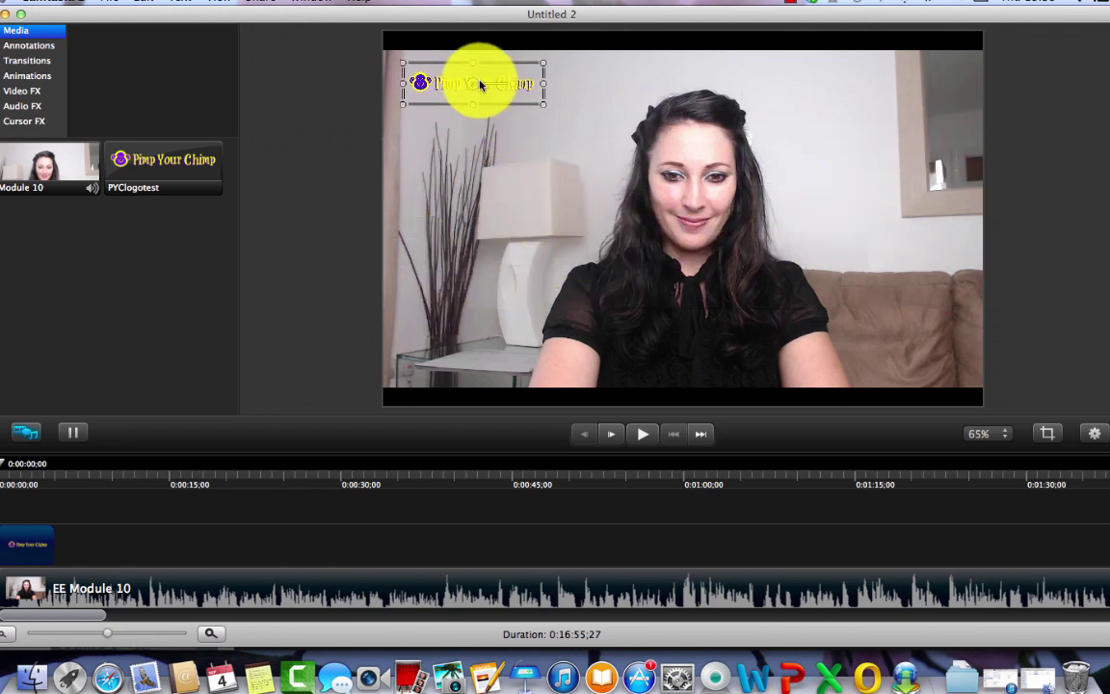
pyautogui.moveTo(543, 104)
pyautogui.mouseDown()
pyautogui.moveTo(543, 117)
pyautogui.moveTo(600, 133)
pyautogui.moveTo(520, 95)
pyautogui.moveTo(529, 101)
pyautogui.mouseUp()
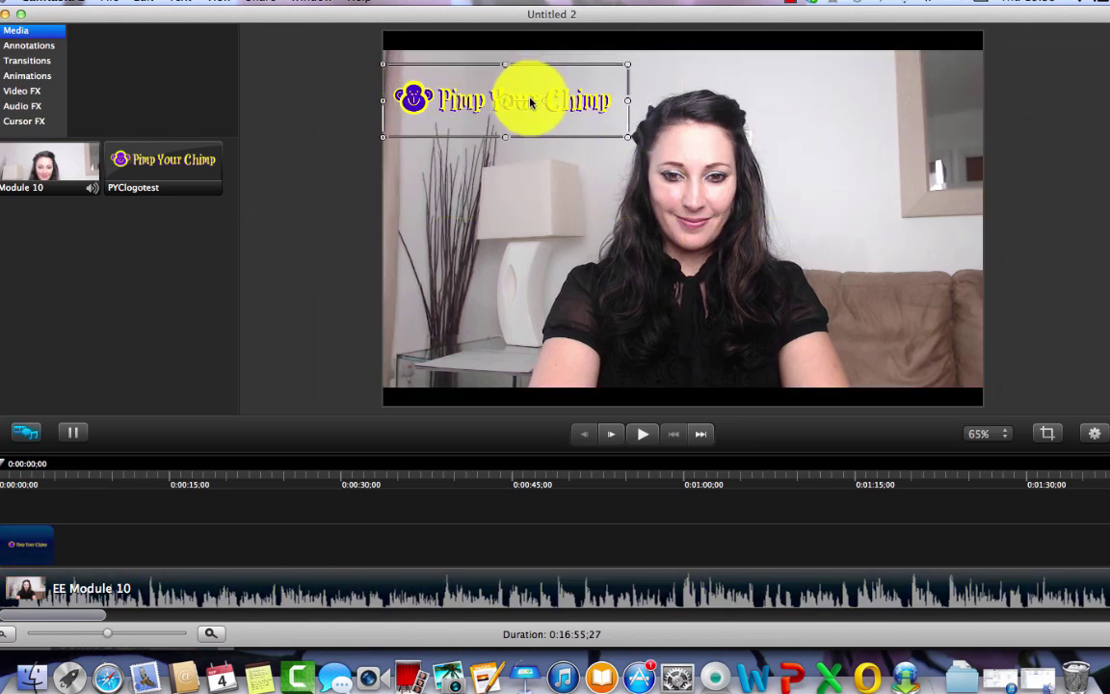
pyautogui.click(283, 258)
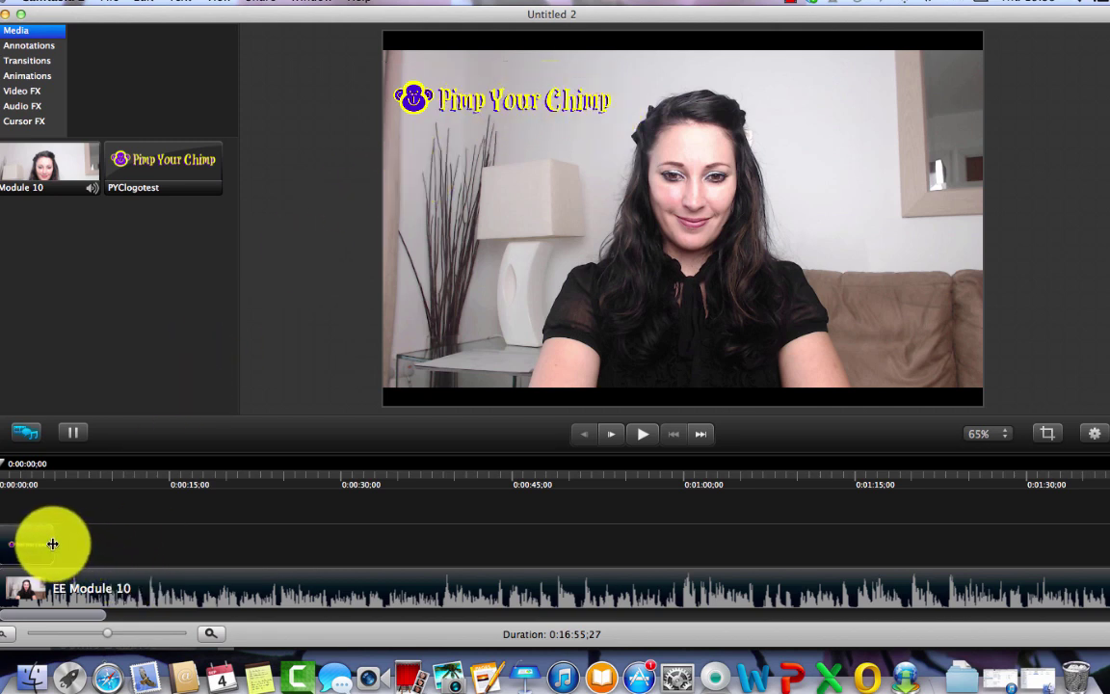
# - Extend the PYClogotest clip's duration along the timeline above the EE Module 10 video to about 0:05:00
pyautogui.moveTo(52, 545); pyautogui.dragTo(1106, 544)
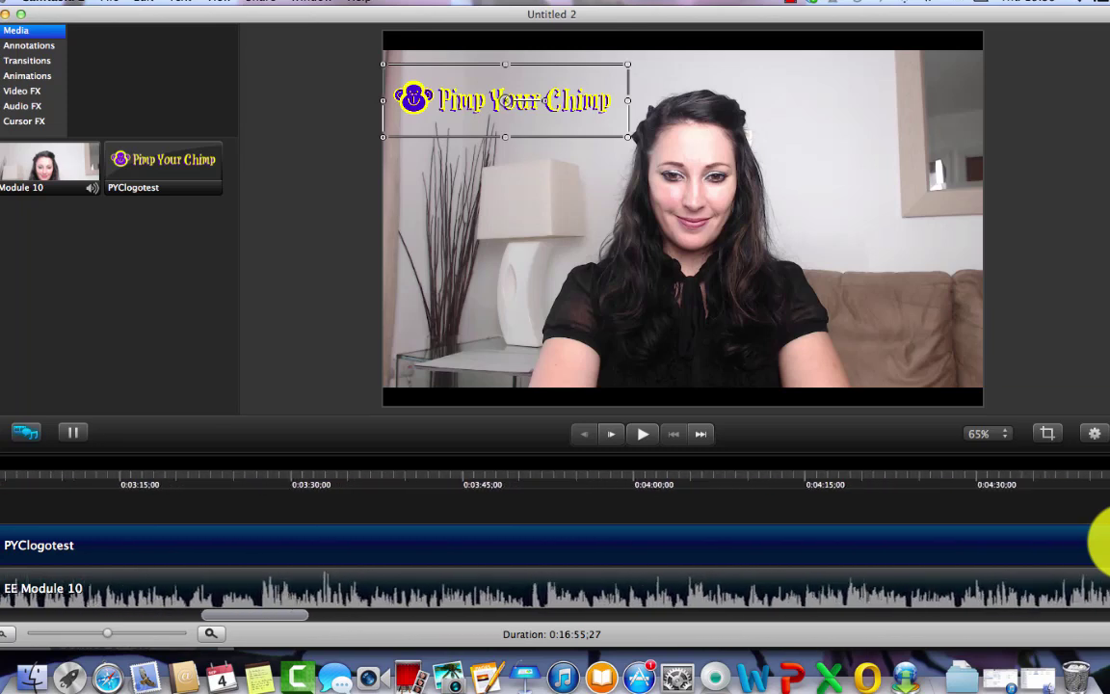
pyautogui.hscroll(3, 1106, 544)
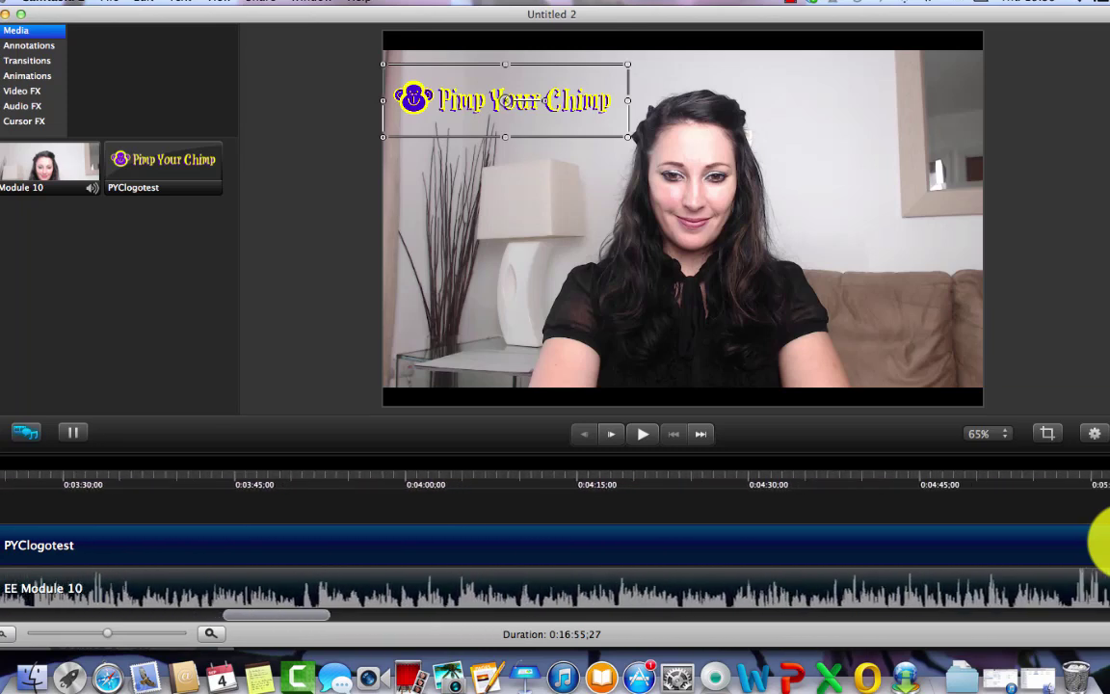
pyautogui.hscroll(1, 1106, 545)
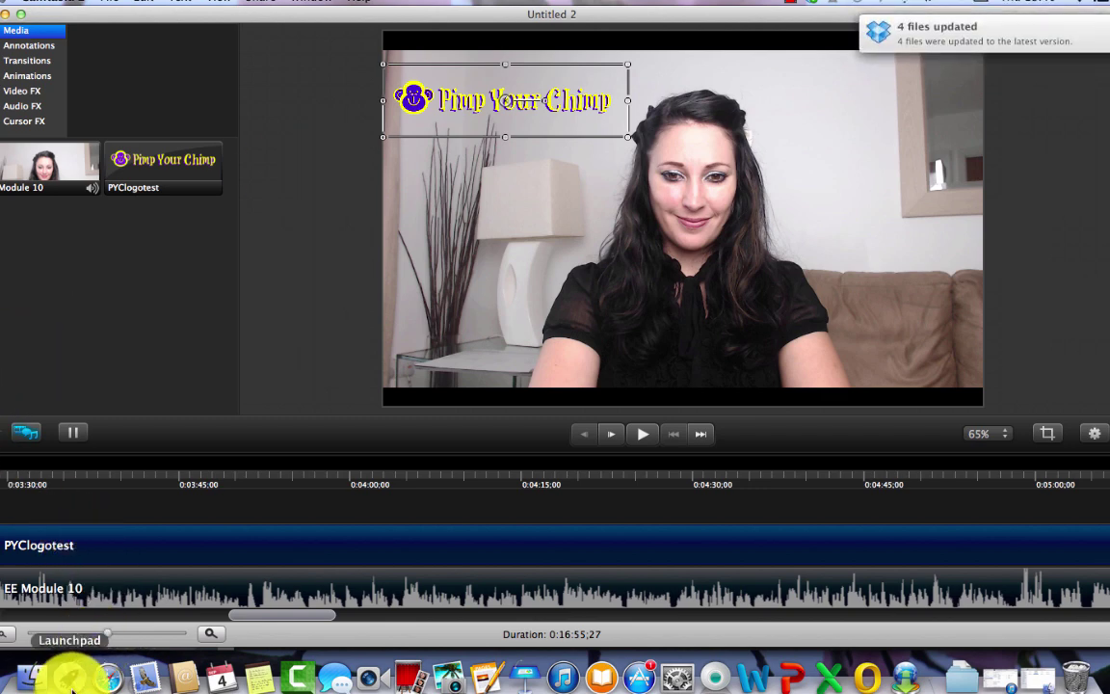
# - Switch to PicMonkey in Safari and select the Pimp Your Chimp logo overlay beneath the large monkey
pyautogui.click(108, 677)
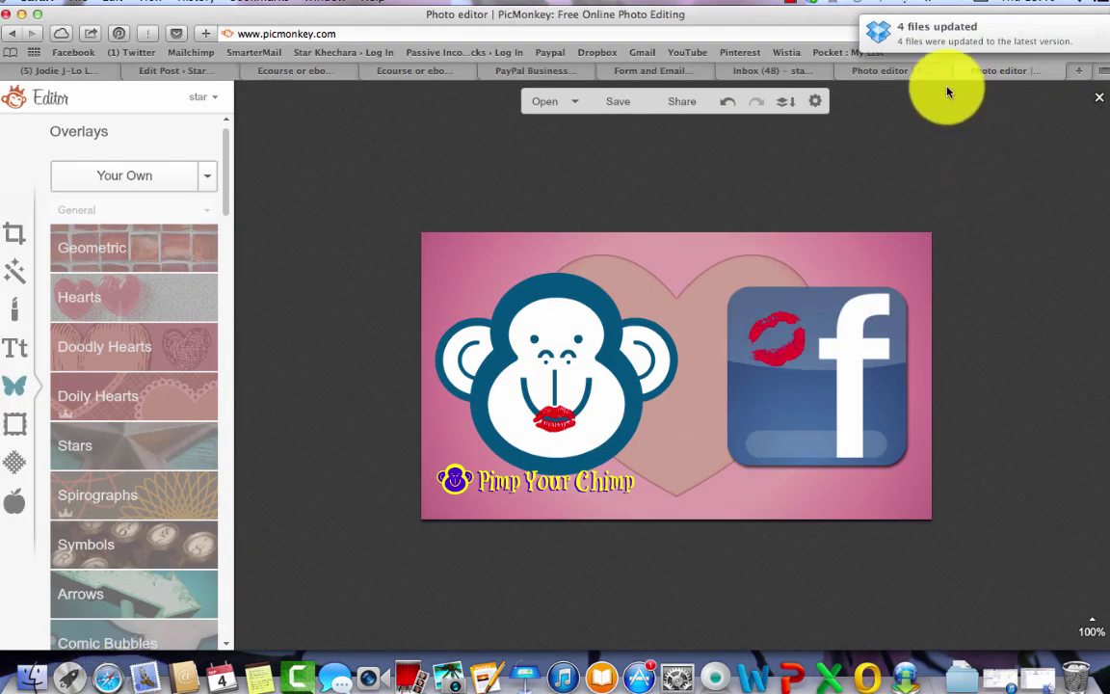
pyautogui.click(570, 489)
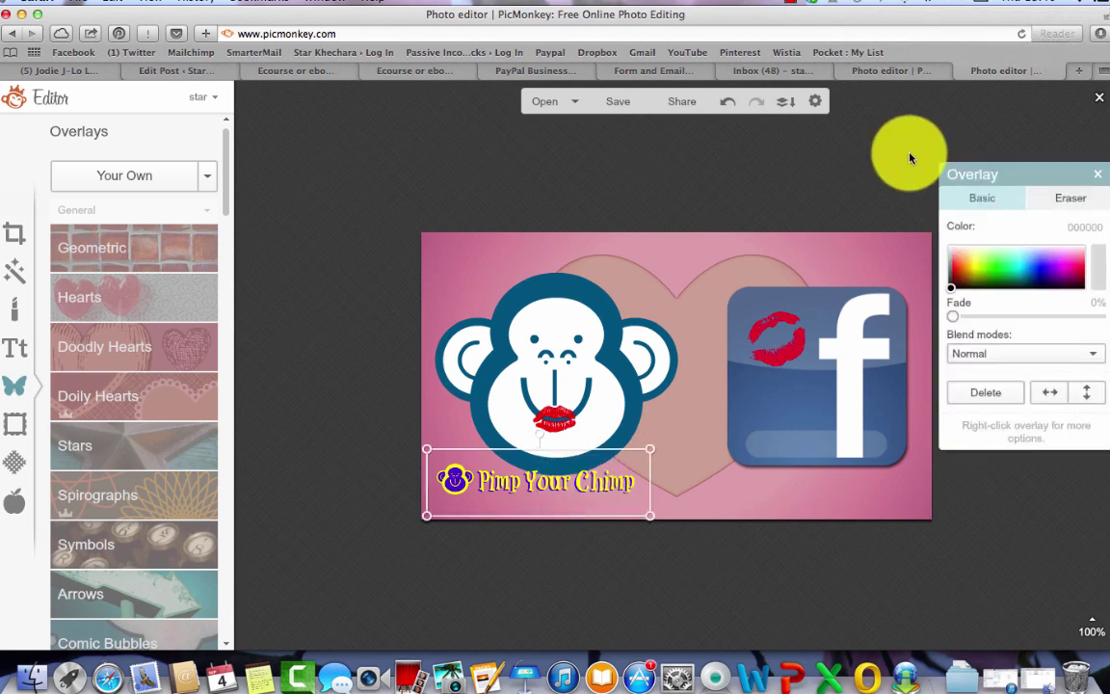